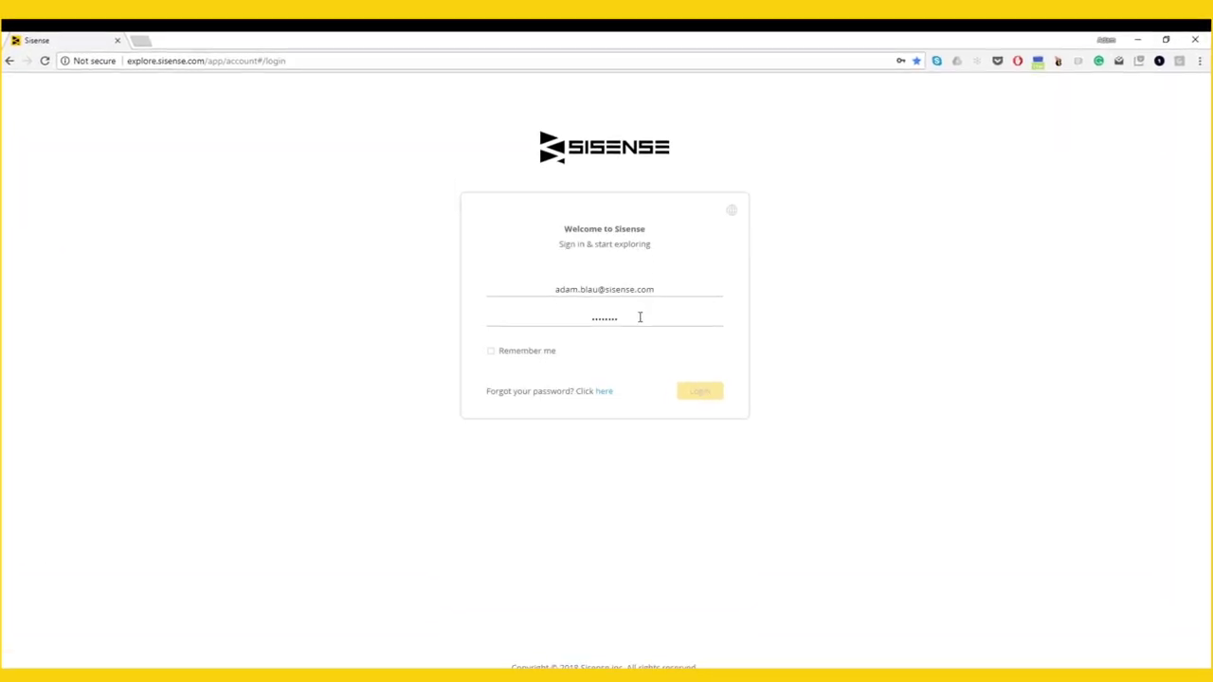
- Sign in to the Key Metrics Dashboard and filter it to Wireless Security
click(642, 316)
click(698, 396)
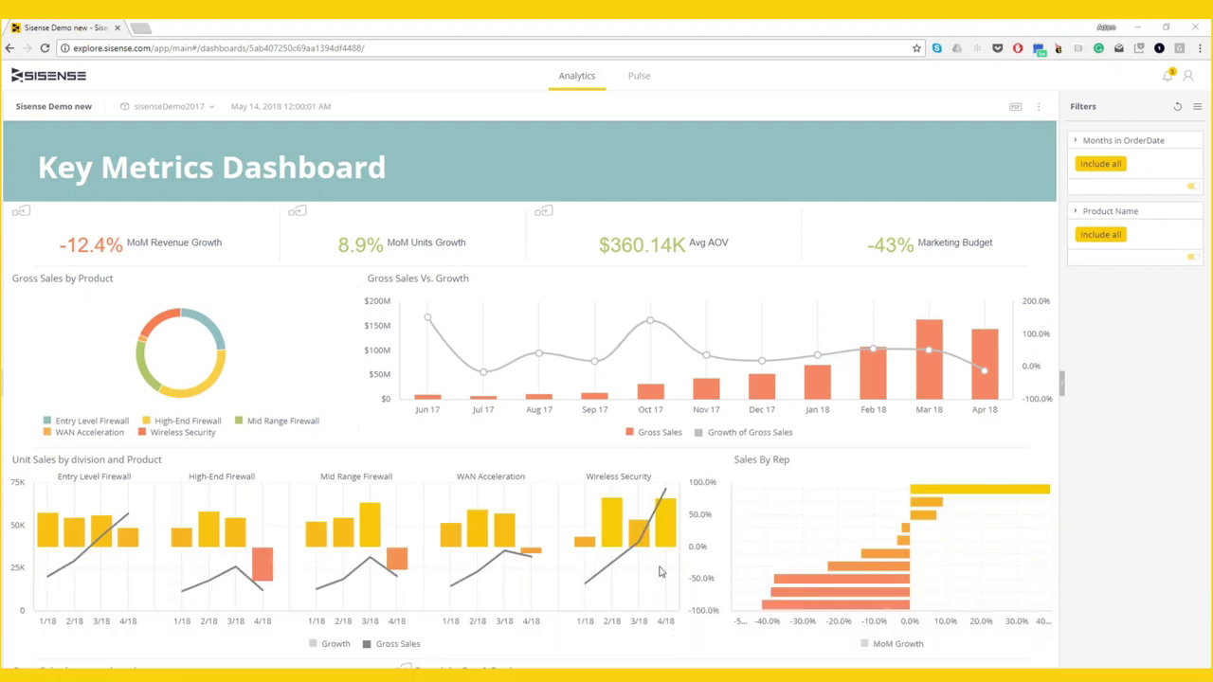
click(162, 324)
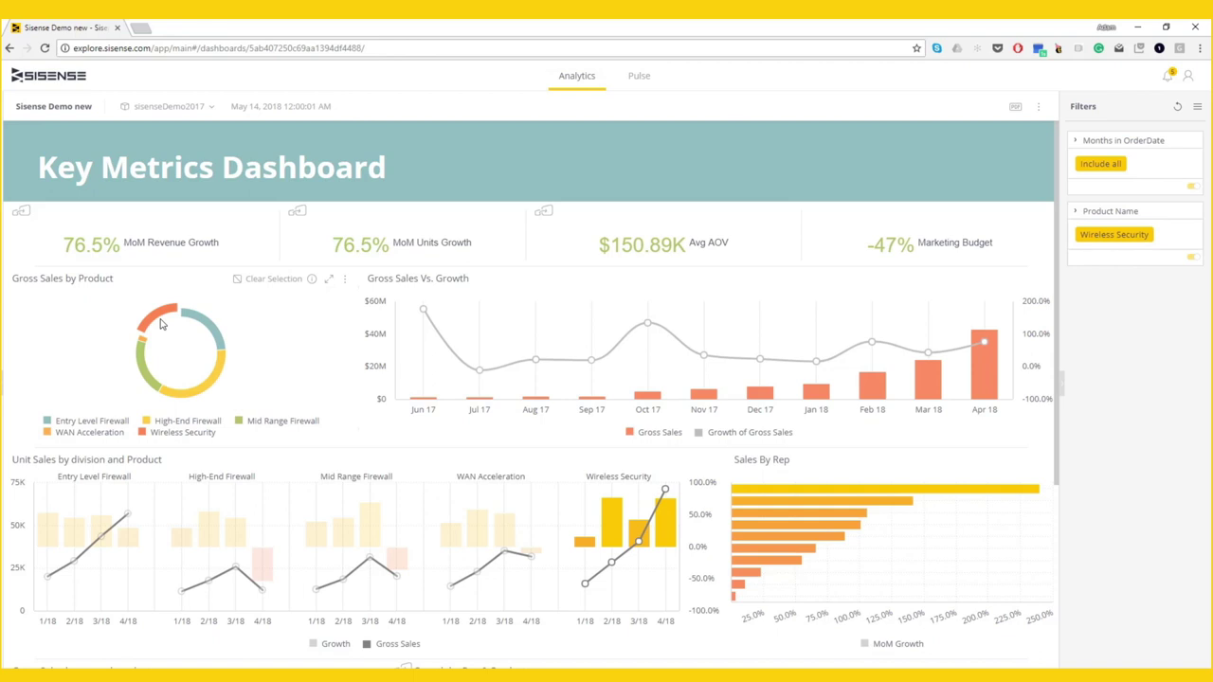
- Switch the filter to High-End Firewall, clear it, then select the Feb 18–Apr 18 bars
click(197, 392)
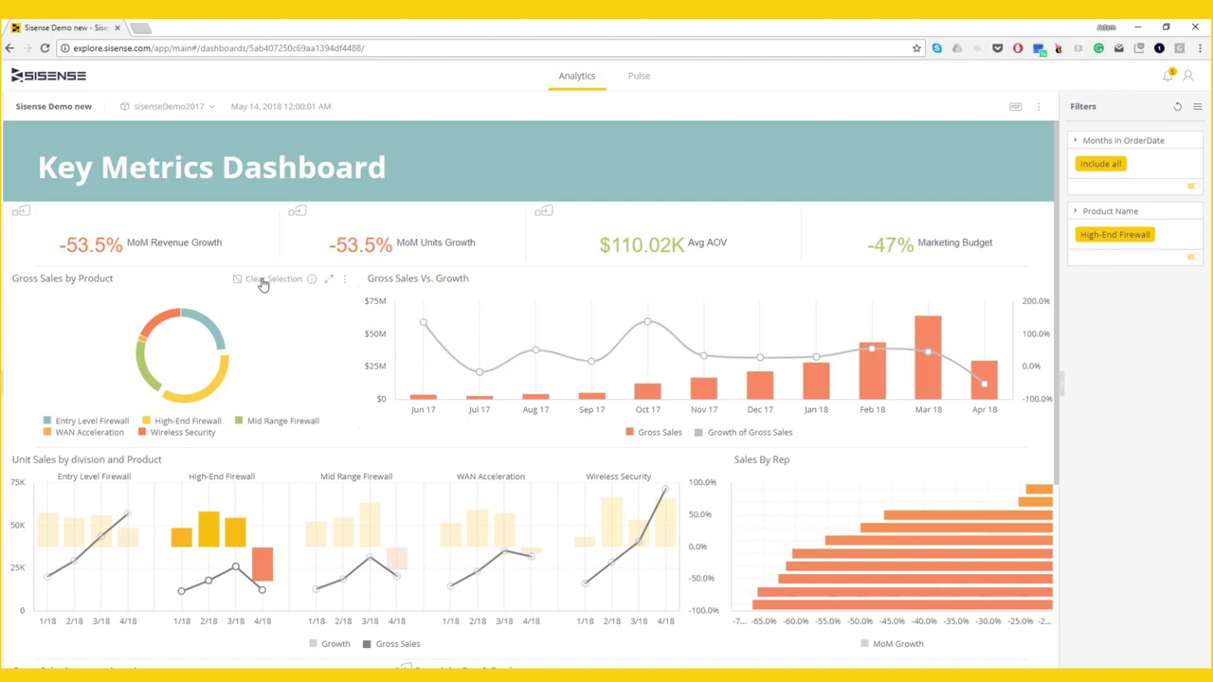
click(264, 281)
drag(848, 395, 1017, 391)
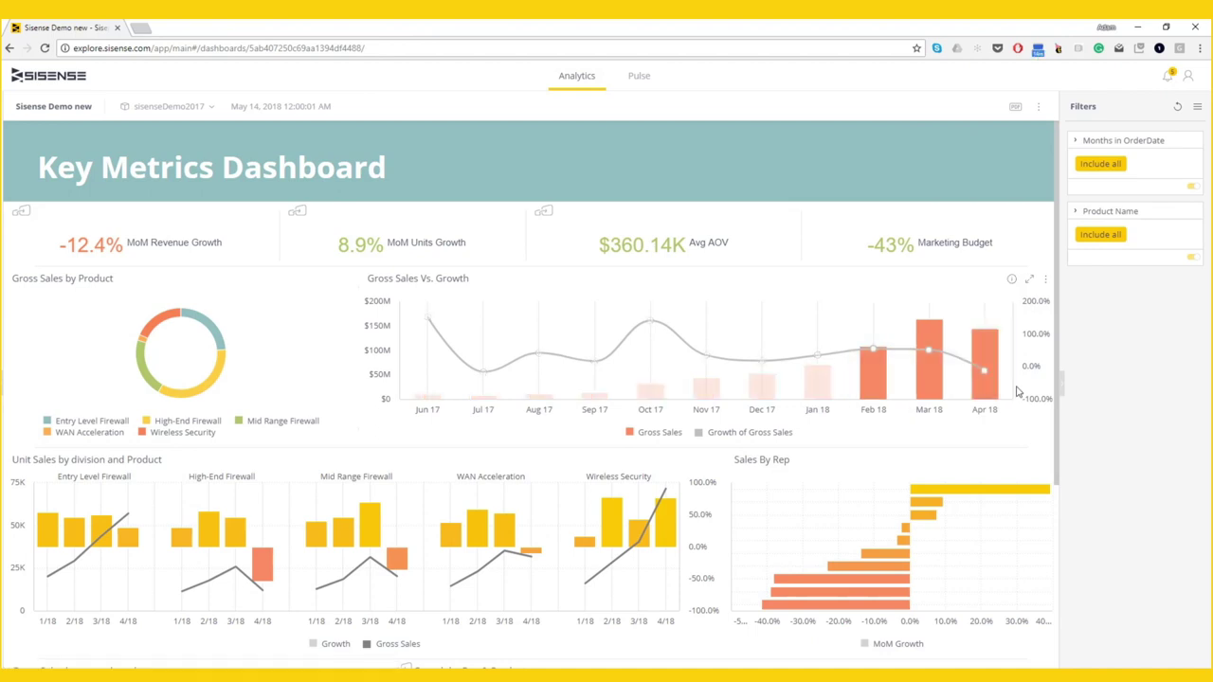
- Drill the selected months down to weeks, then week 17 2018 down to days
right_click(1018, 391)
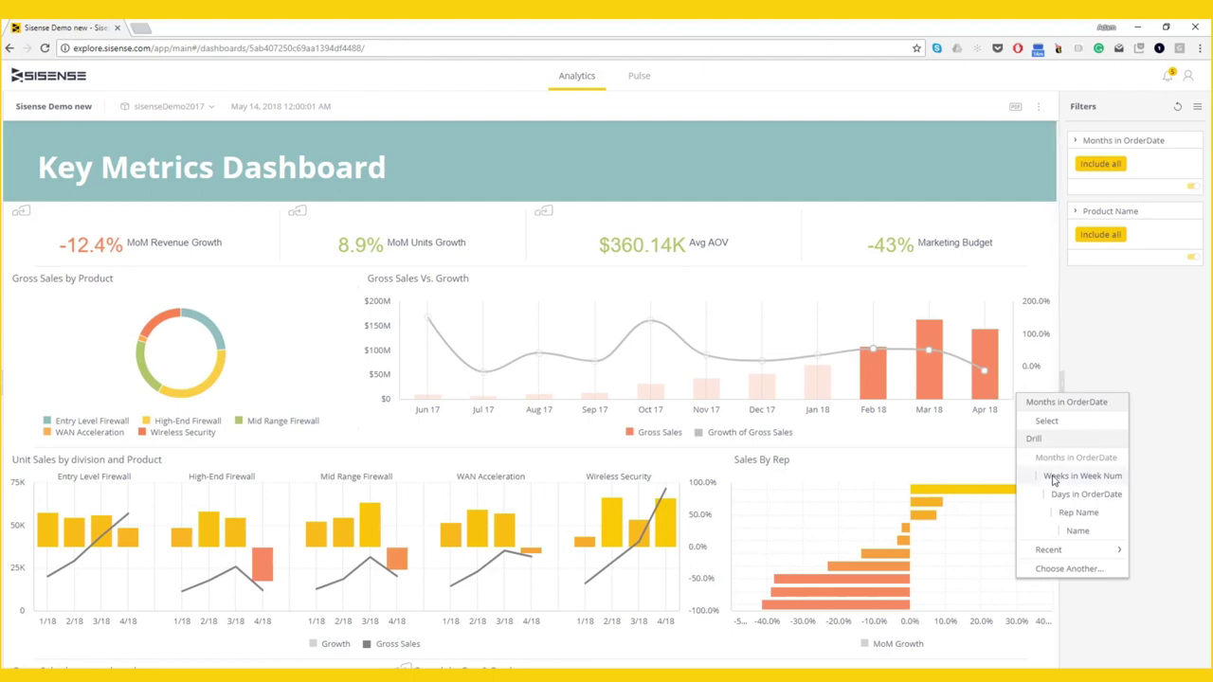
click(1055, 481)
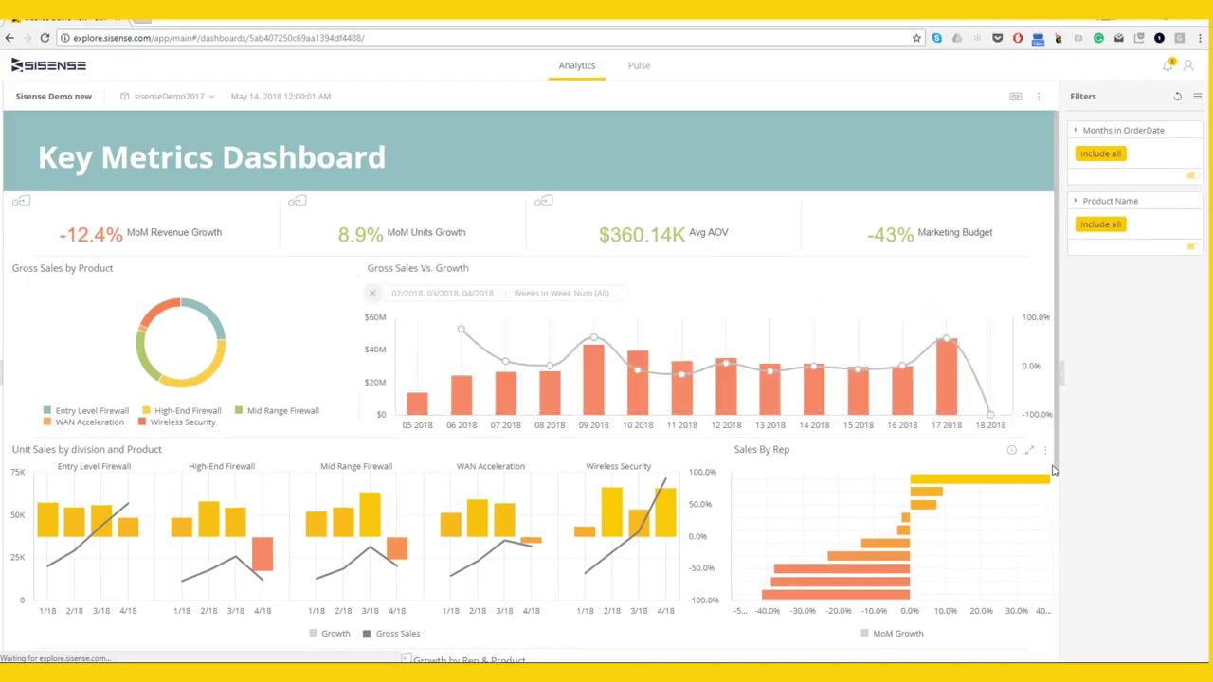
click(945, 389)
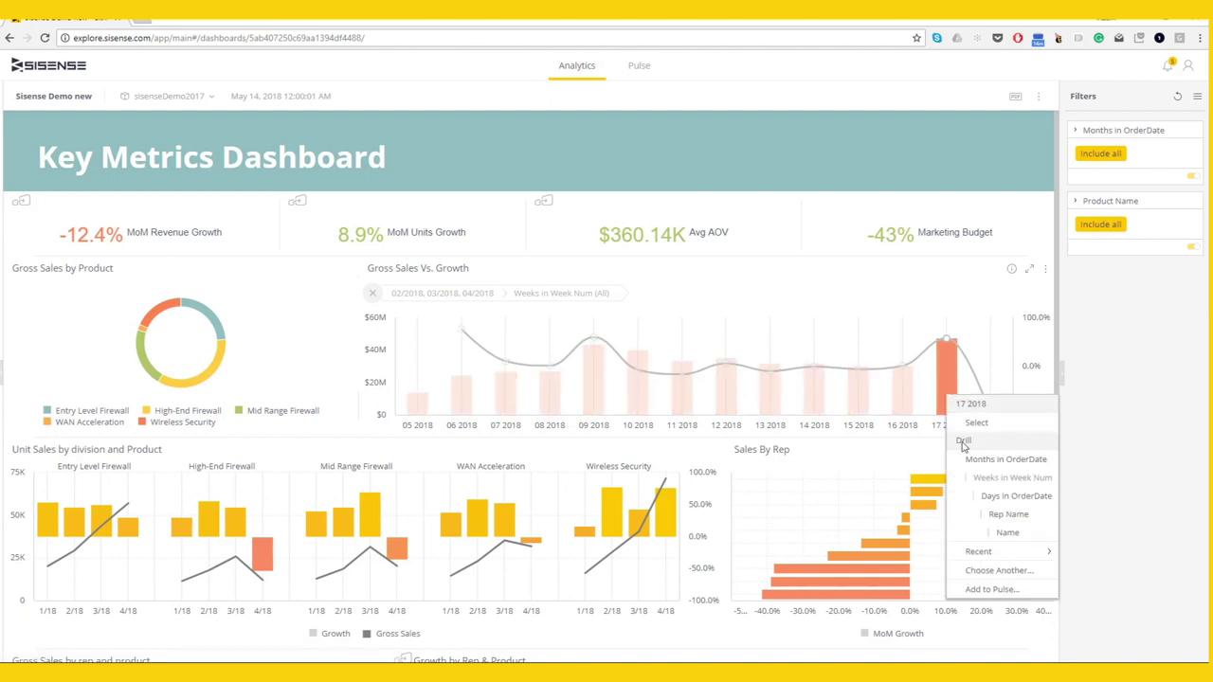
click(986, 497)
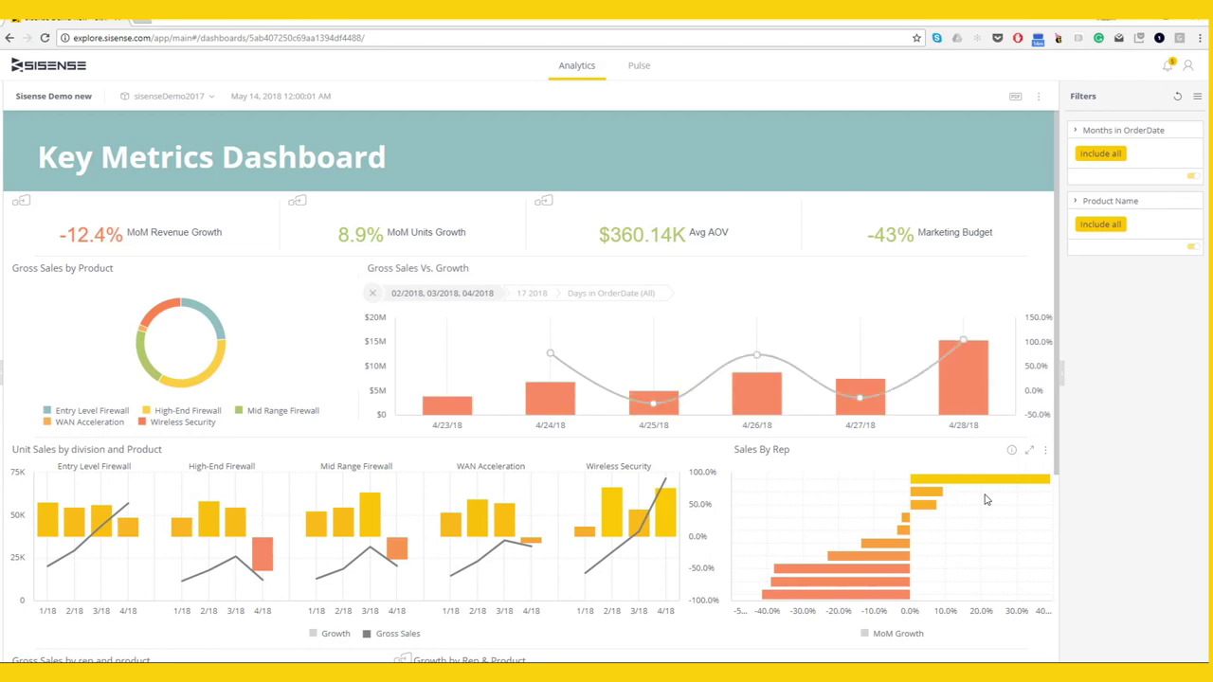
- Drill the 4/28/18 bar into Discount Group
click(965, 408)
right_click(965, 407)
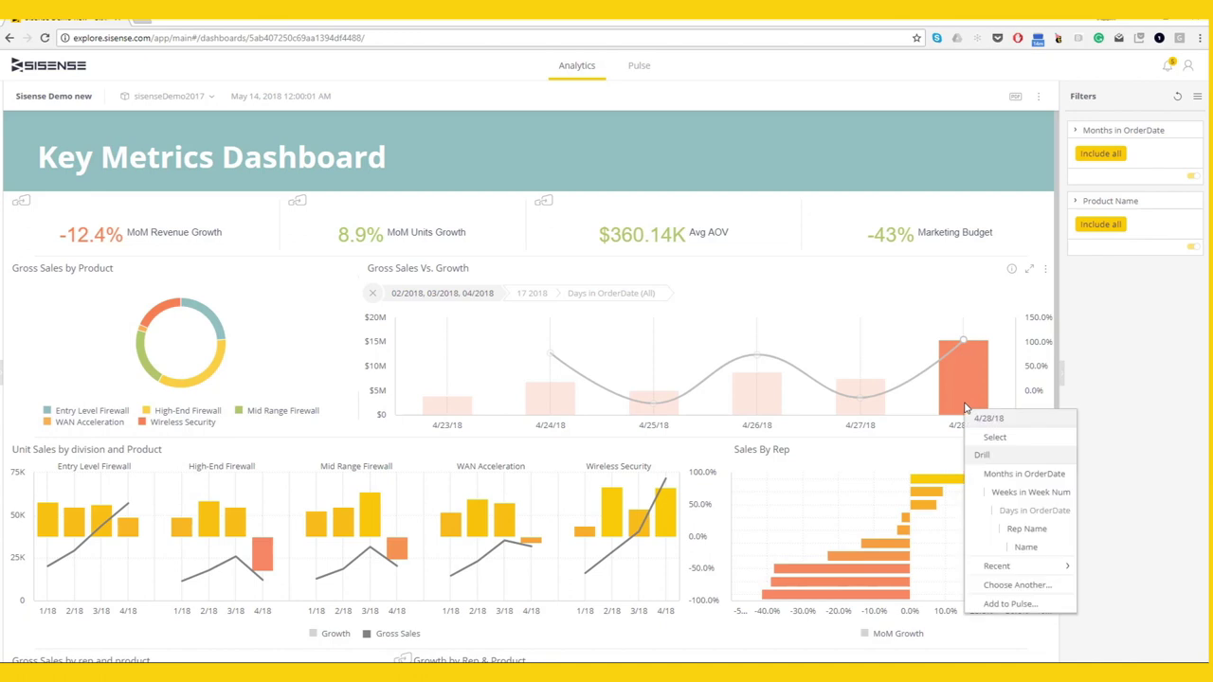
click(995, 586)
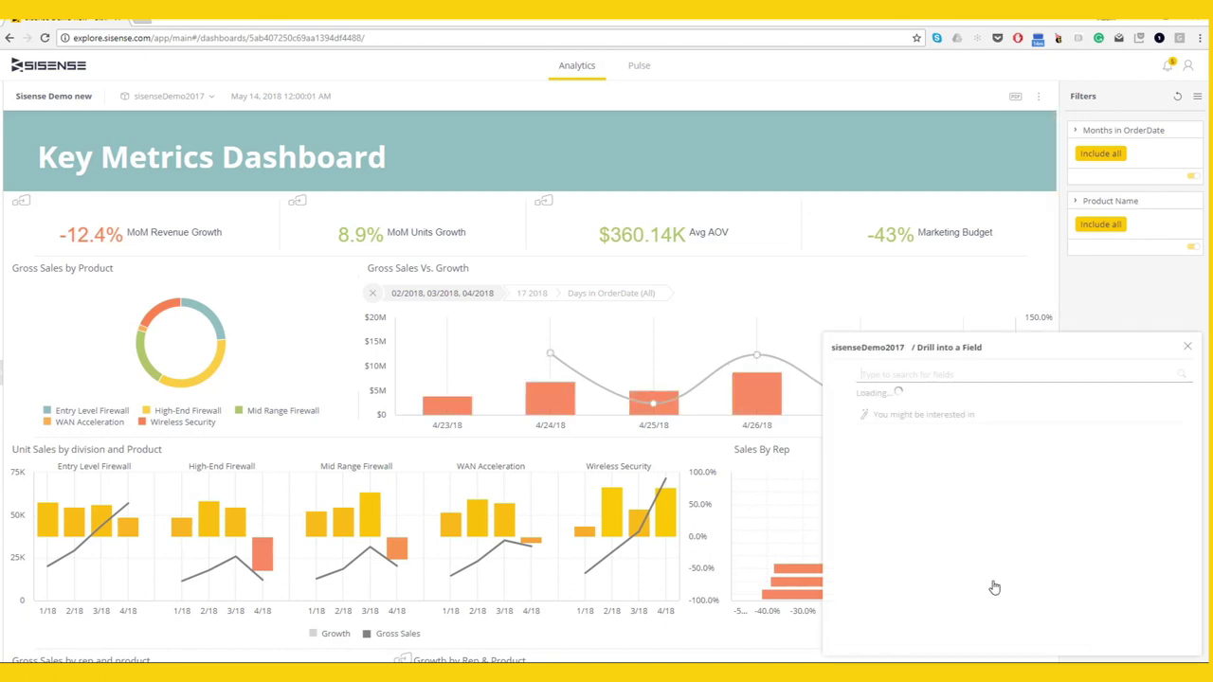
scroll(977, 535, down, 1)
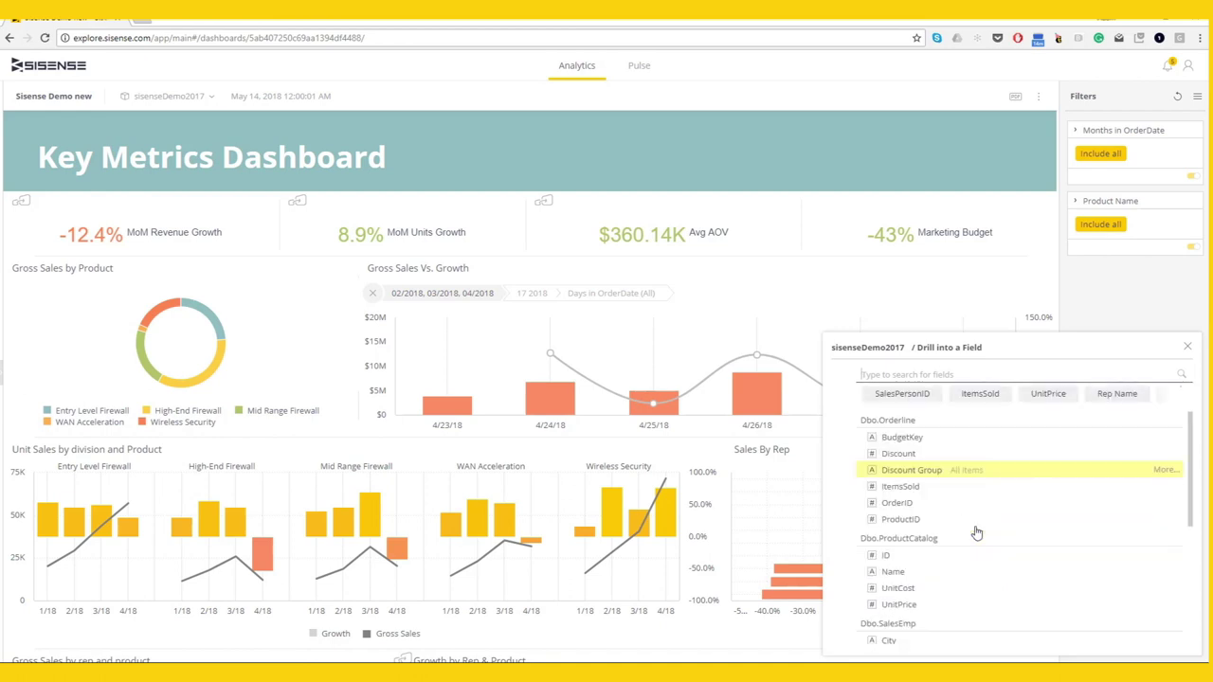
click(916, 471)
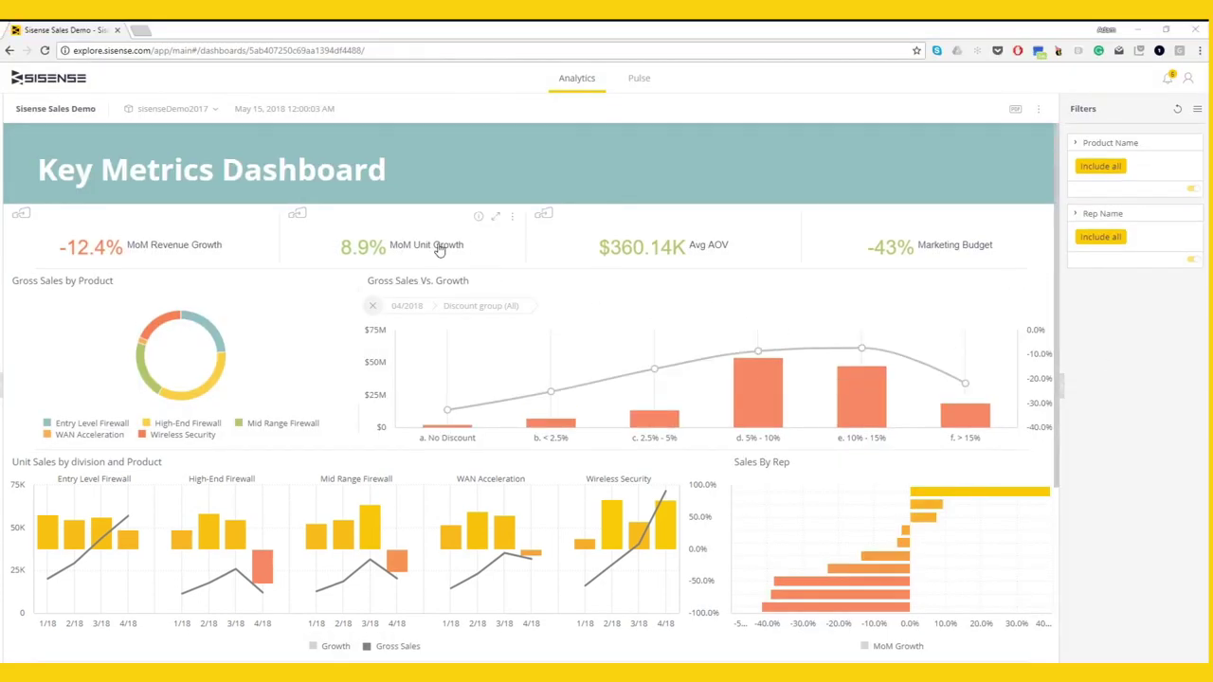
click(438, 249)
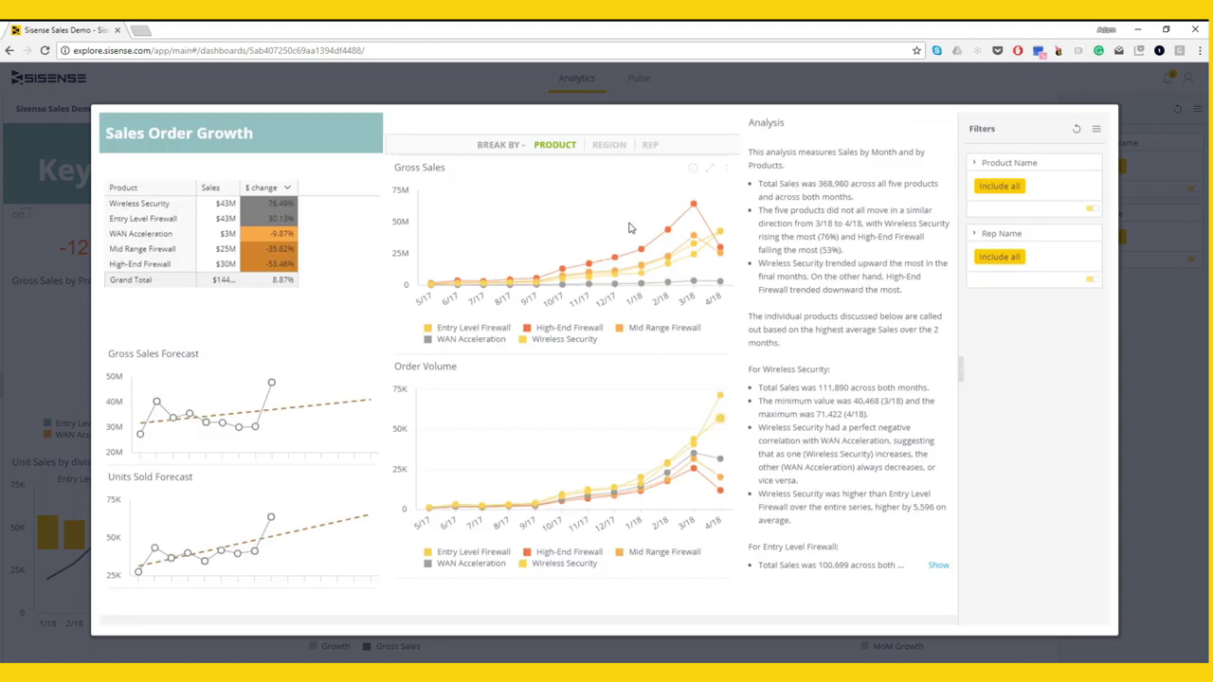
click(615, 153)
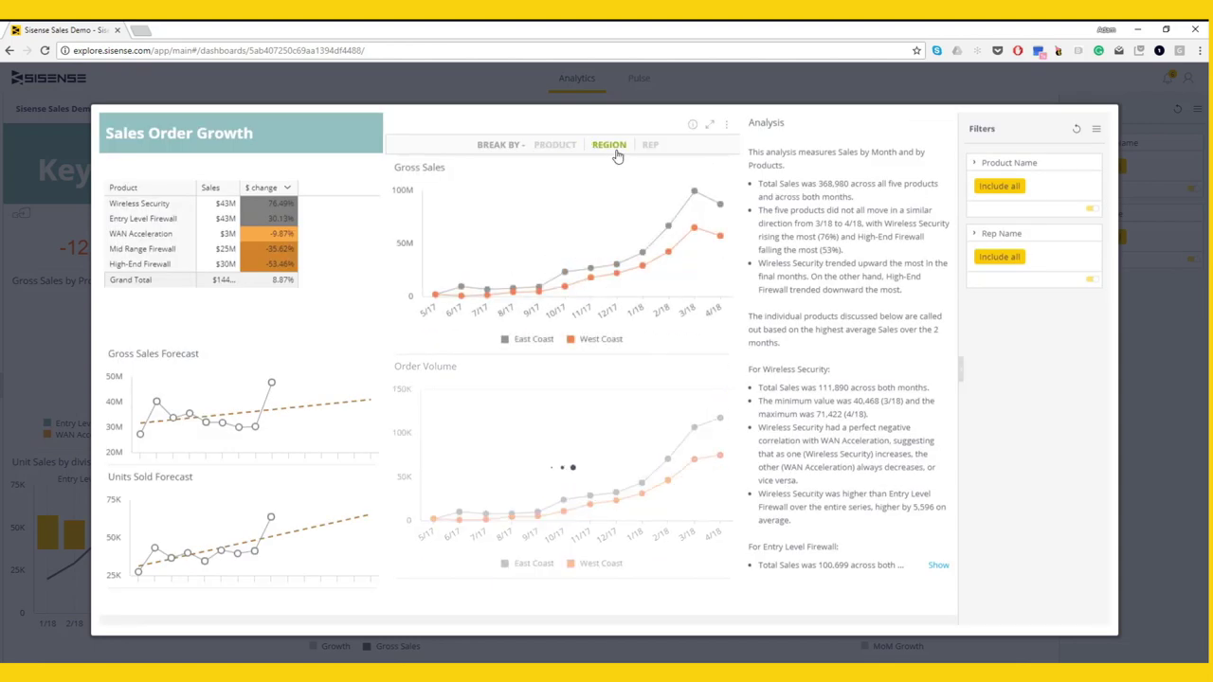
click(563, 148)
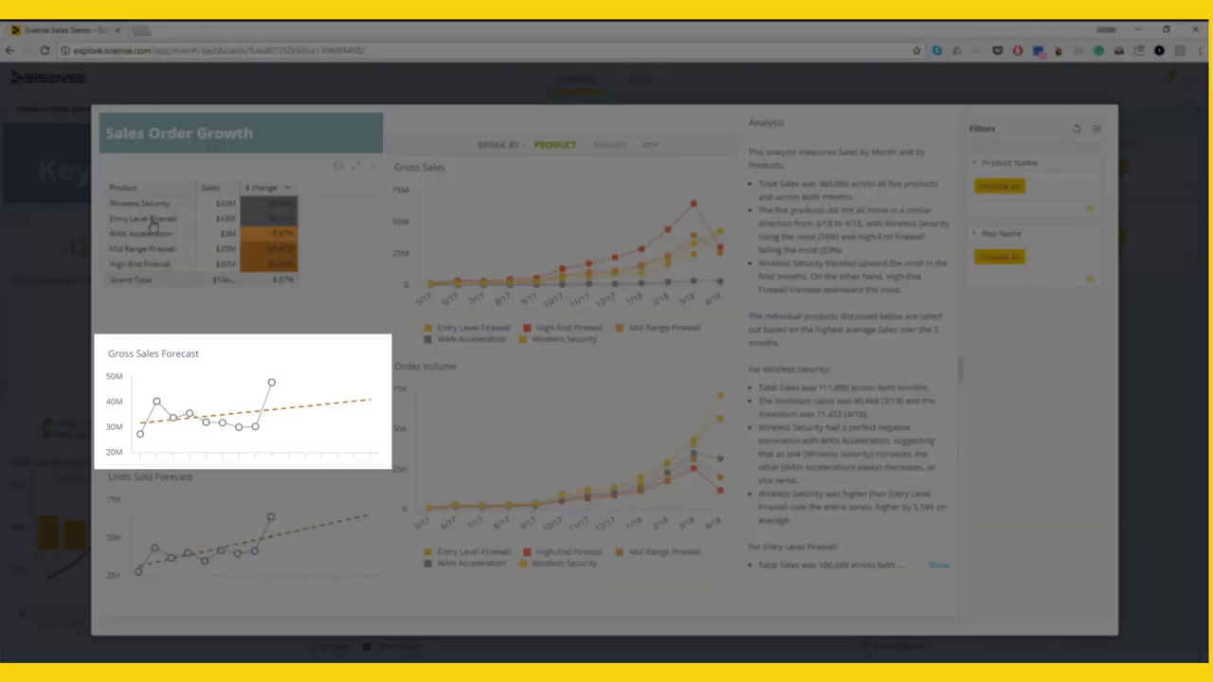
click(151, 223)
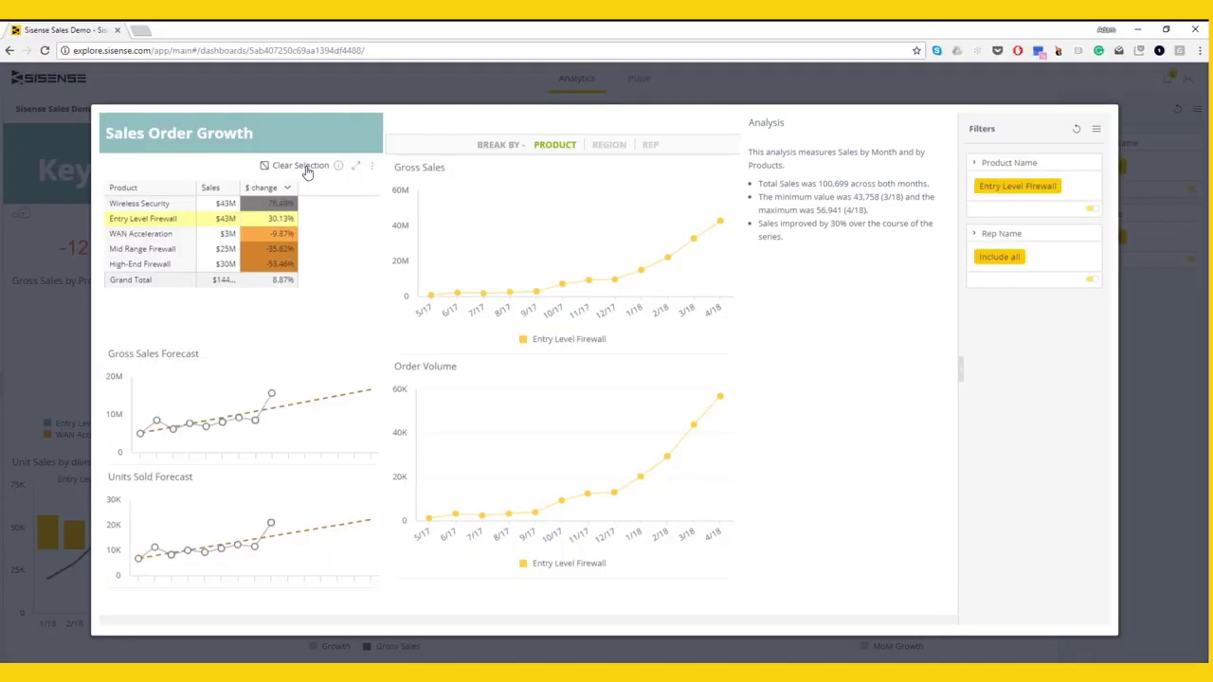
click(301, 166)
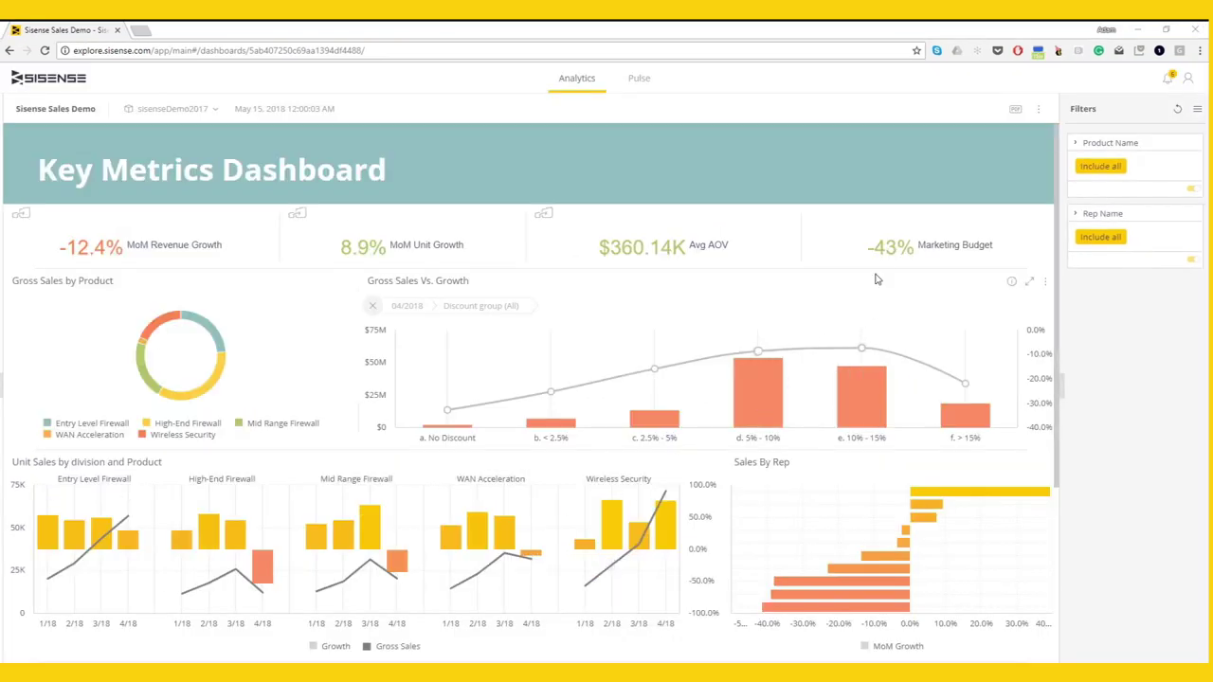
click(897, 250)
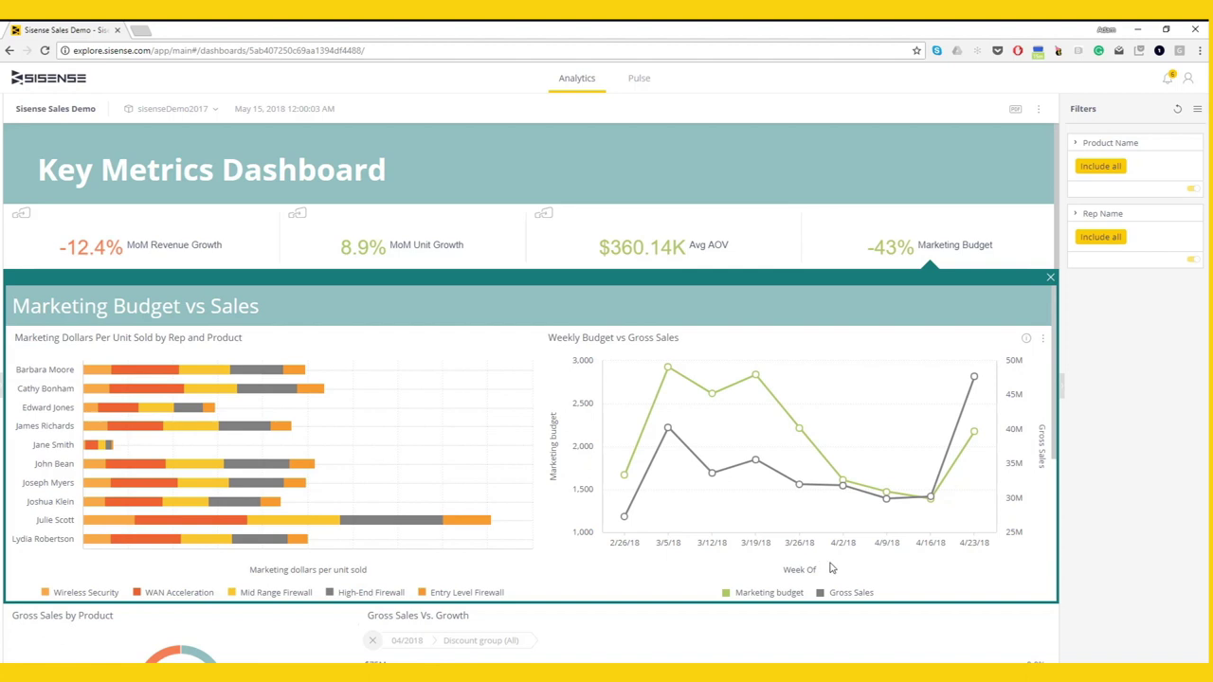
drag(869, 513, 999, 512)
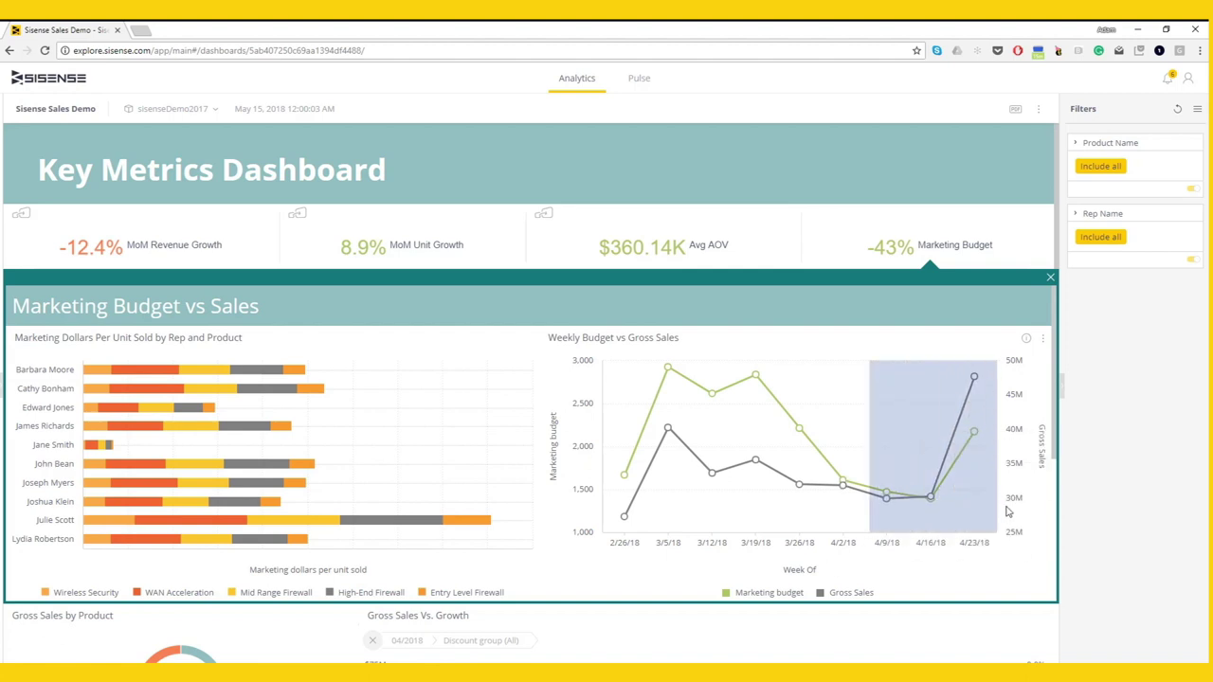
click(1008, 585)
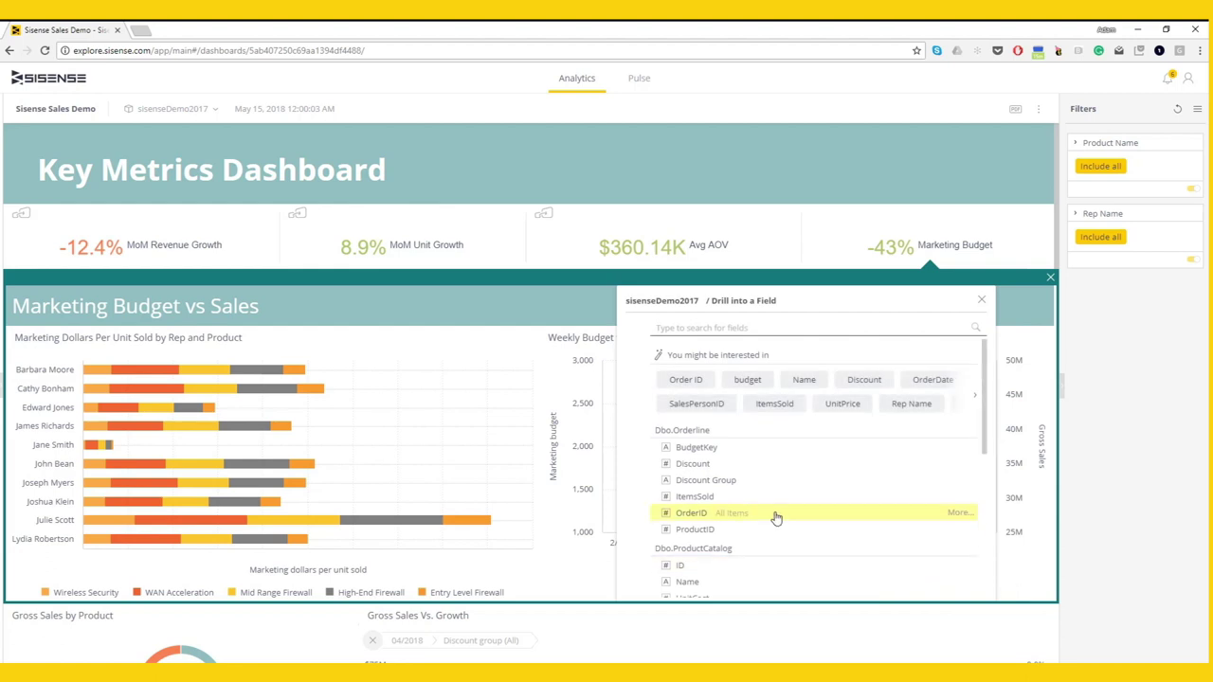
scroll(772, 517, down, 1)
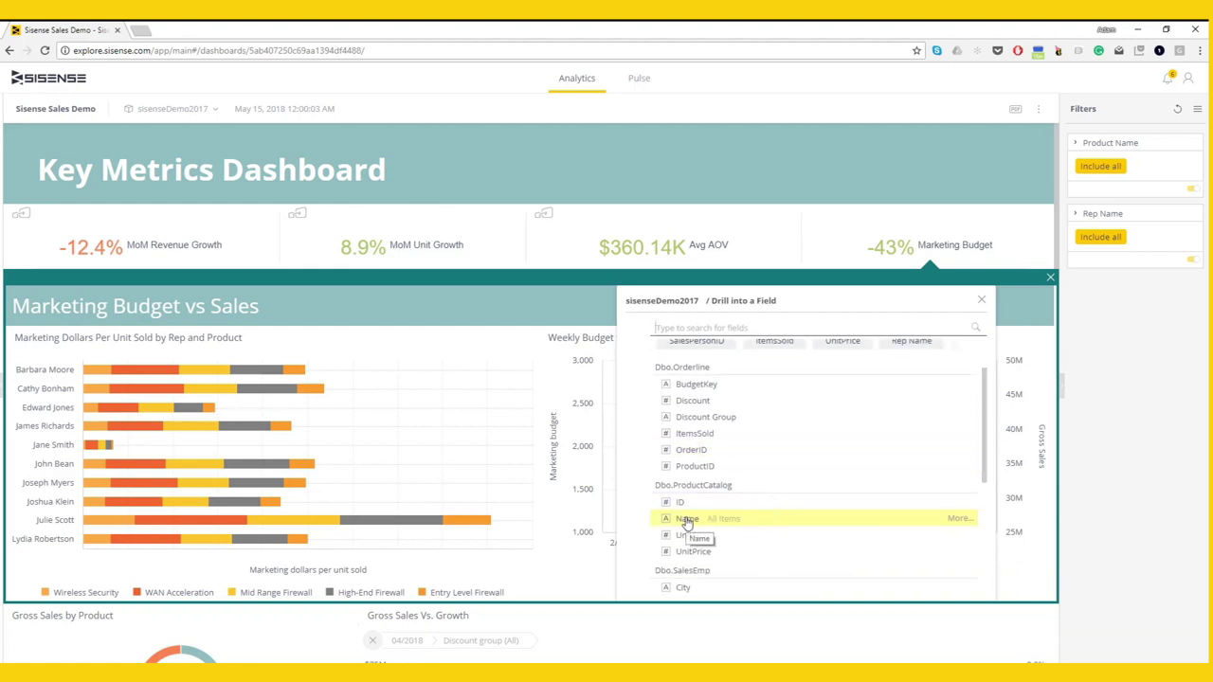
click(687, 520)
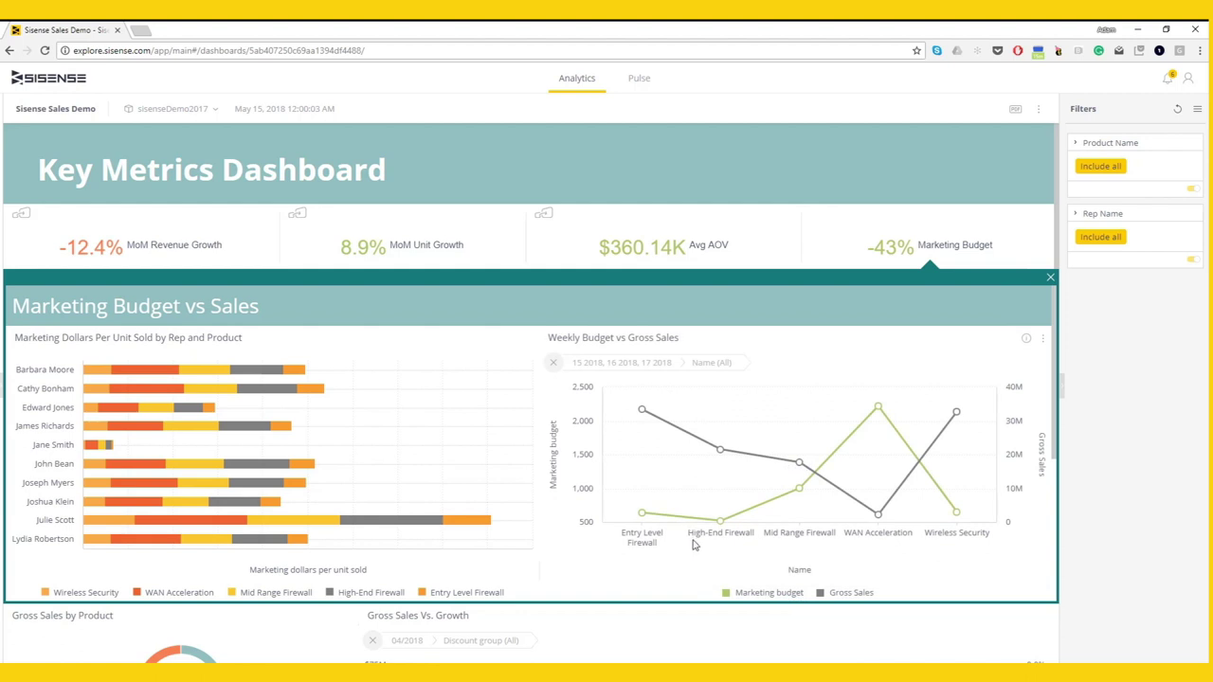
mouse_move(727, 460)
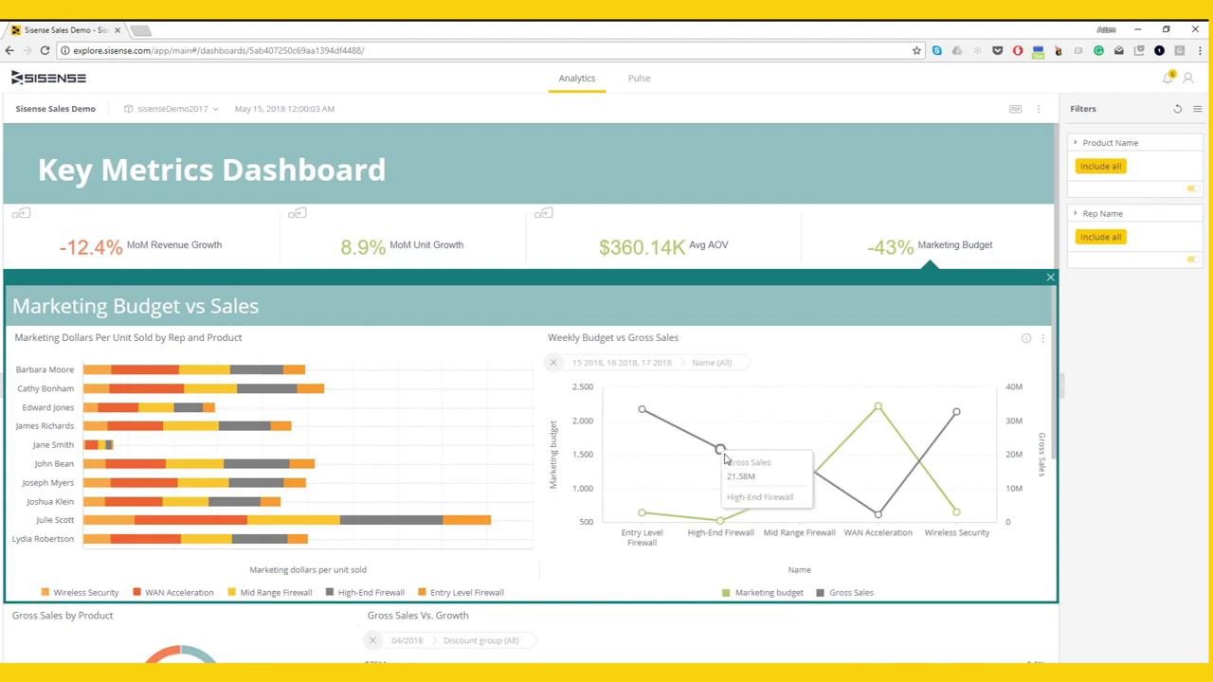
mouse_move(723, 526)
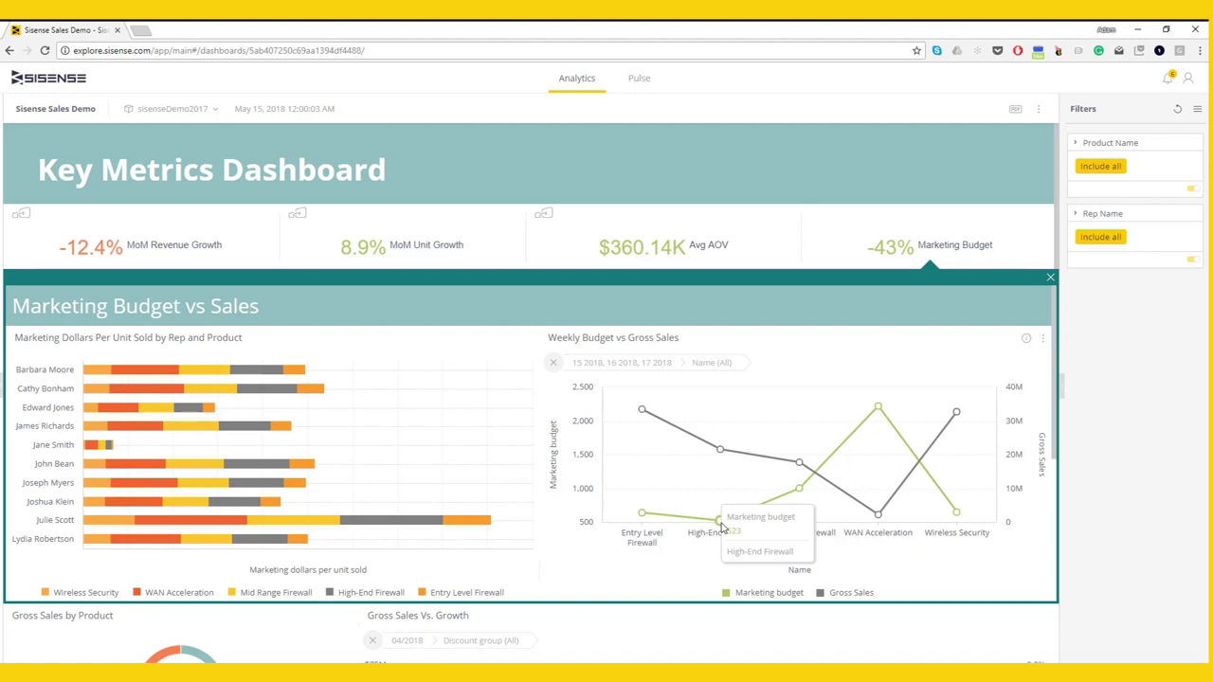
mouse_move(792, 491)
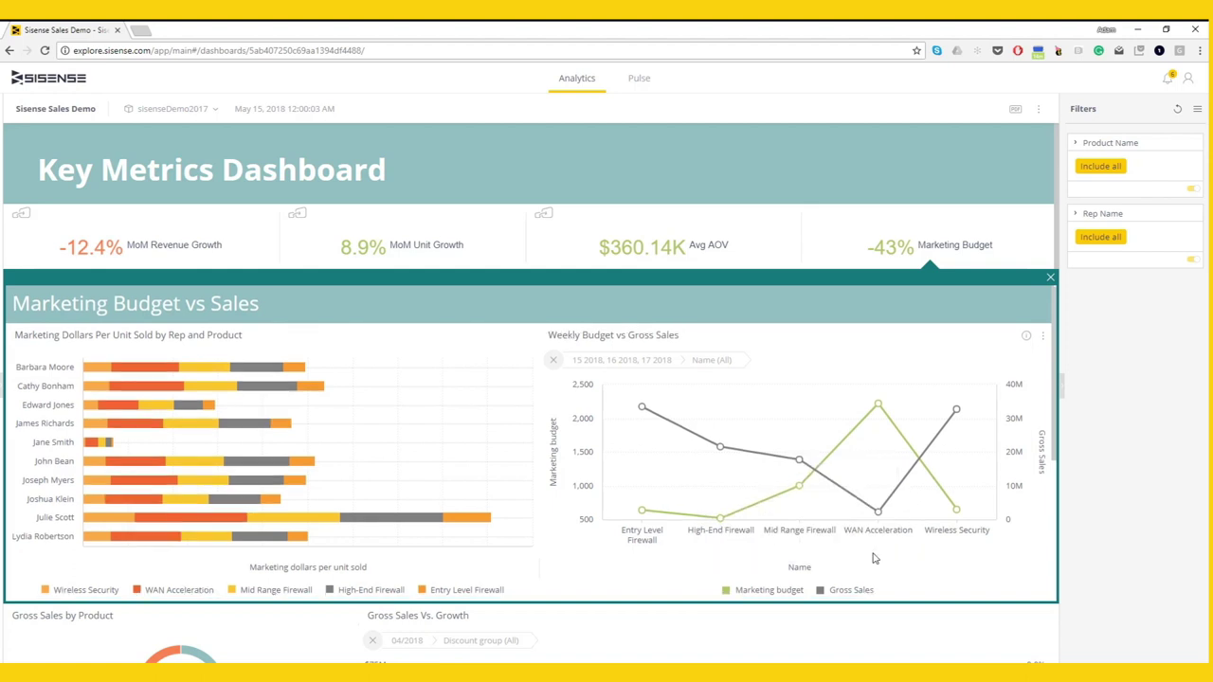
scroll(874, 560, down, 1)
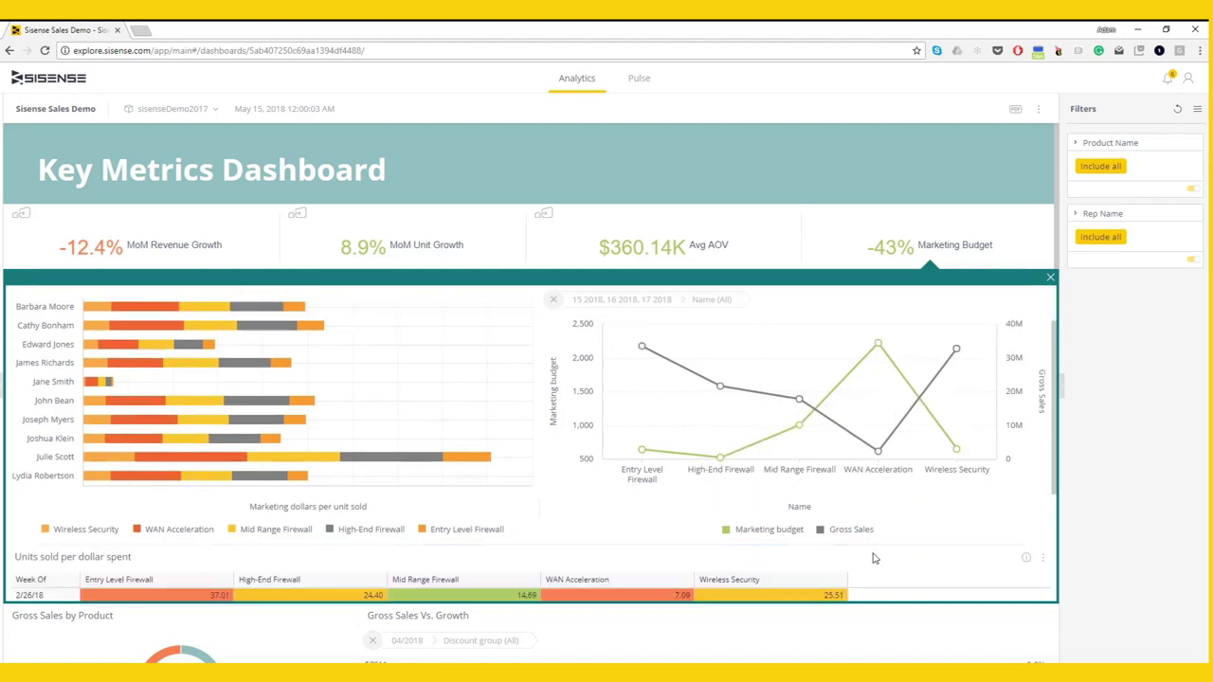
scroll(874, 559, down, 3)
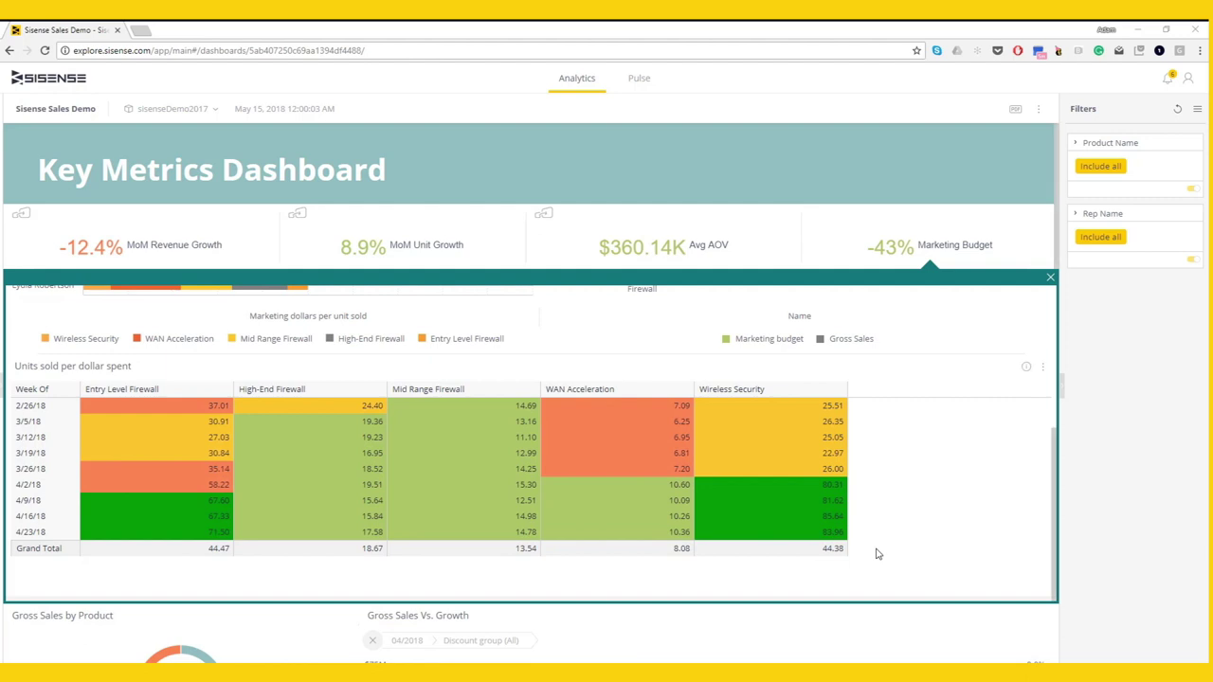
scroll(874, 559, up, 2)
scroll(875, 549, up, 1)
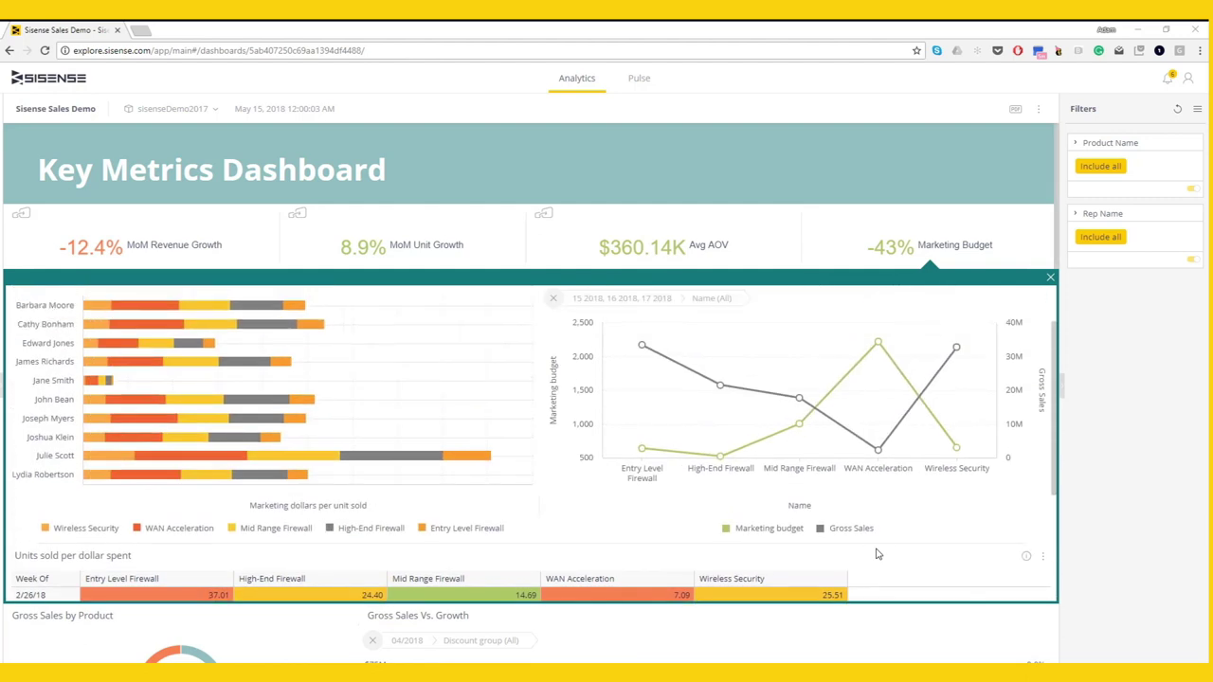
- Add an automatic anomaly Pulse alert on Marketing budget for WAN Acceleration and go to Pulse
right_click(879, 344)
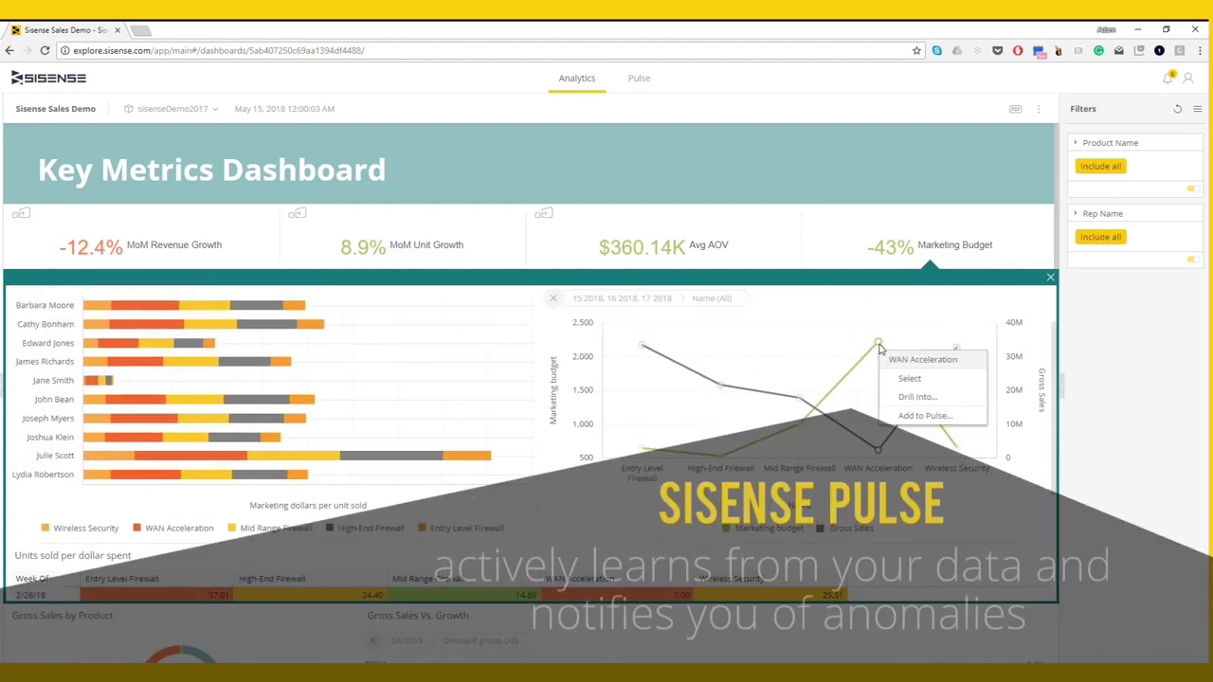
click(891, 417)
click(434, 530)
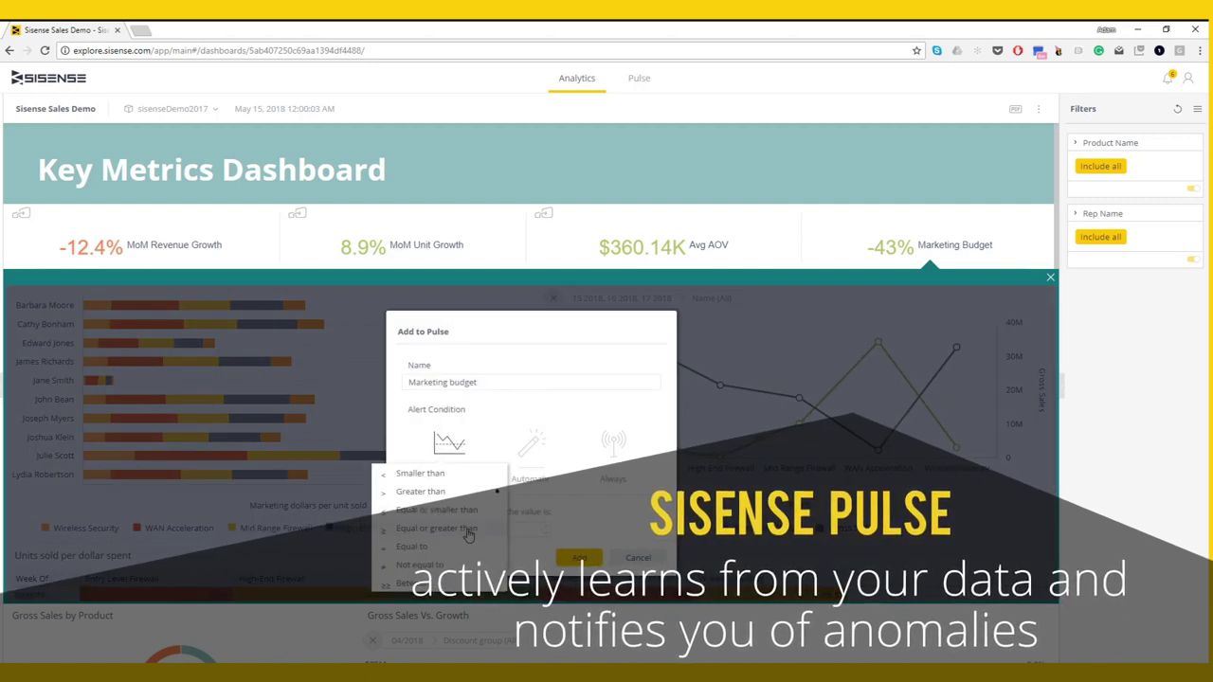
click(531, 447)
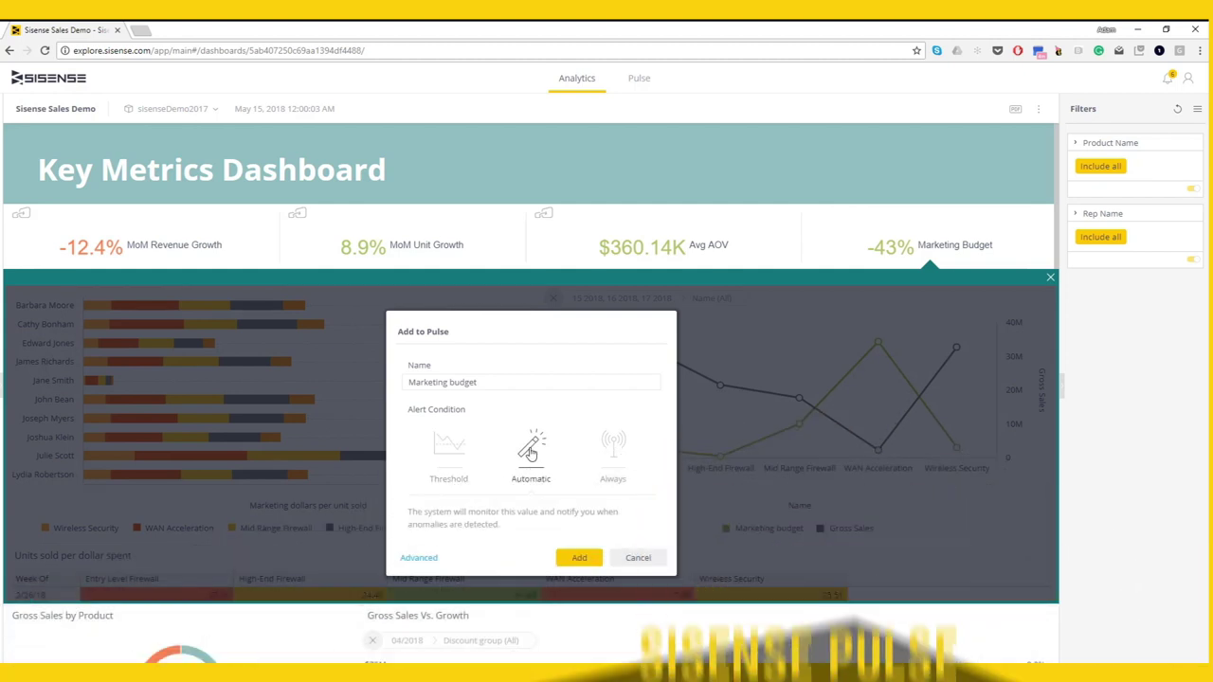
click(422, 559)
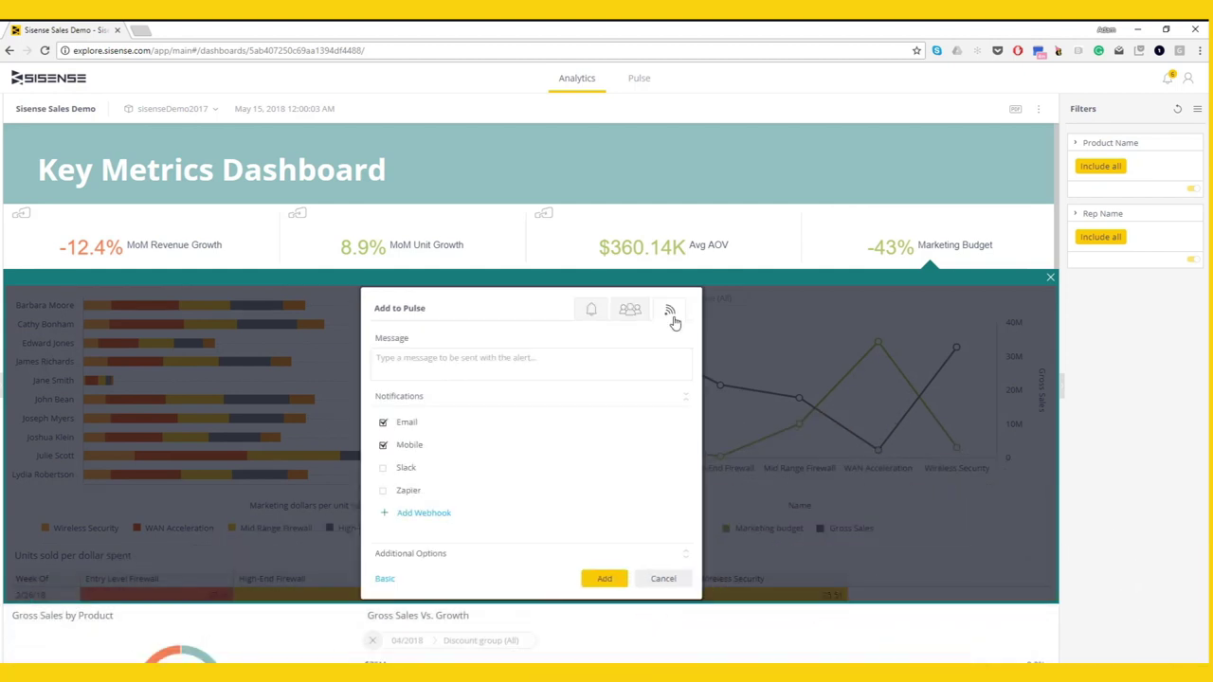
click(666, 581)
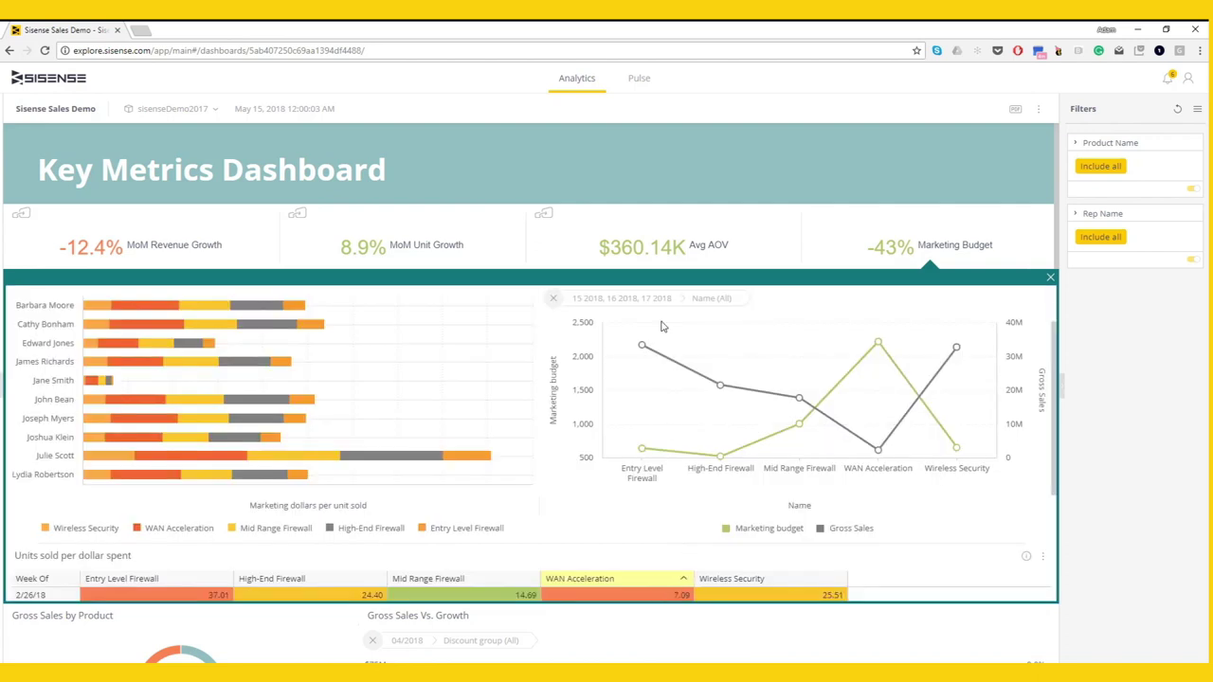
click(648, 86)
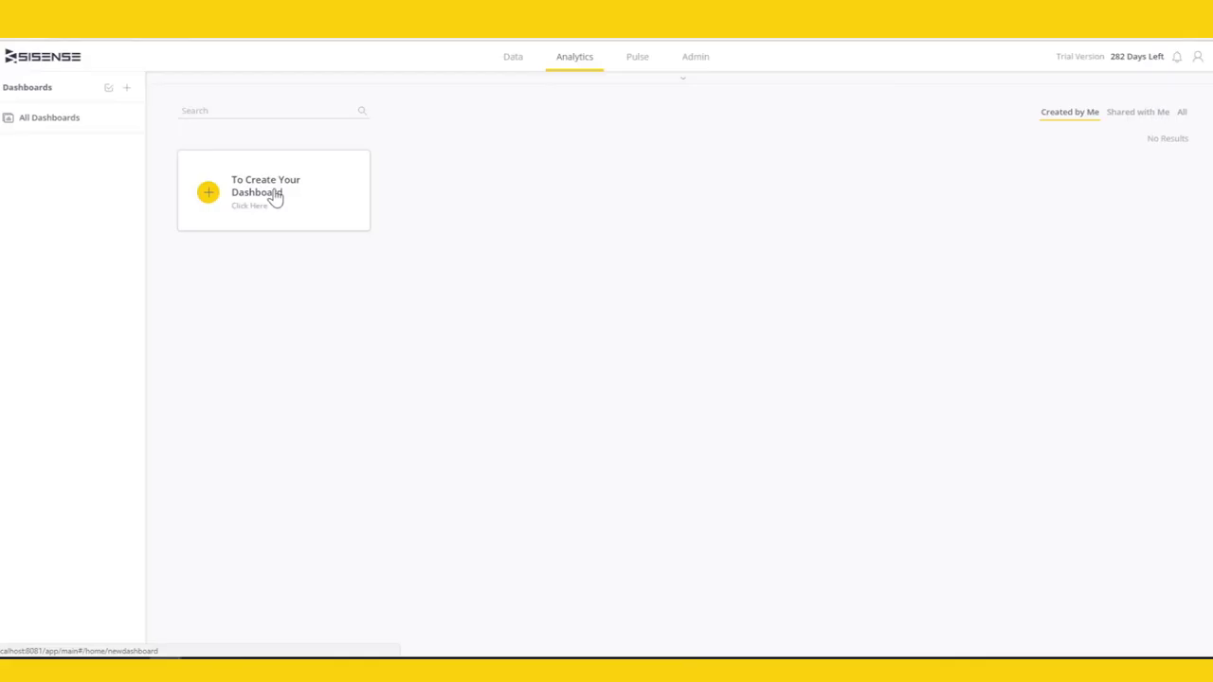
- Create a dashboard named Sales Demo ElastiCube on the Sales Demo ElastiCube data set
click(275, 196)
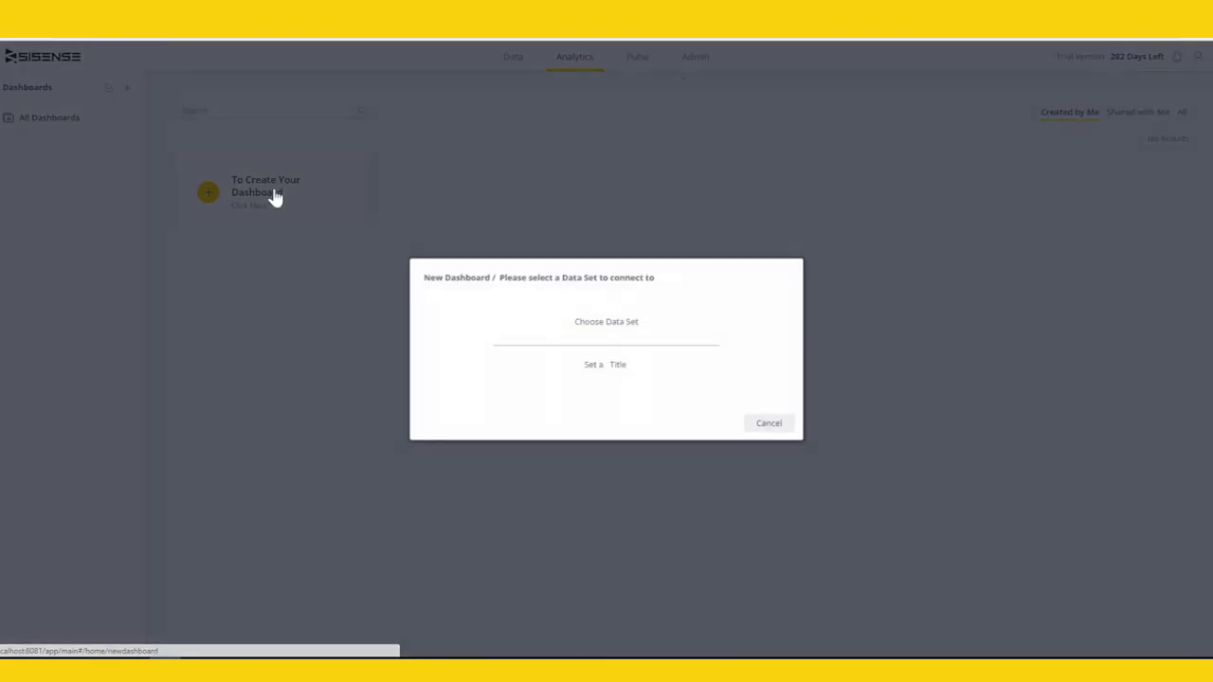
click(601, 327)
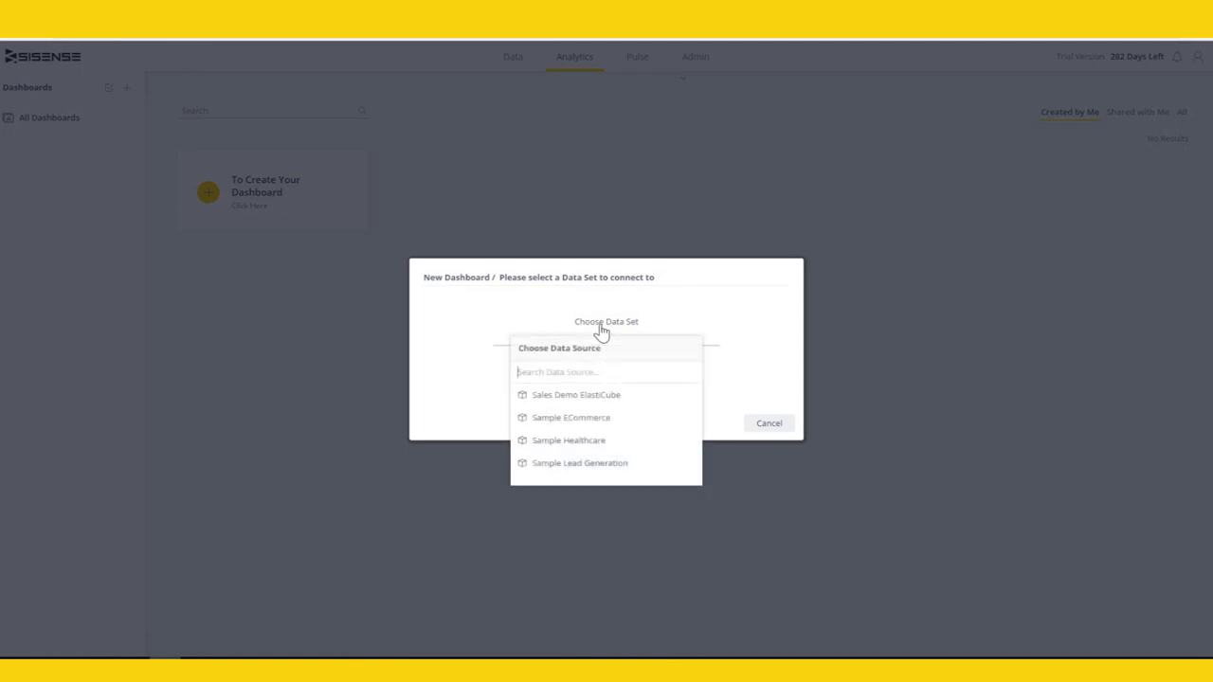
click(599, 399)
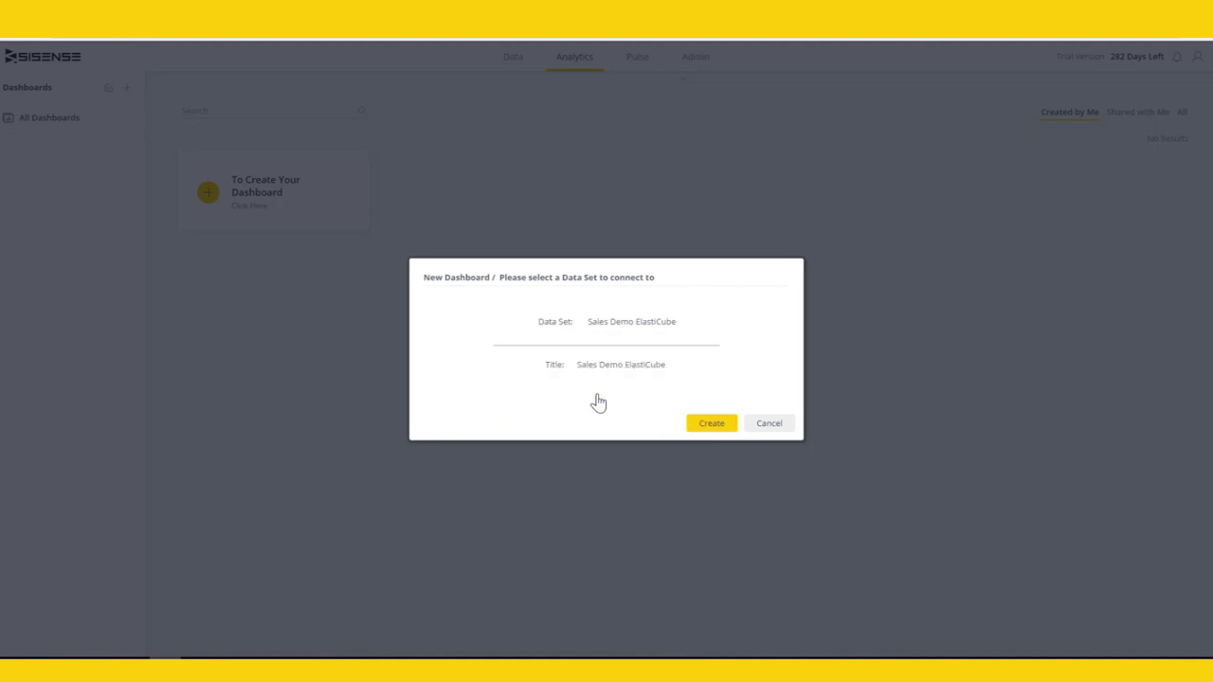
click(711, 425)
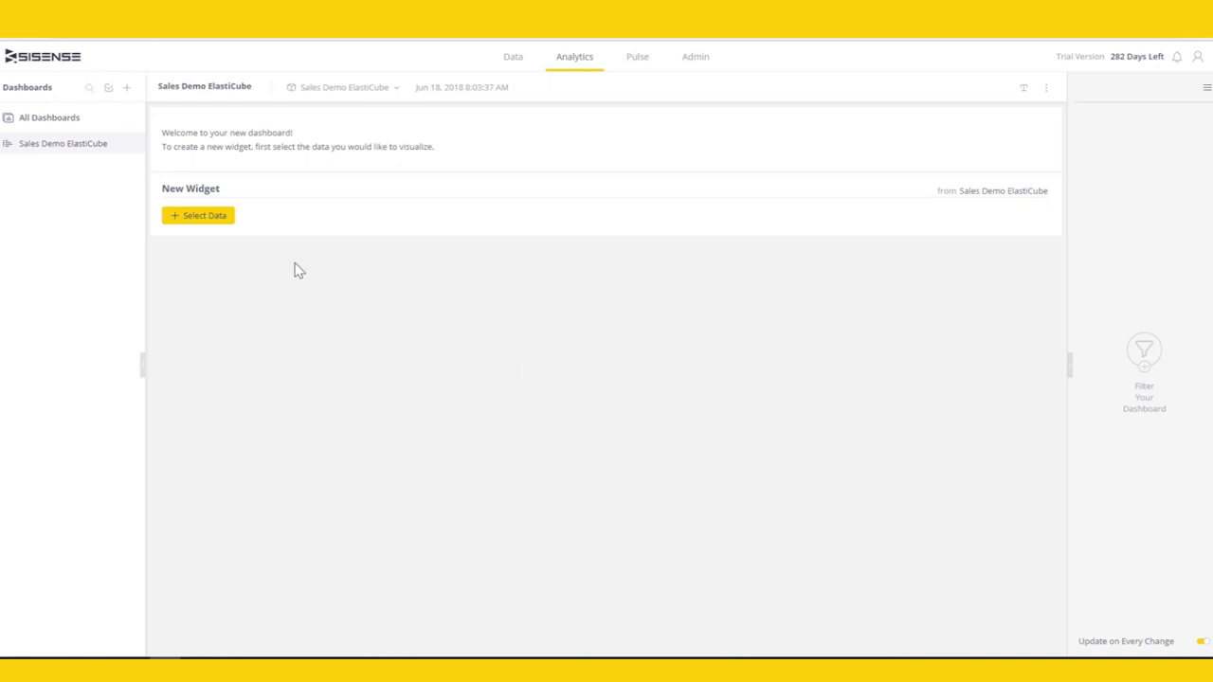
- Browse the new widget's field list, glance at the formula editor, and search fields for 'sales'
click(228, 223)
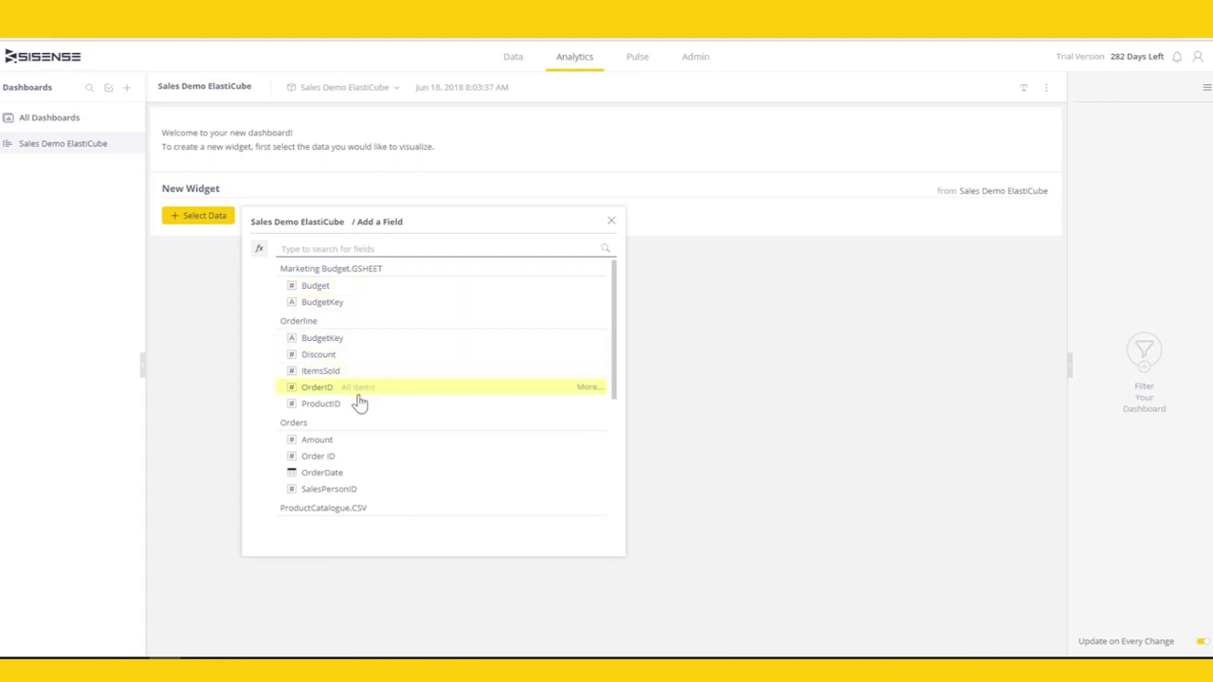
scroll(359, 403, down, 1)
scroll(359, 403, down, 1)
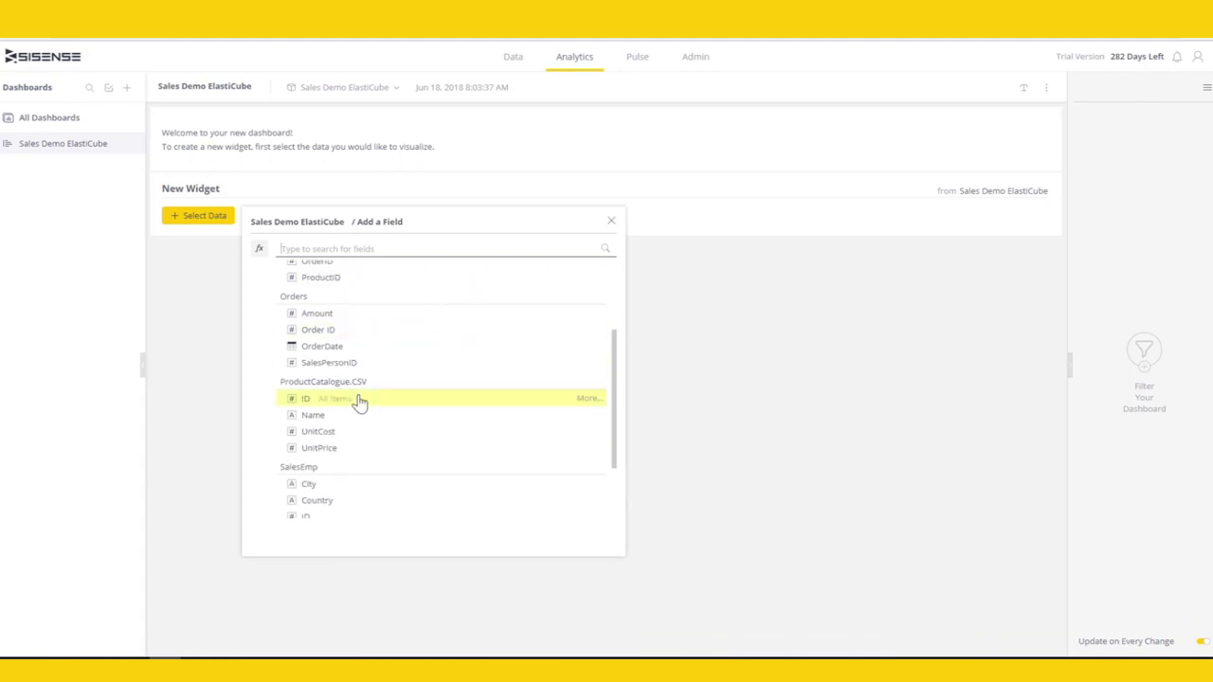
scroll(359, 402, down, 2)
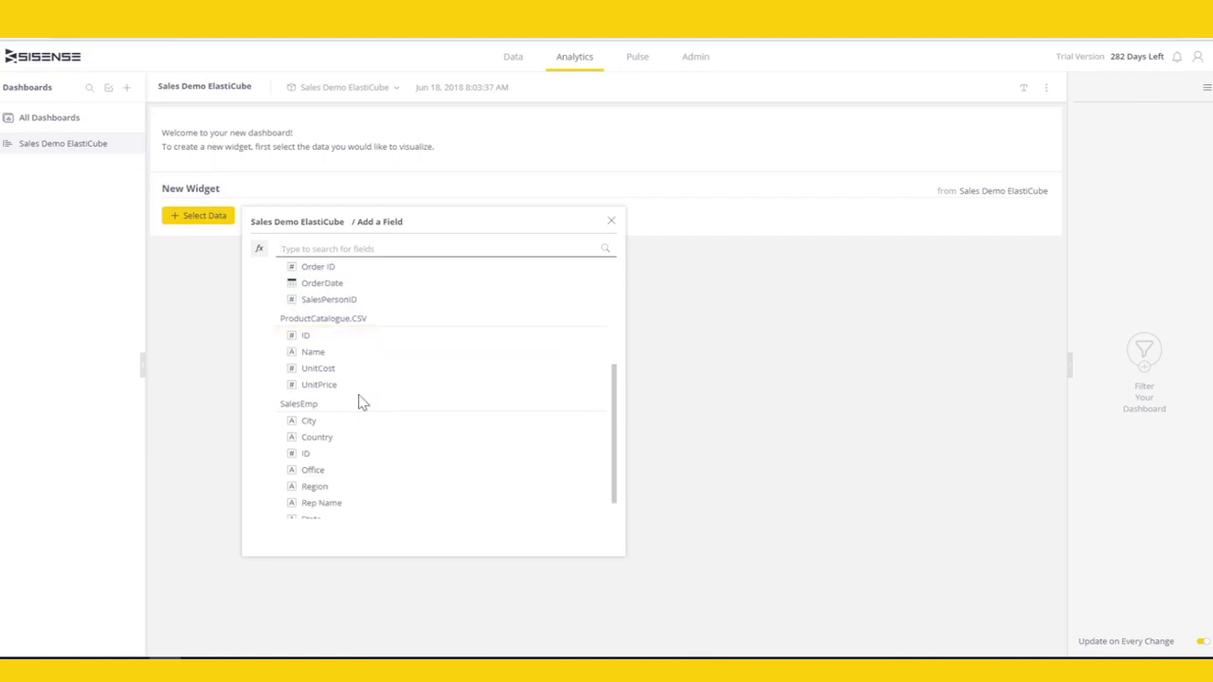
click(260, 250)
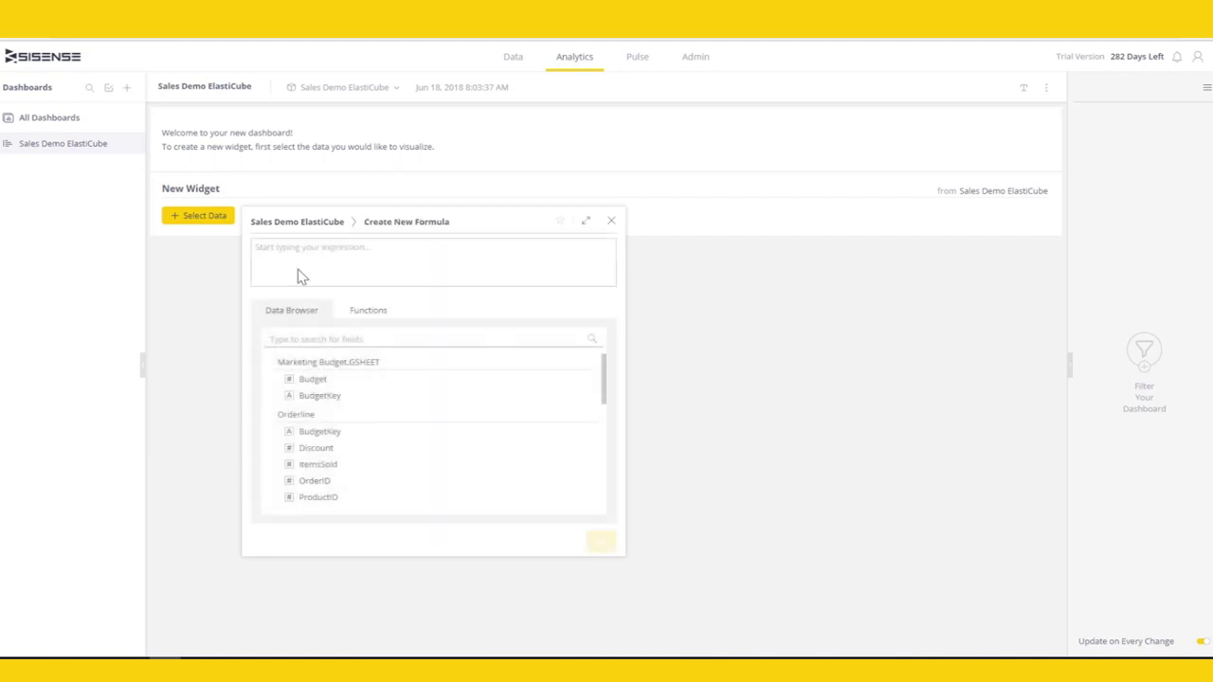
key(Escape)
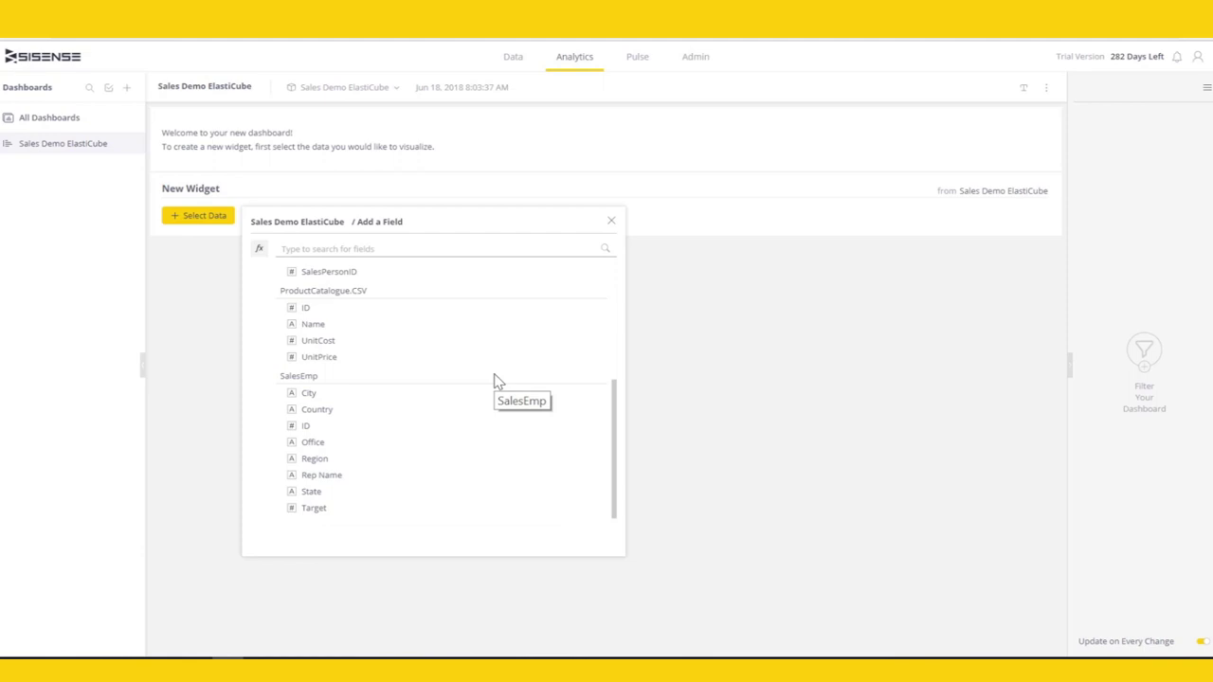
scroll(494, 382, up, 3)
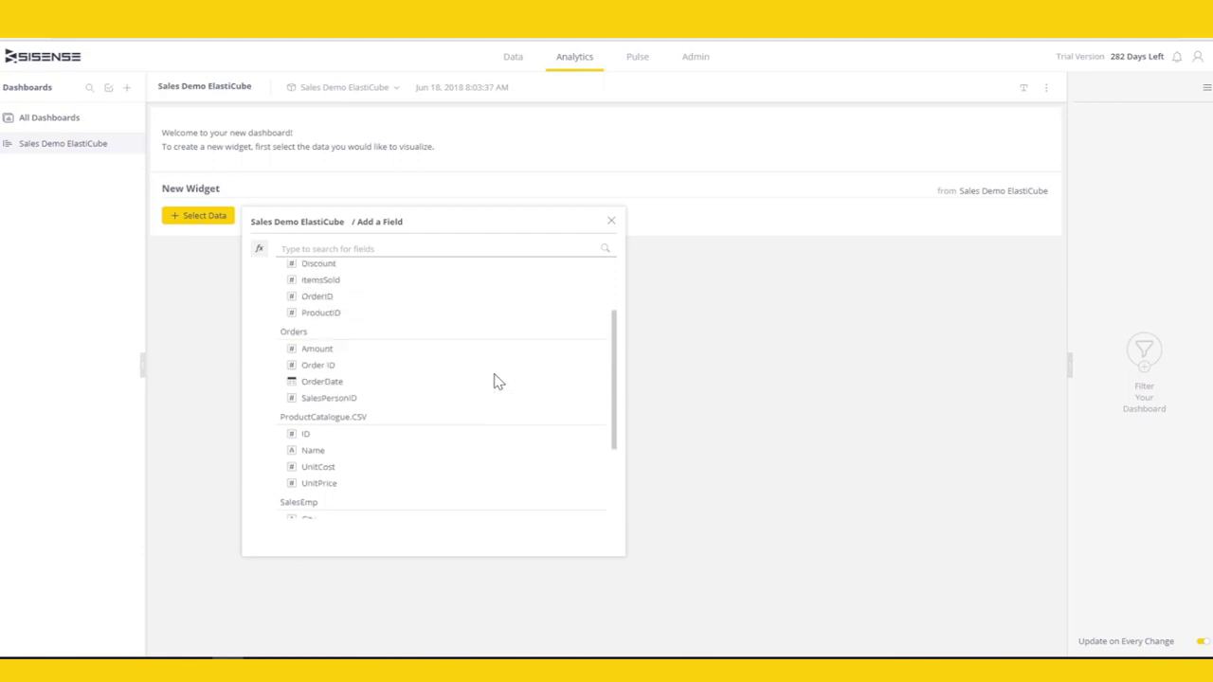
scroll(493, 382, up, 2)
click(436, 249)
text(sales)
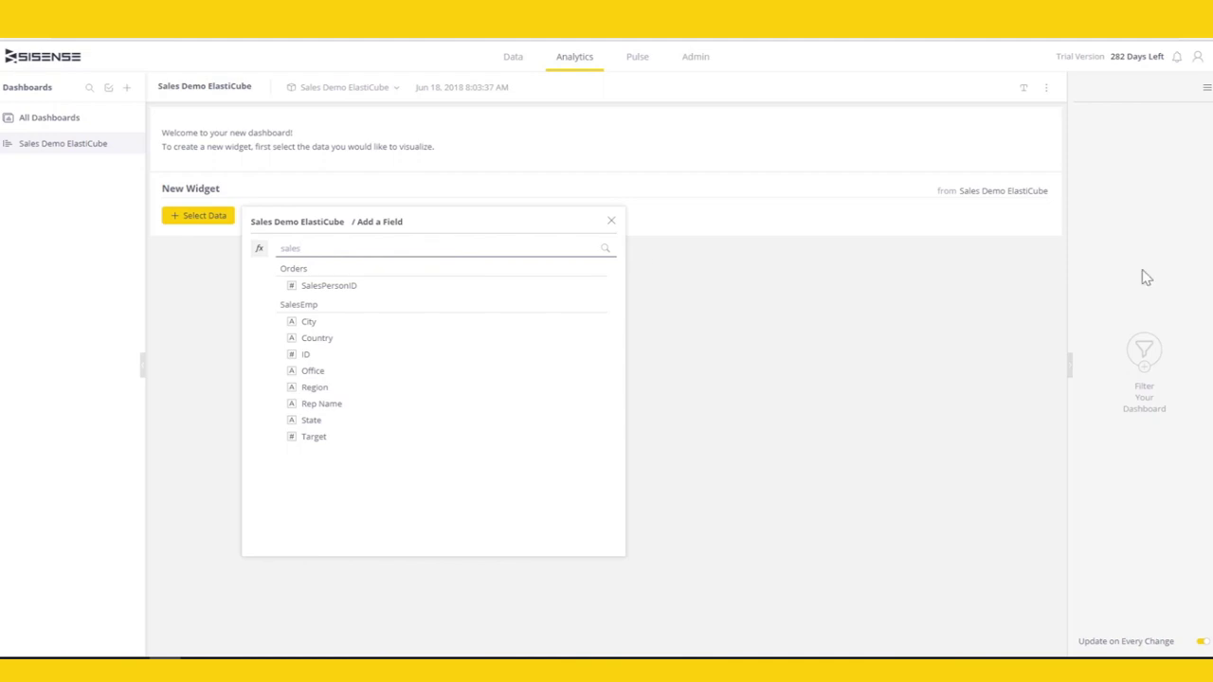
- Build the formula SUM([UnitPrice]*[ItemsSold]) in the formula editor
click(259, 250)
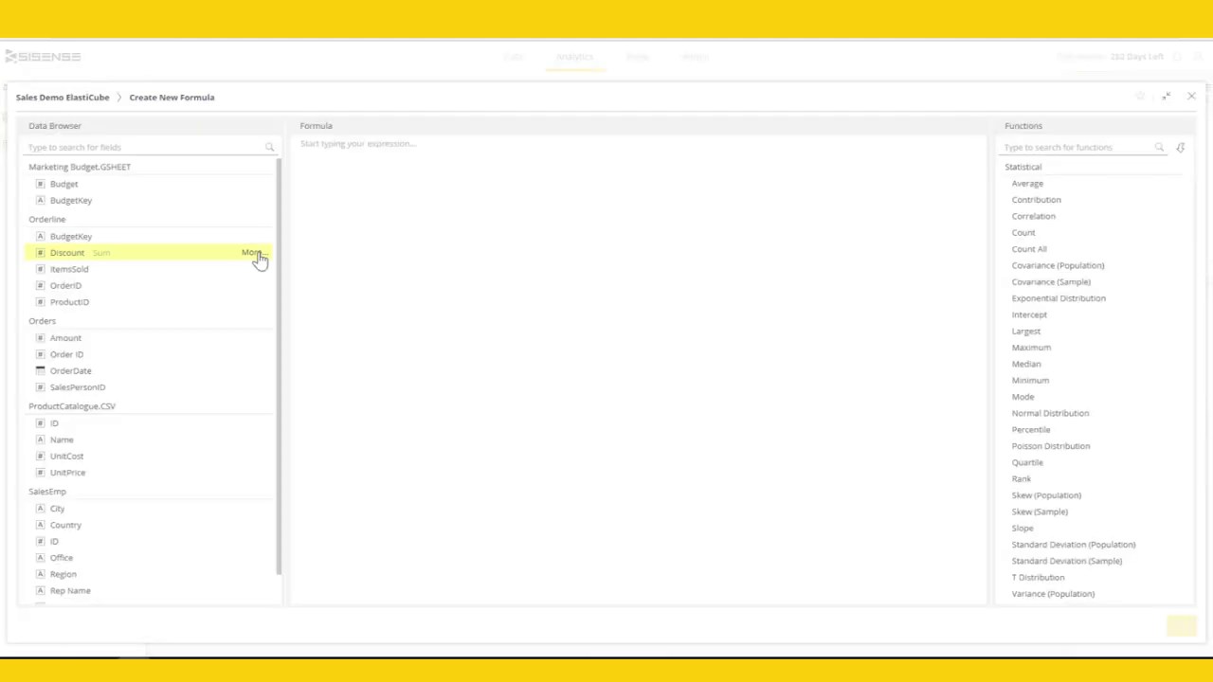
mouse_move(1085, 195)
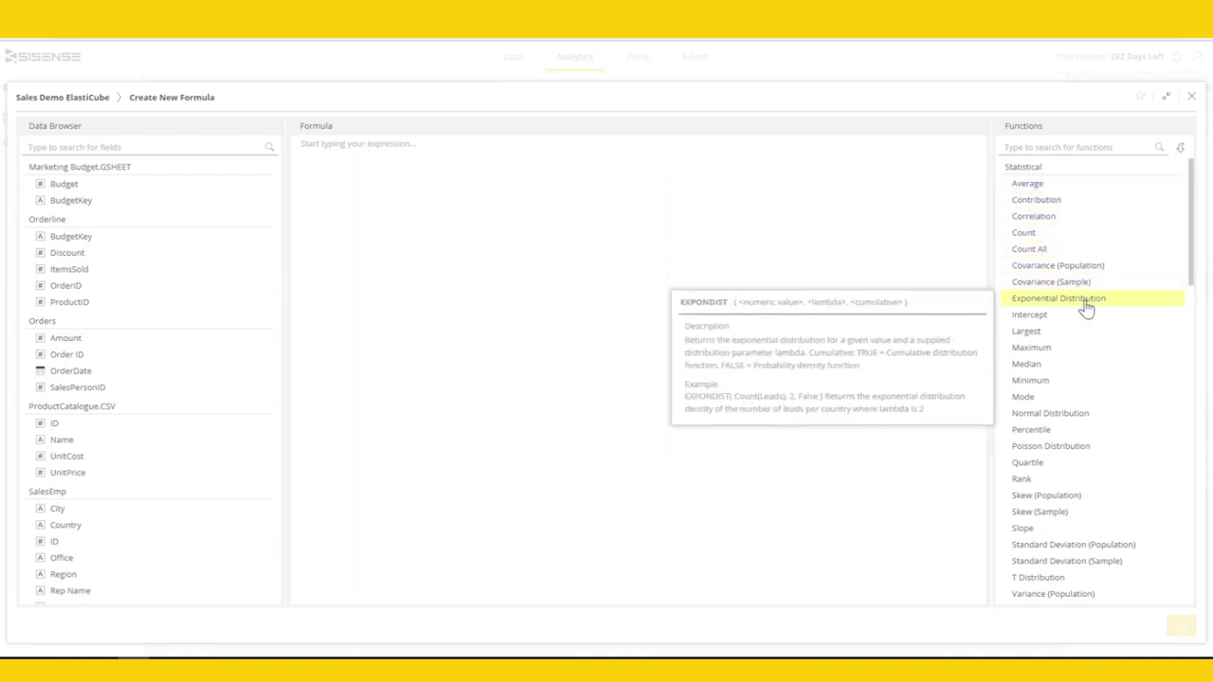
scroll(1083, 428, down, 5)
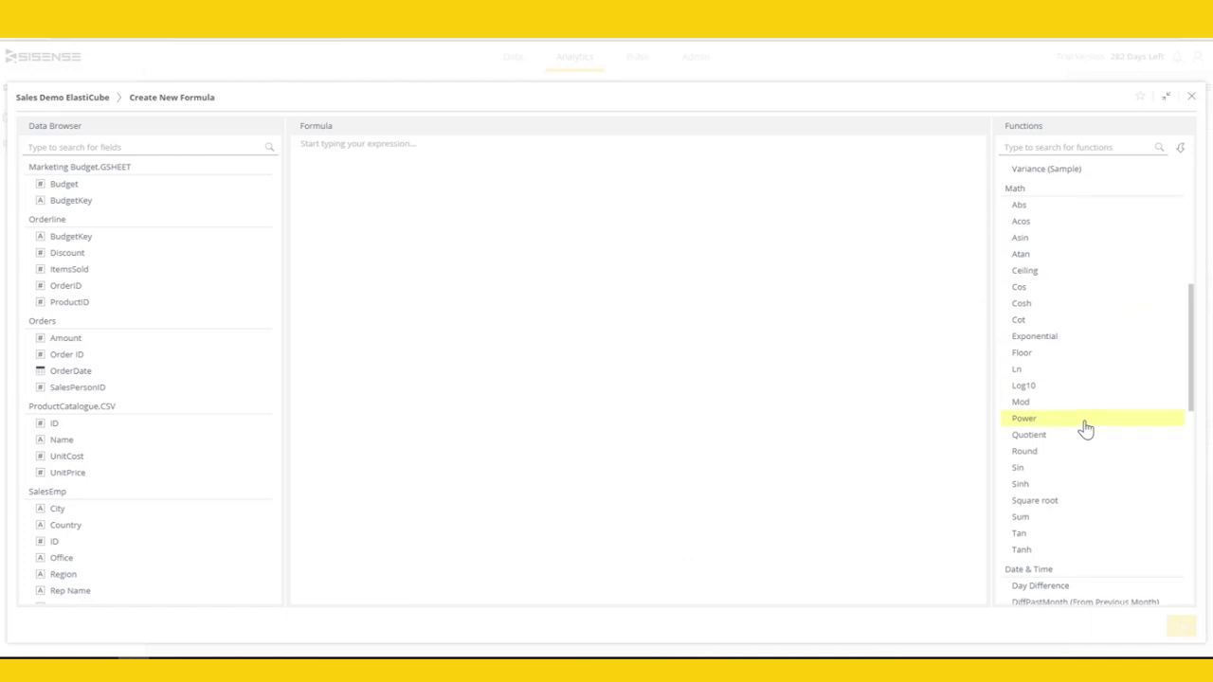
click(1086, 527)
scroll(208, 488, down, 1)
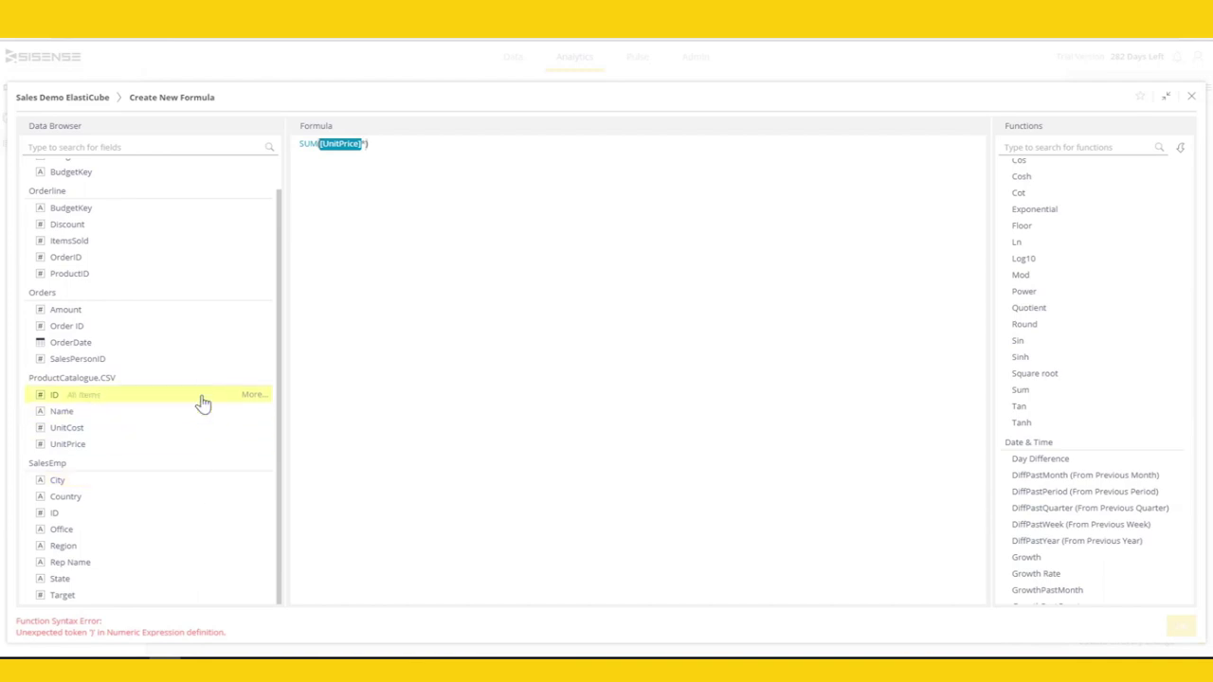
click(246, 243)
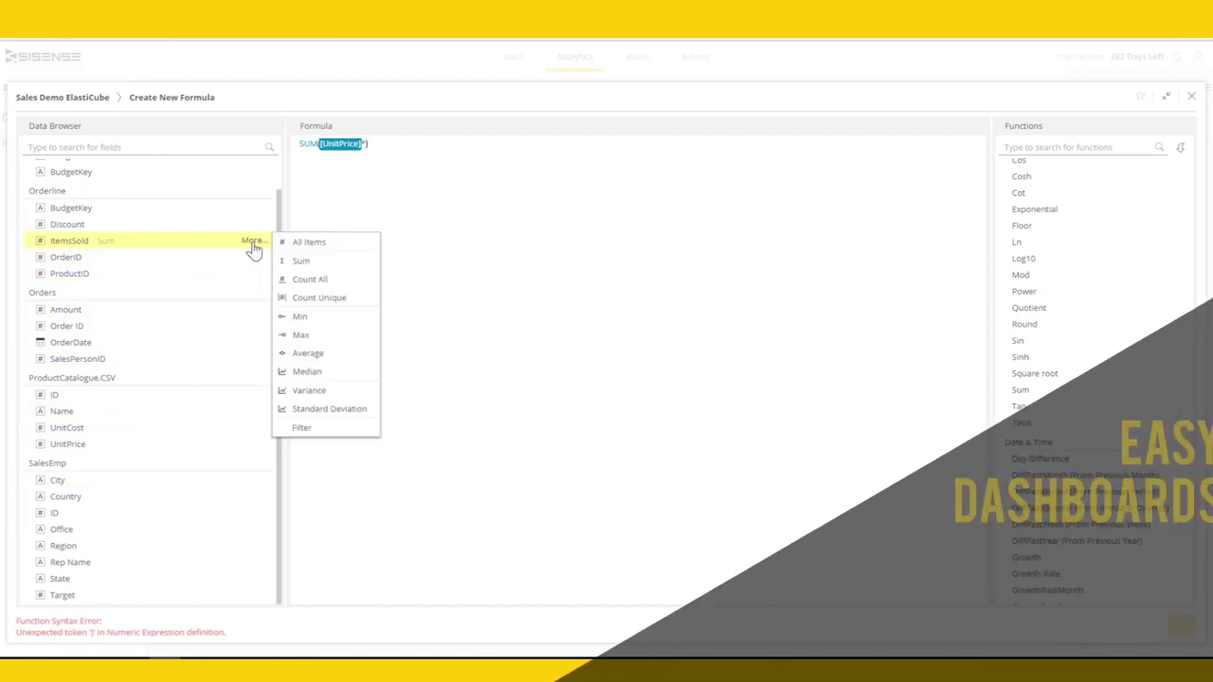
click(301, 243)
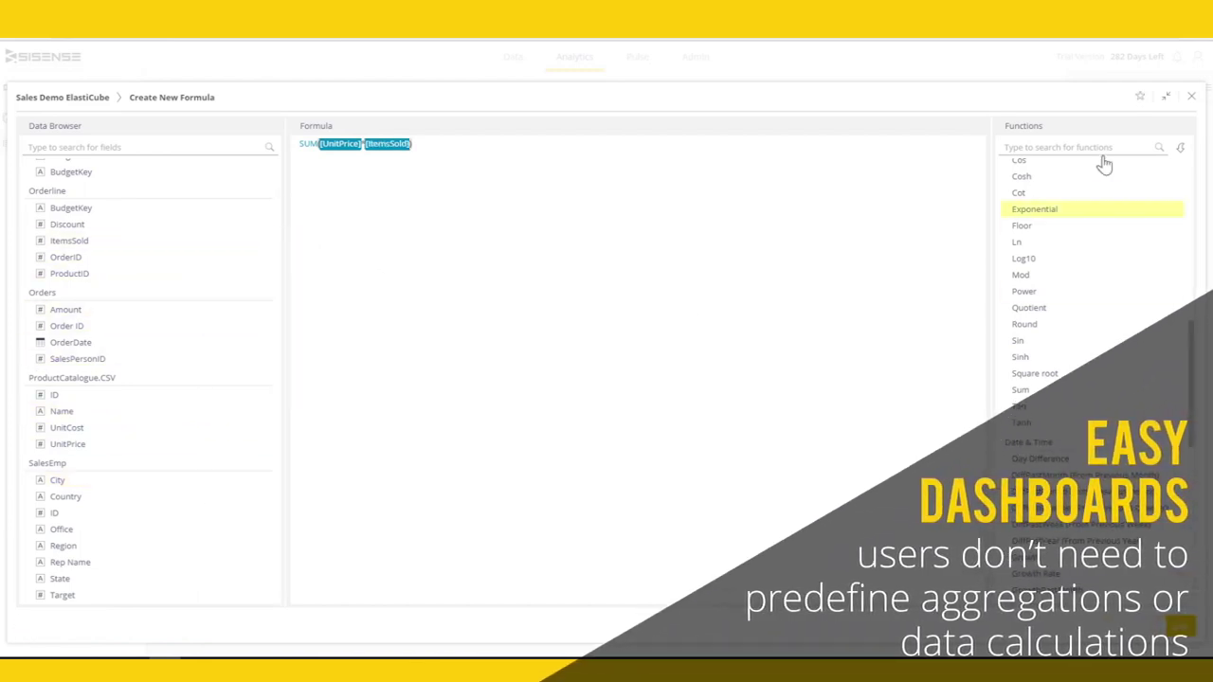
- Name the formula Gross Sales and save it back to the widget
click(1140, 97)
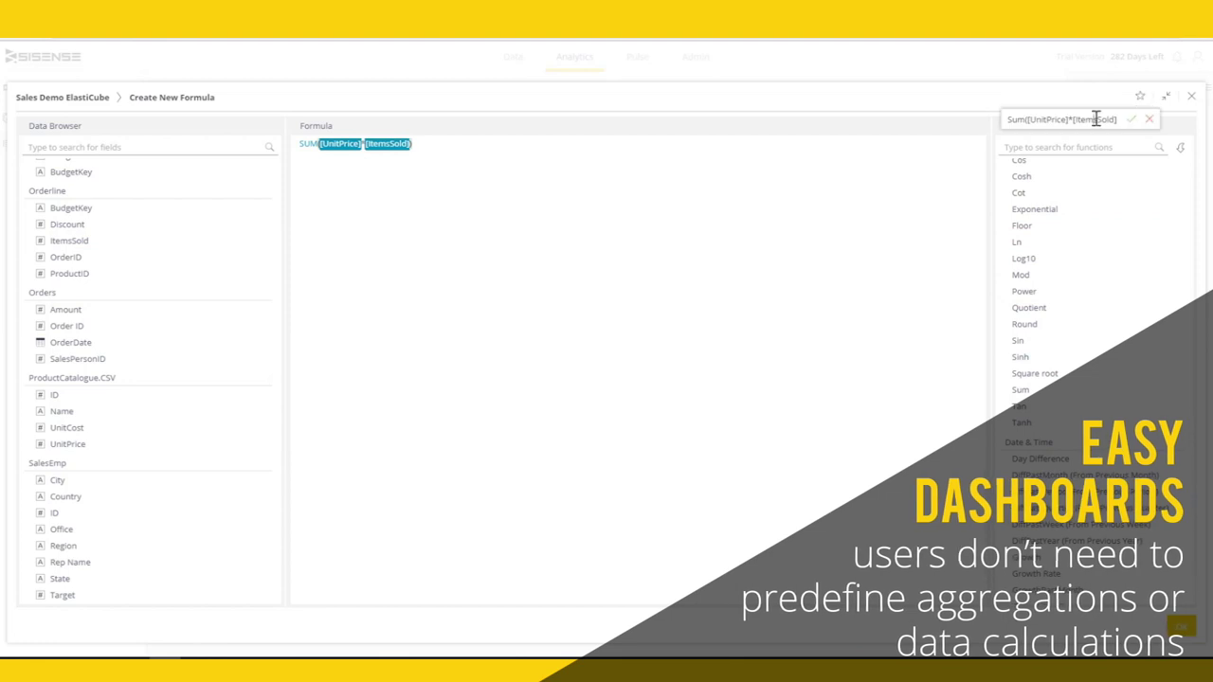
double_click(1097, 119)
key(ctrl+a)
text(Gros)
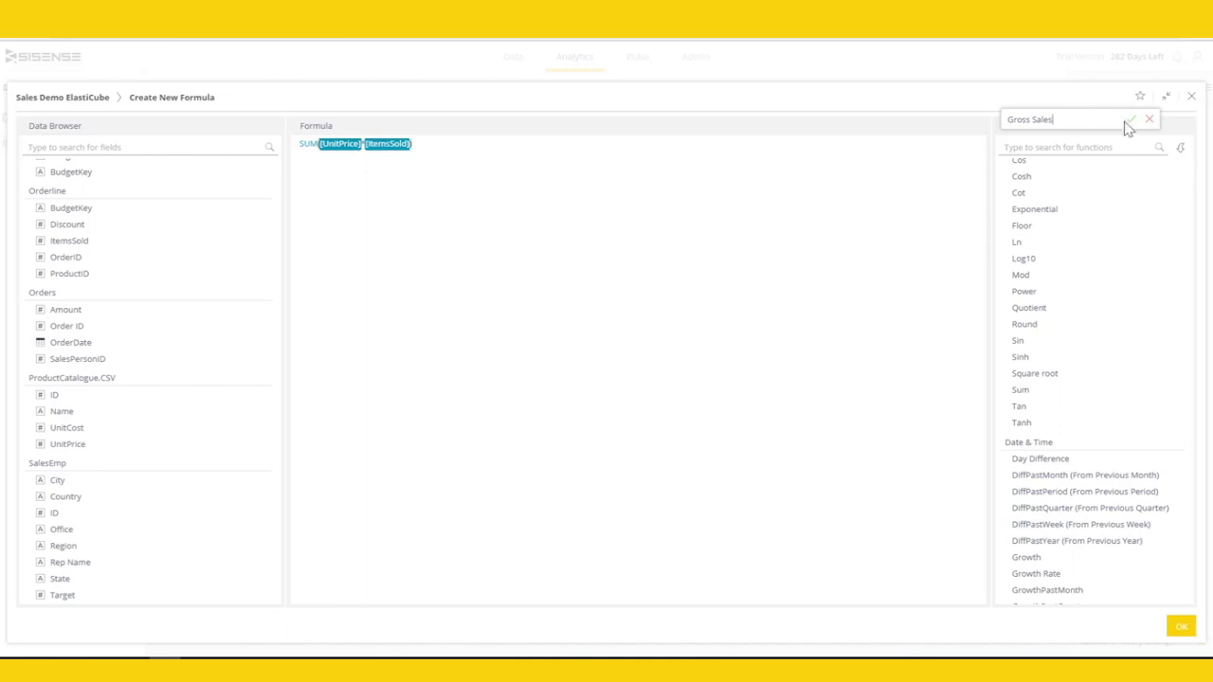
click(1131, 121)
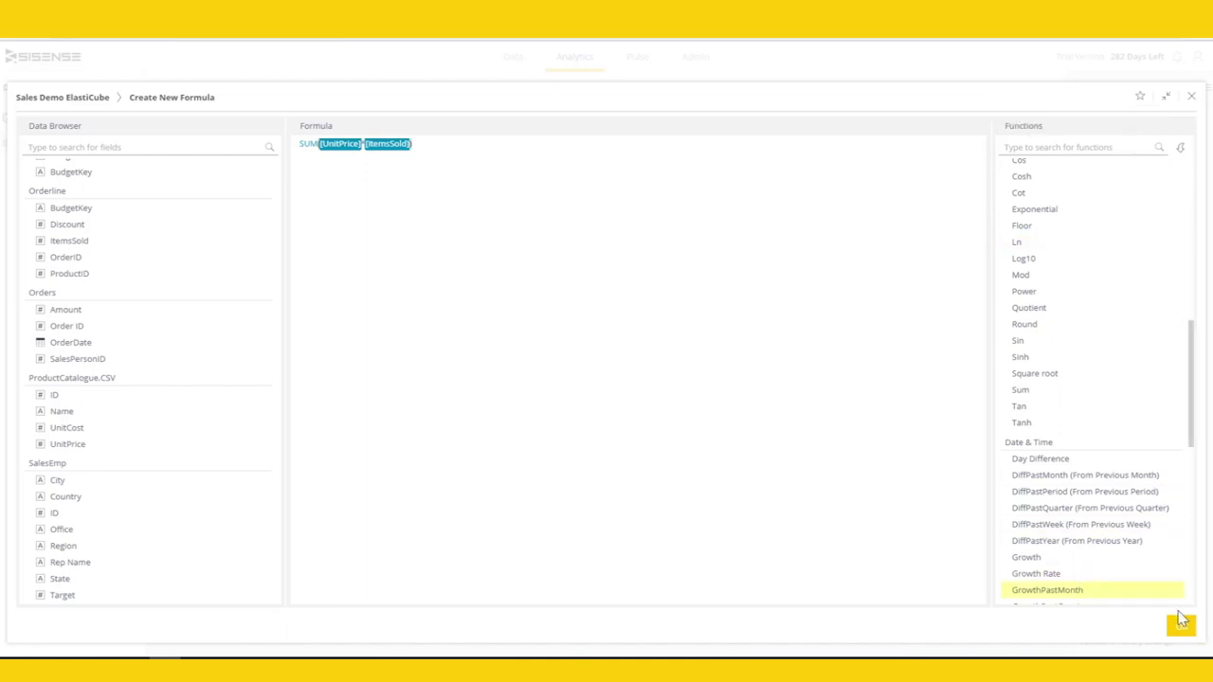
click(1181, 628)
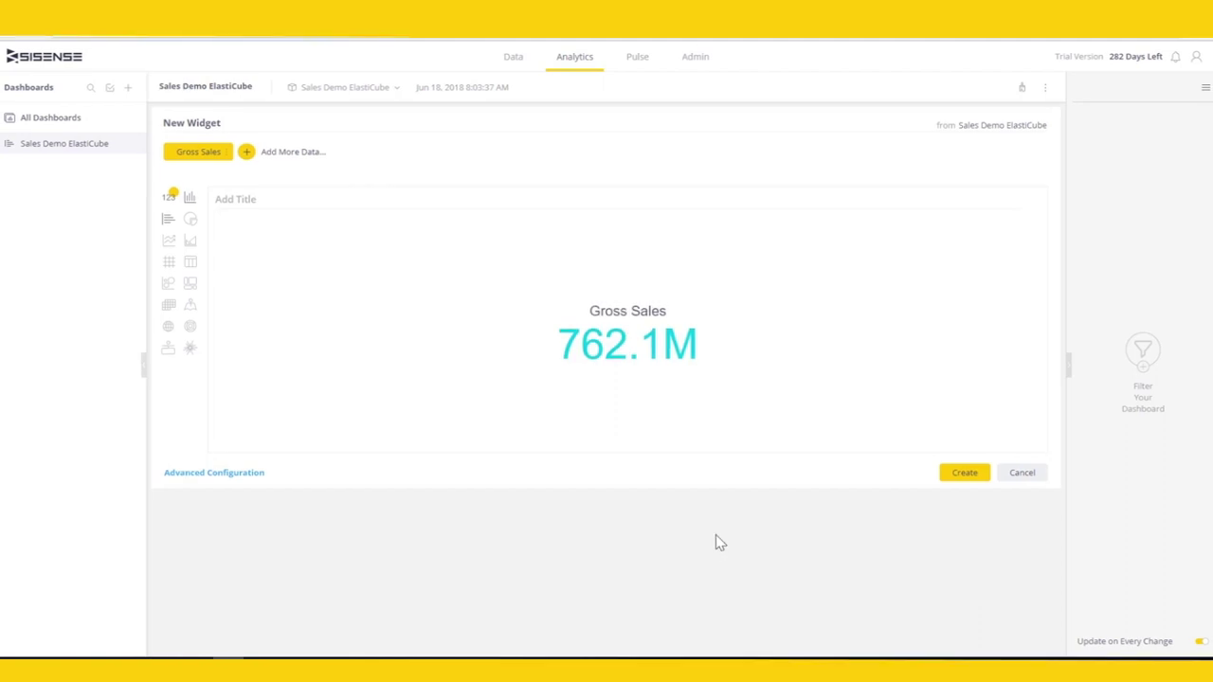
- Add the 762.1M Gross Sales indicator and begin a new widget valued by Gross Sales
click(958, 479)
click(891, 88)
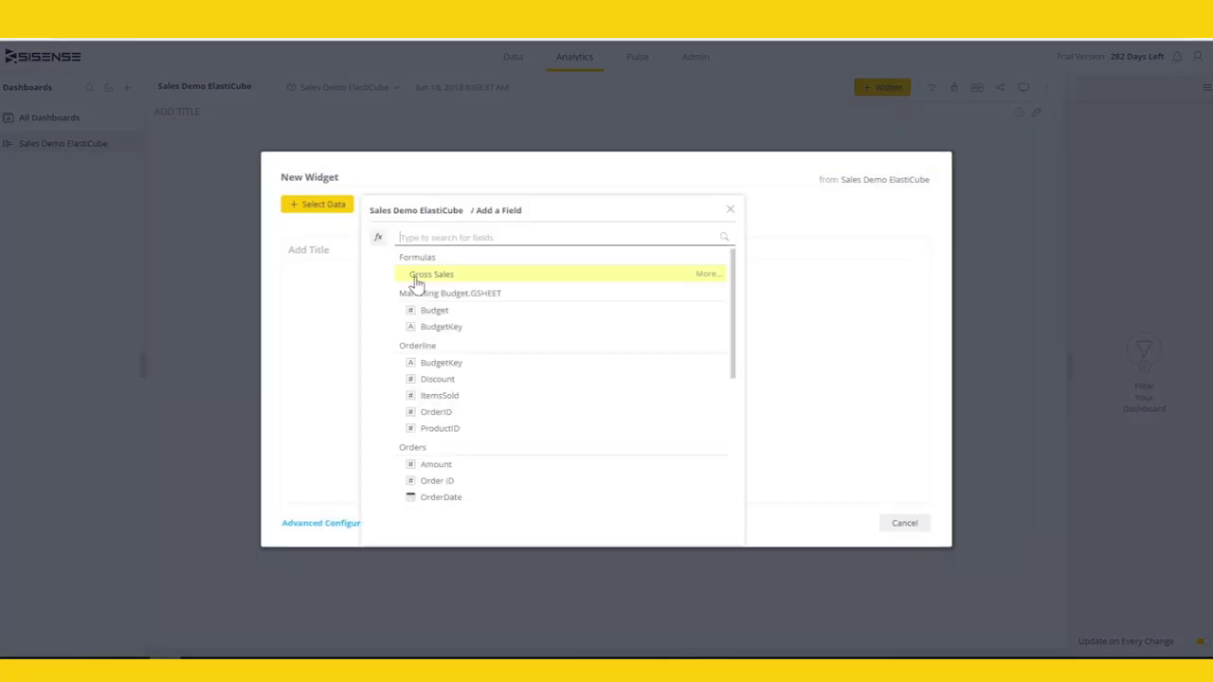
click(417, 277)
- Split Gross Sales by product Name as a pie chart and add it to the dashboard
click(366, 206)
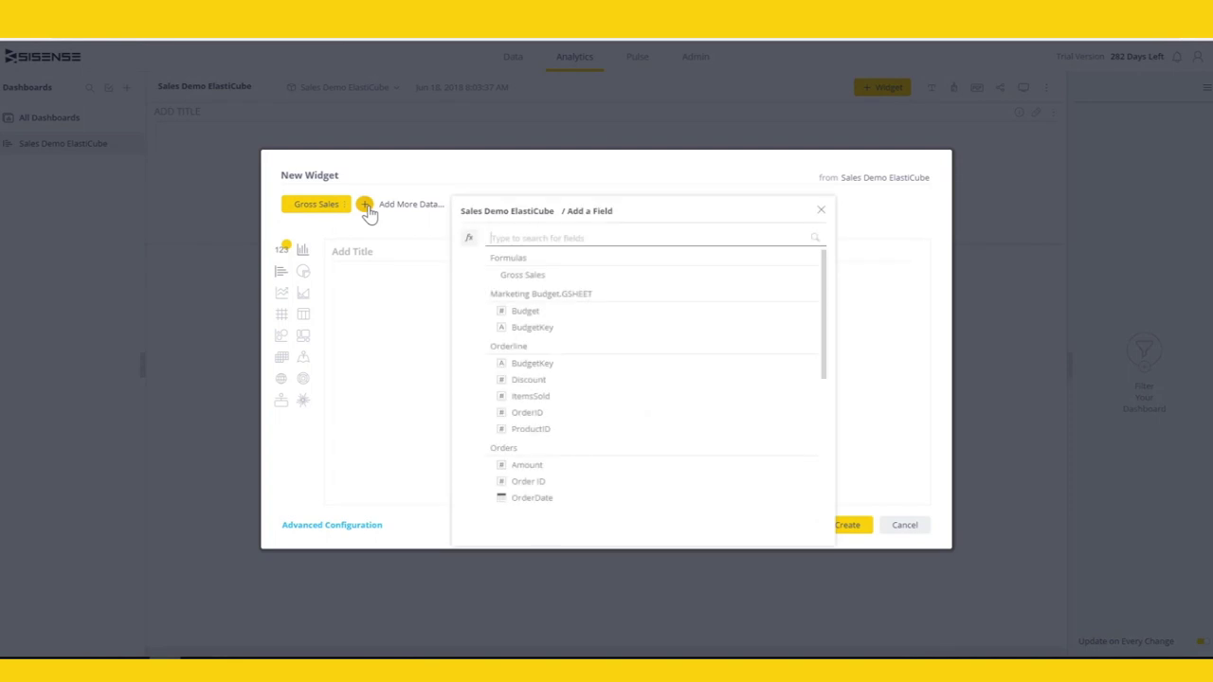
scroll(556, 366, down, 10)
text(name)
click(552, 364)
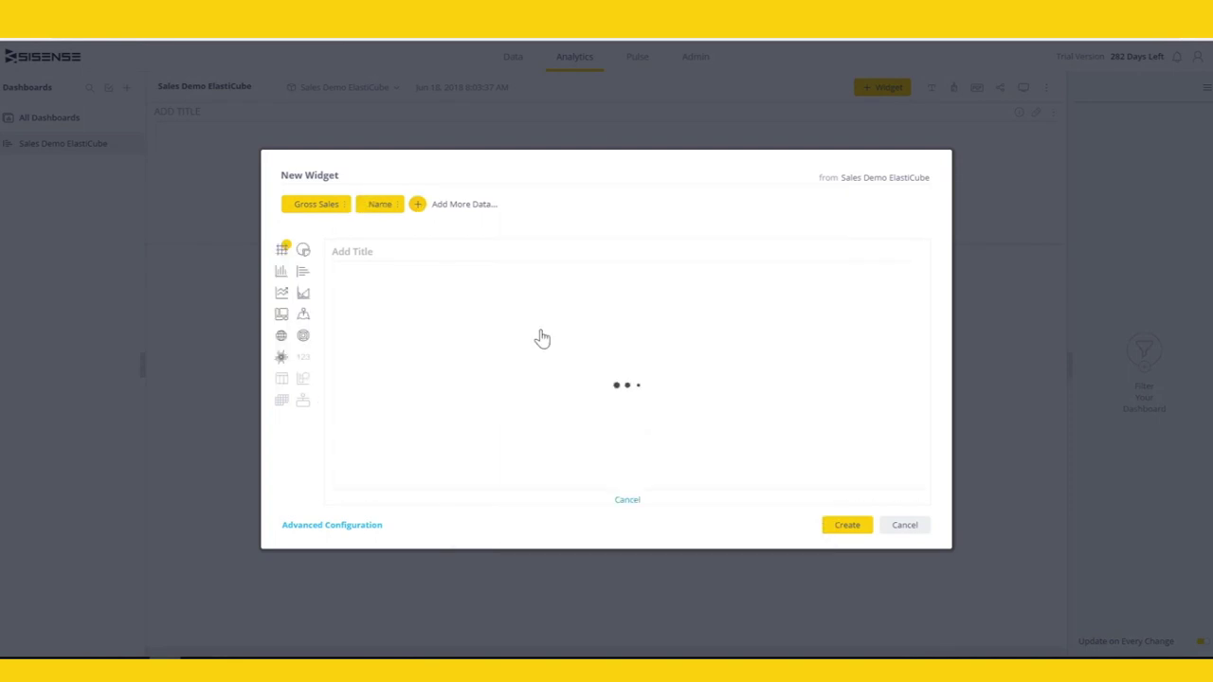
click(303, 251)
click(301, 273)
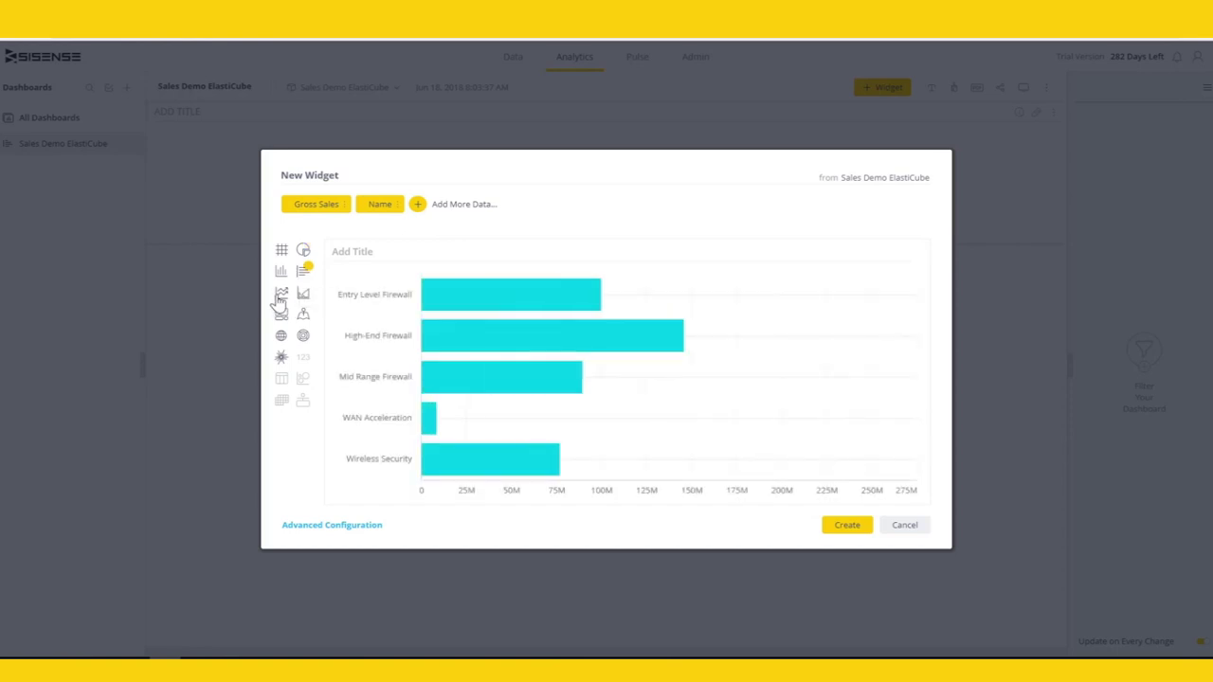
click(304, 251)
click(846, 525)
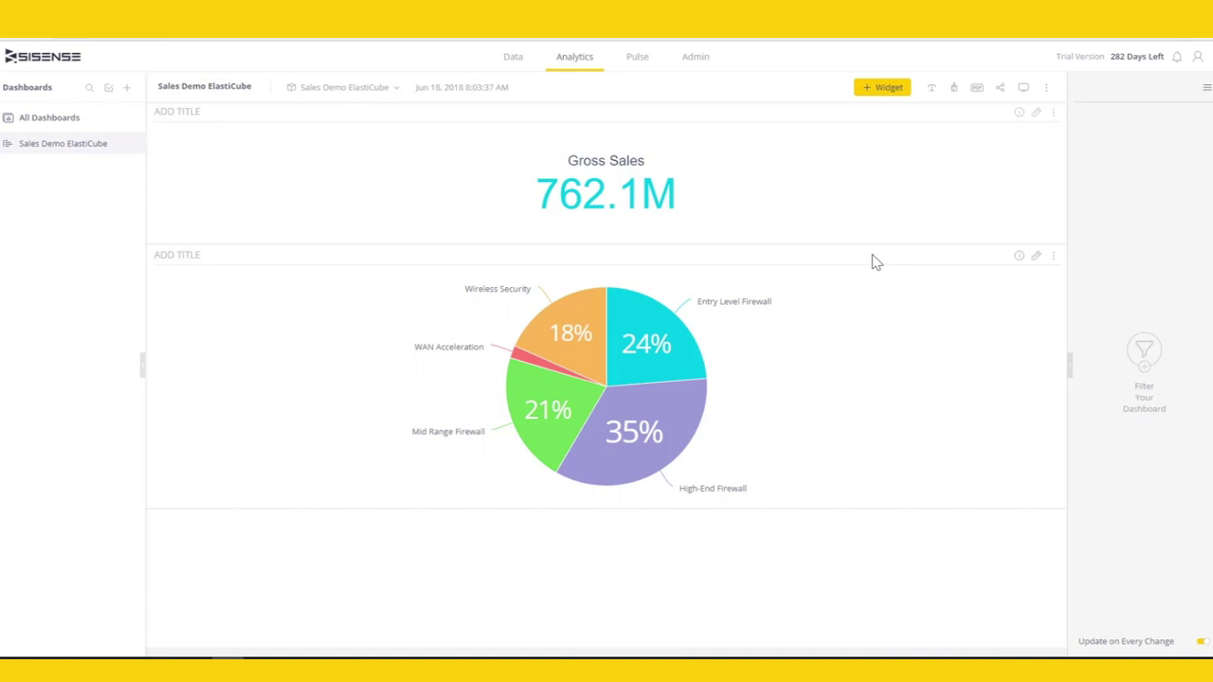
- Start a widget showing Gross Sales by OrderDate grouped by months
click(883, 89)
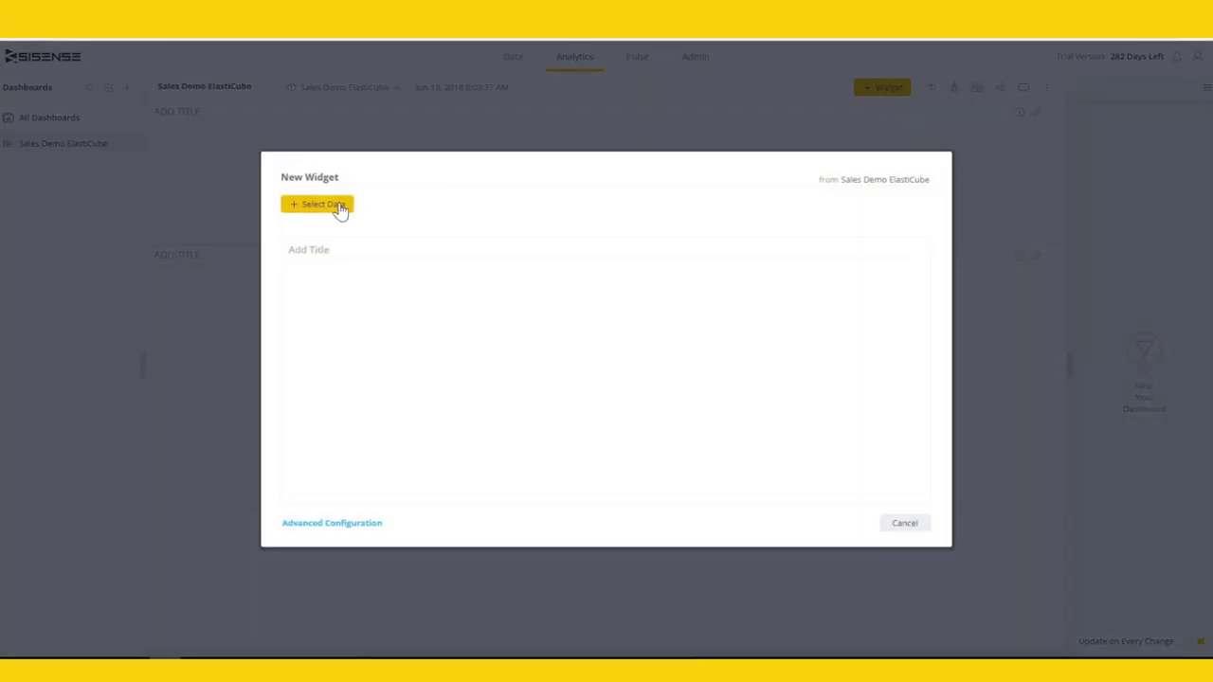
click(332, 205)
click(431, 340)
click(420, 207)
scroll(568, 388, down, 3)
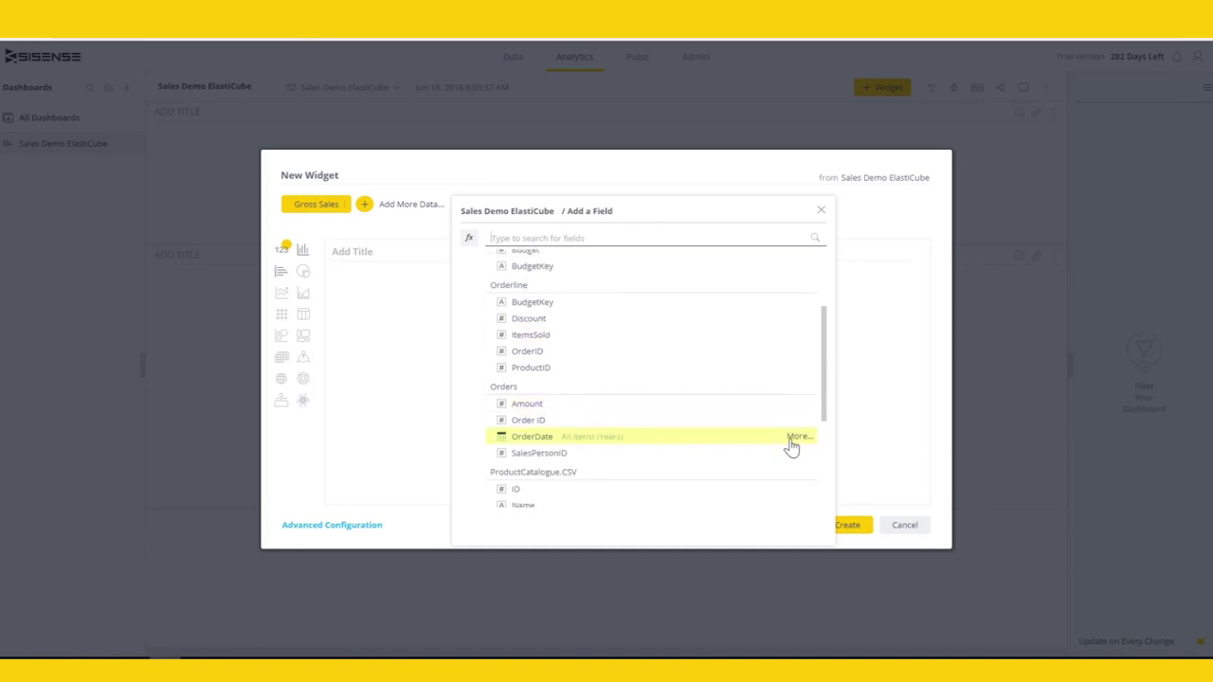
click(796, 438)
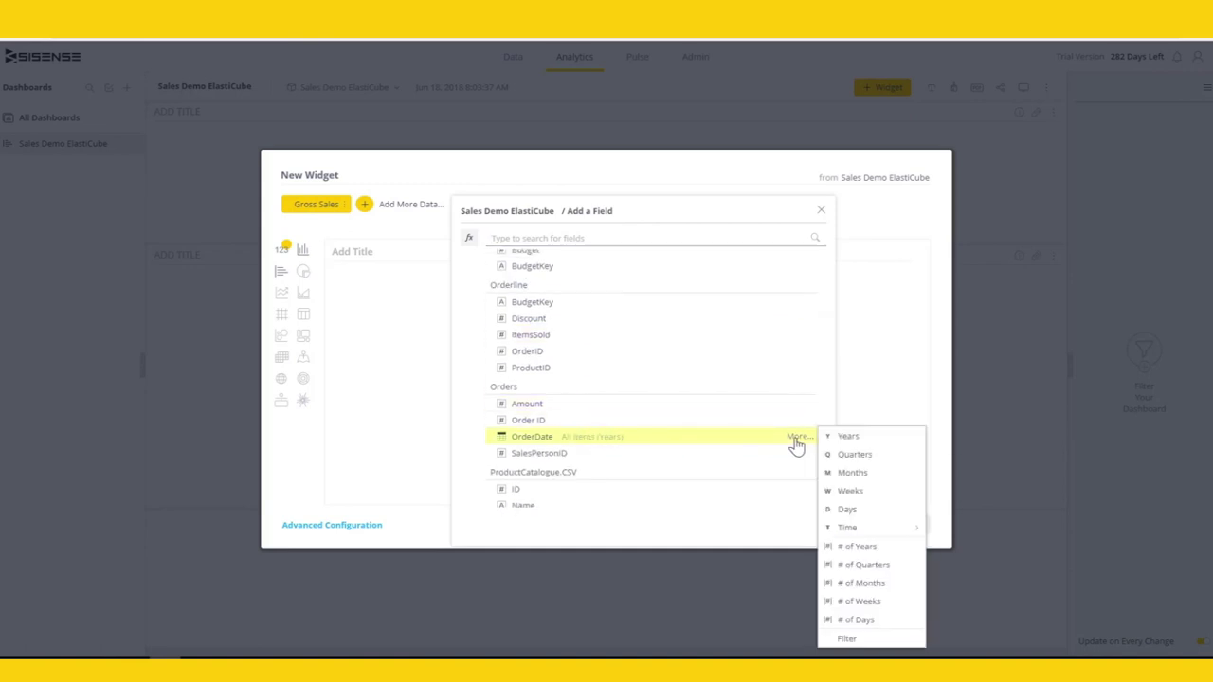
click(851, 477)
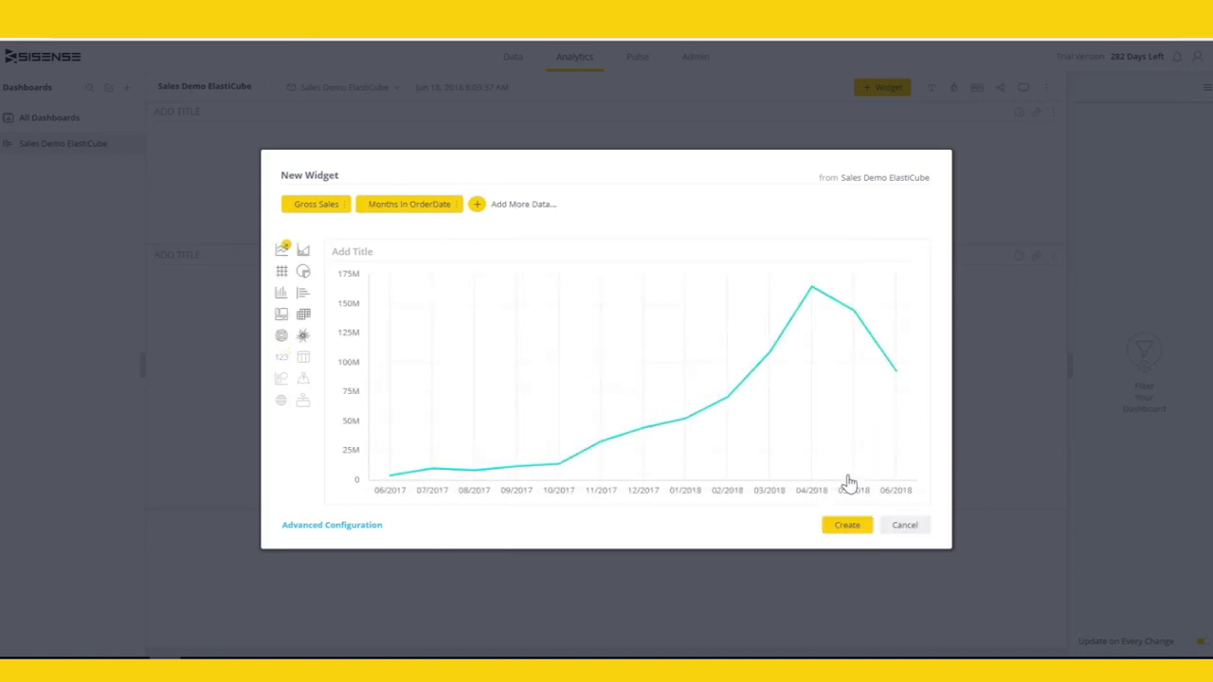
- Add a second Gross Sales value set to the Growth quick function
click(375, 528)
click(128, 185)
click(228, 319)
click(129, 247)
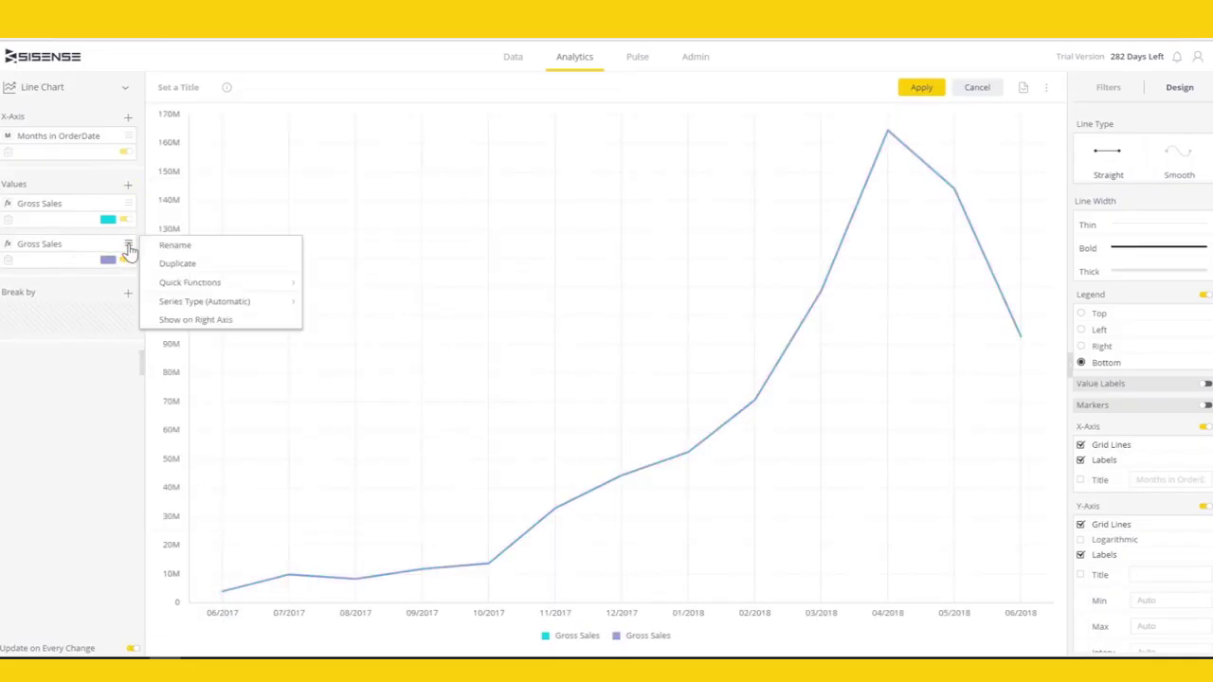
mouse_move(170, 283)
mouse_move(361, 341)
click(548, 340)
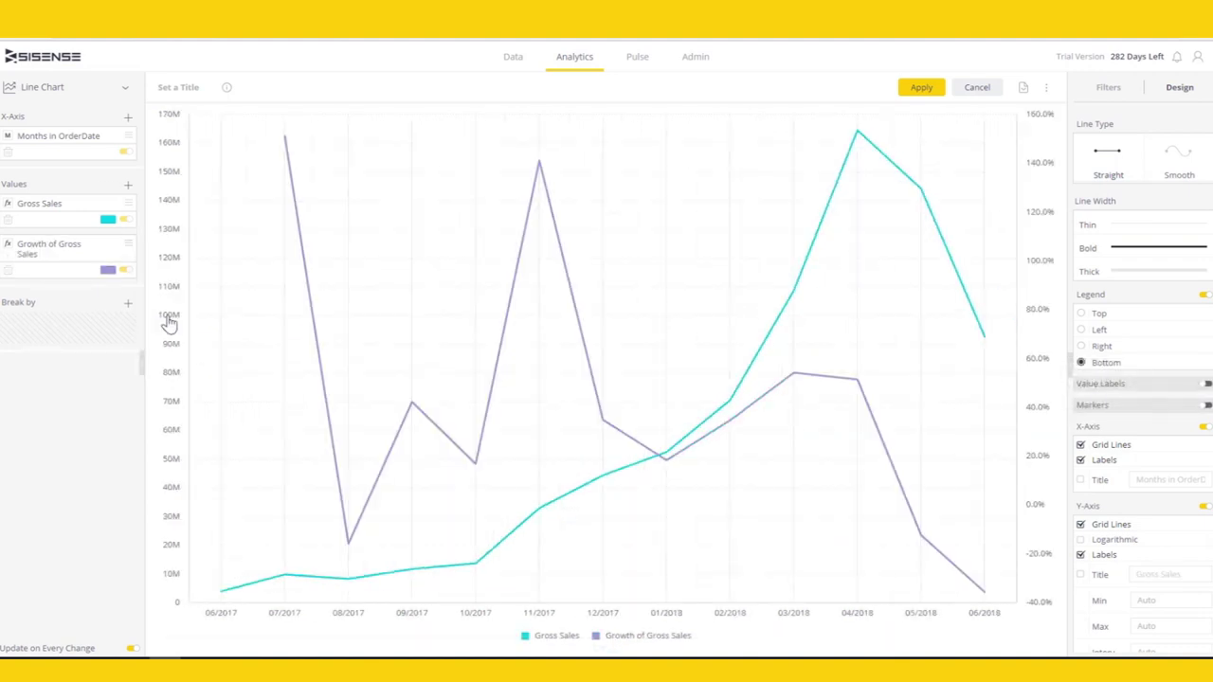
- Display Gross Sales as columns and apply the widget to the dashboard
click(128, 202)
mouse_move(222, 268)
click(341, 355)
click(921, 87)
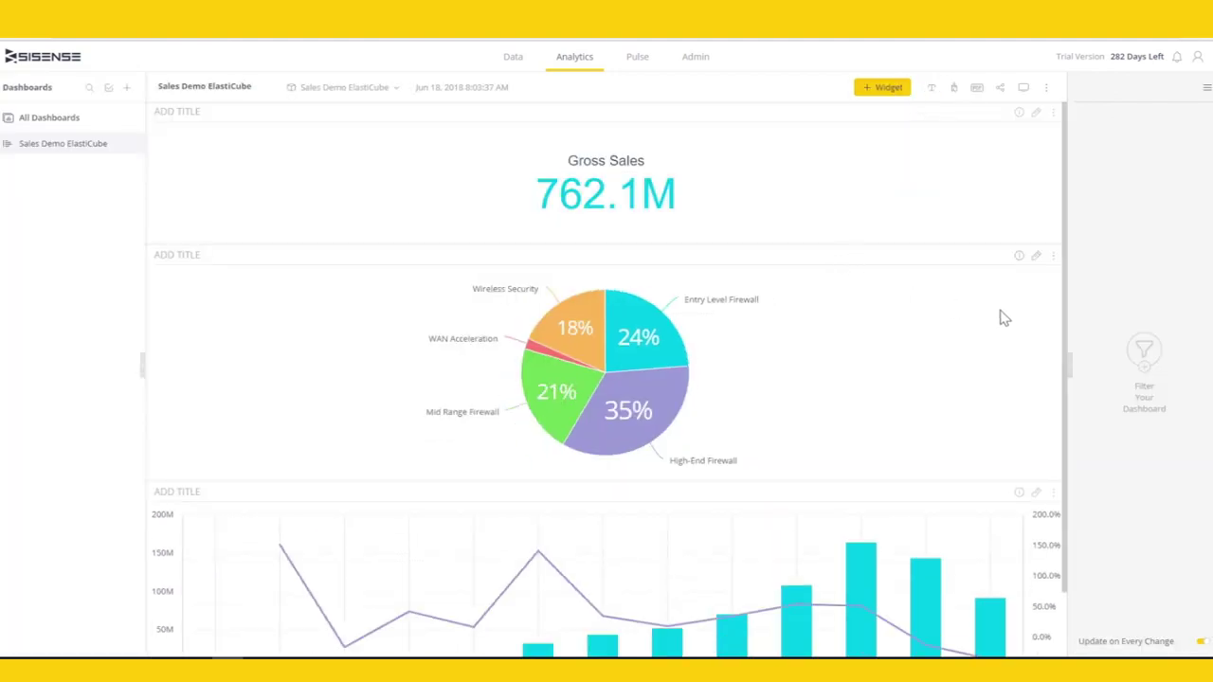
- Add Rep Name and City as dashboard filters
click(1144, 352)
text(name)
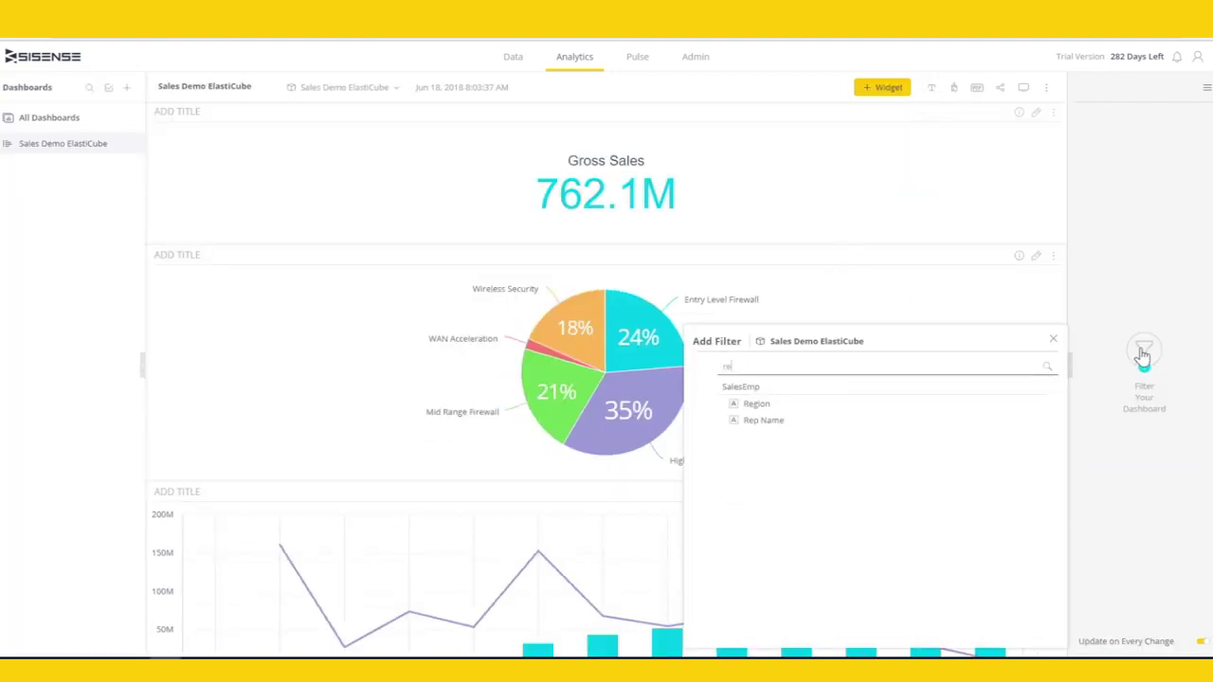
click(766, 423)
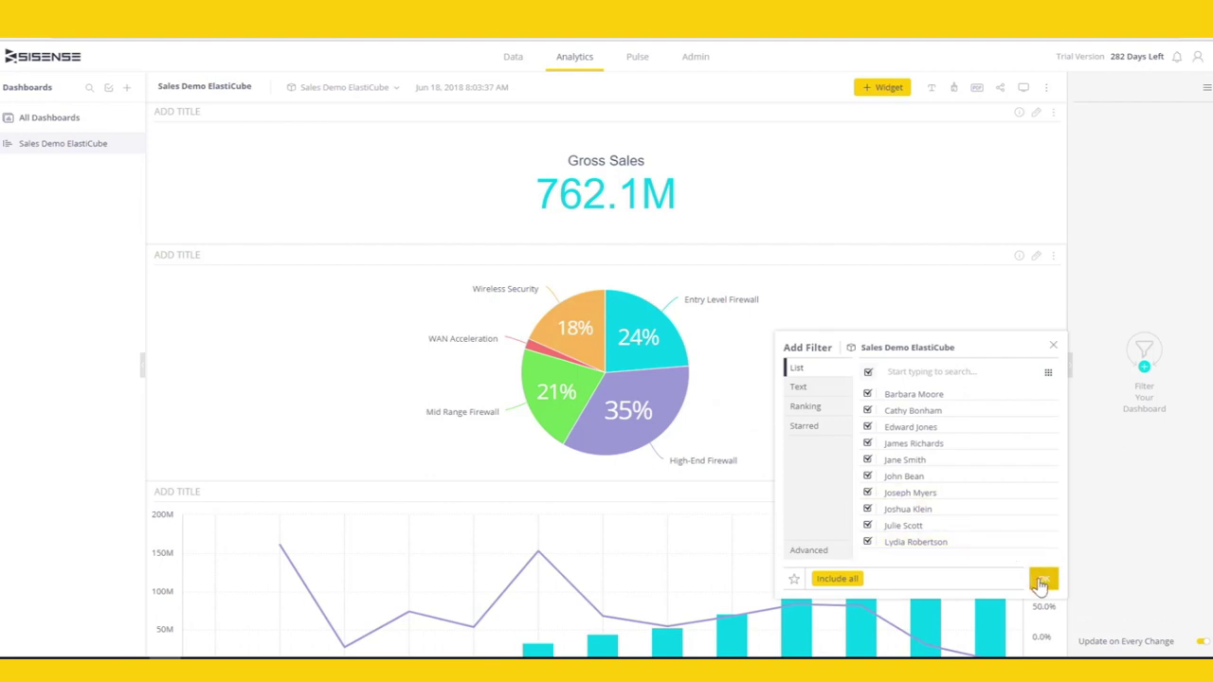
click(1041, 582)
click(1188, 86)
text(city)
click(745, 154)
click(1043, 324)
- Test filters (one rep, High-End Firewall, excluding Los Angeles), clear the slice, and place the chart beside the pie
click(1099, 185)
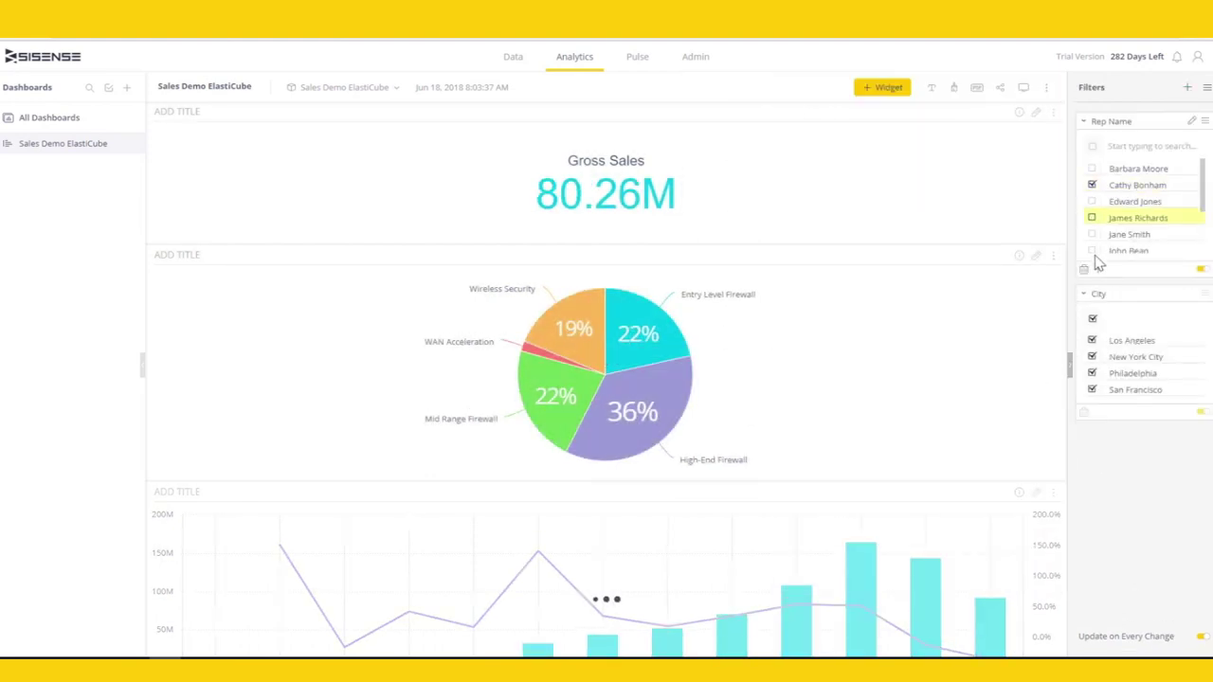
click(643, 403)
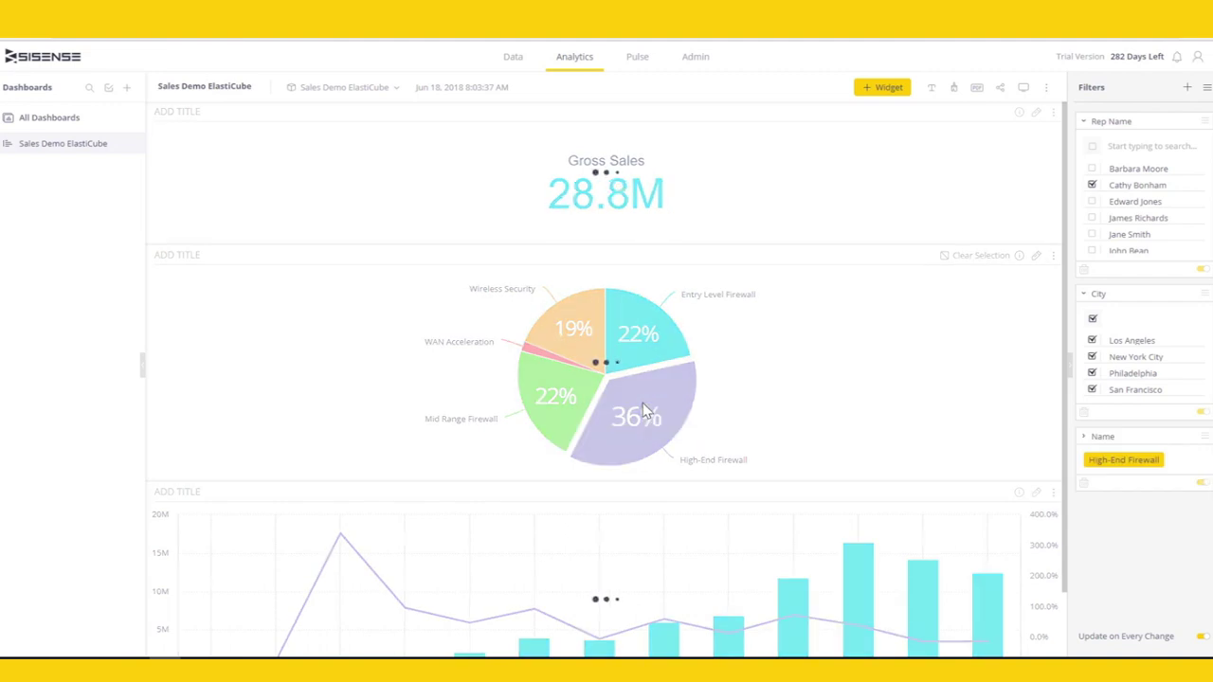
click(1092, 343)
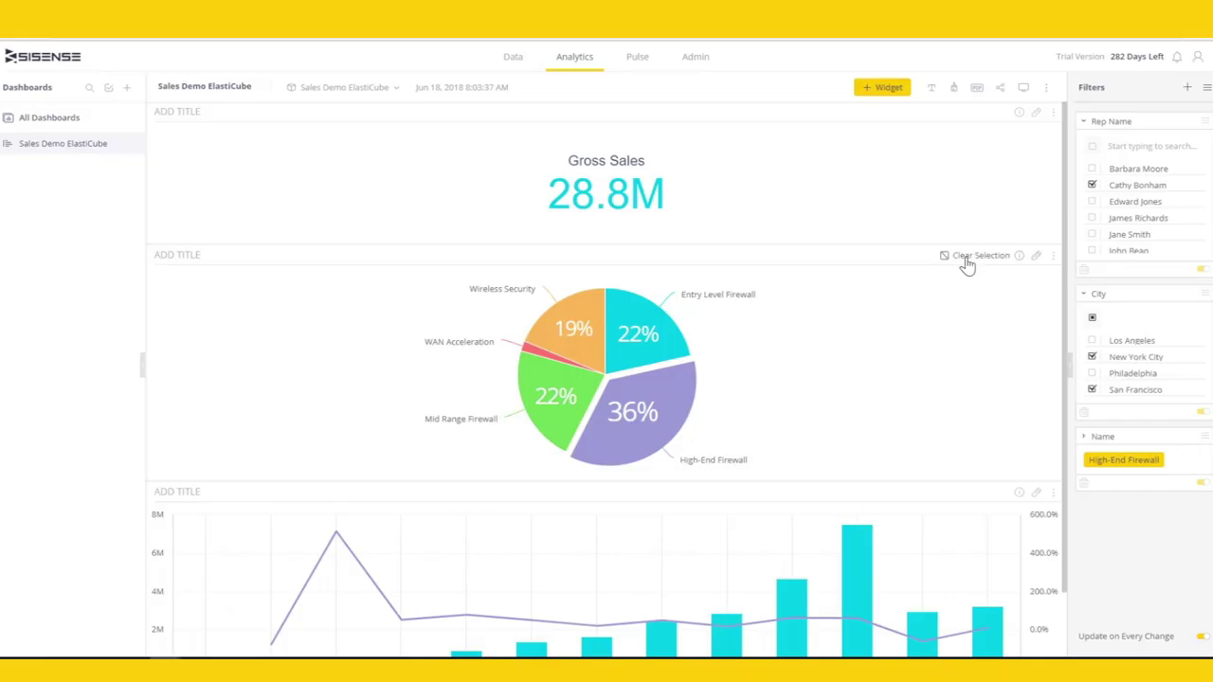
click(969, 260)
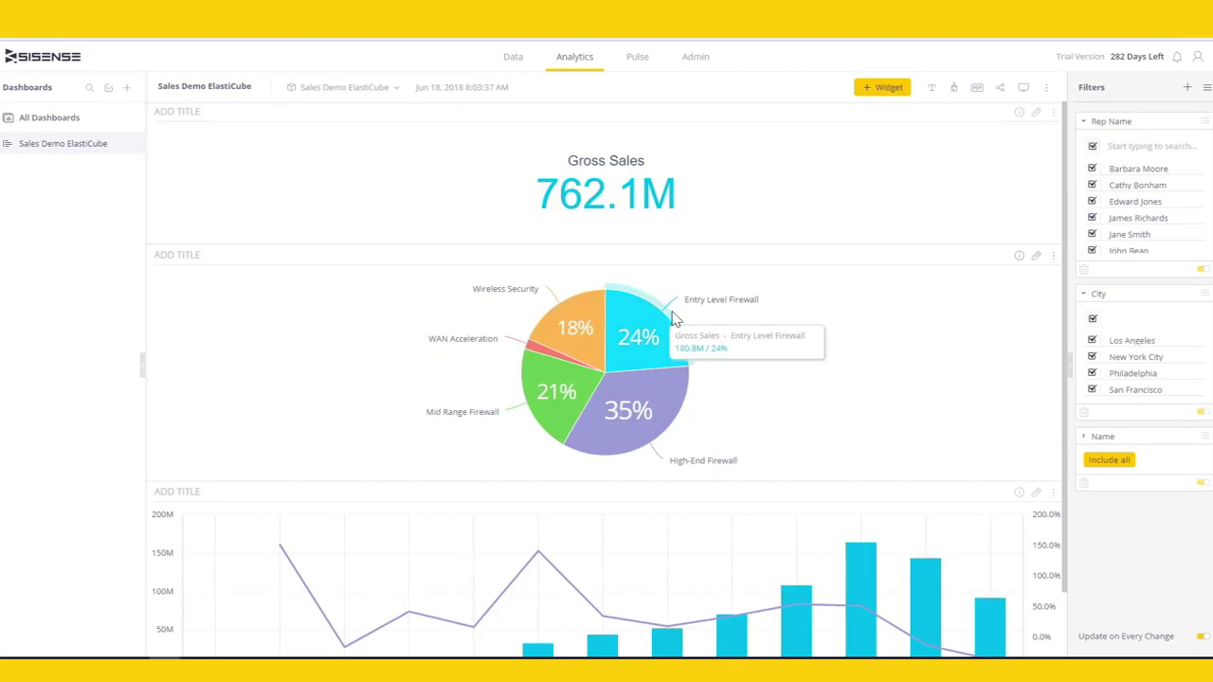
drag(726, 482, 831, 278)
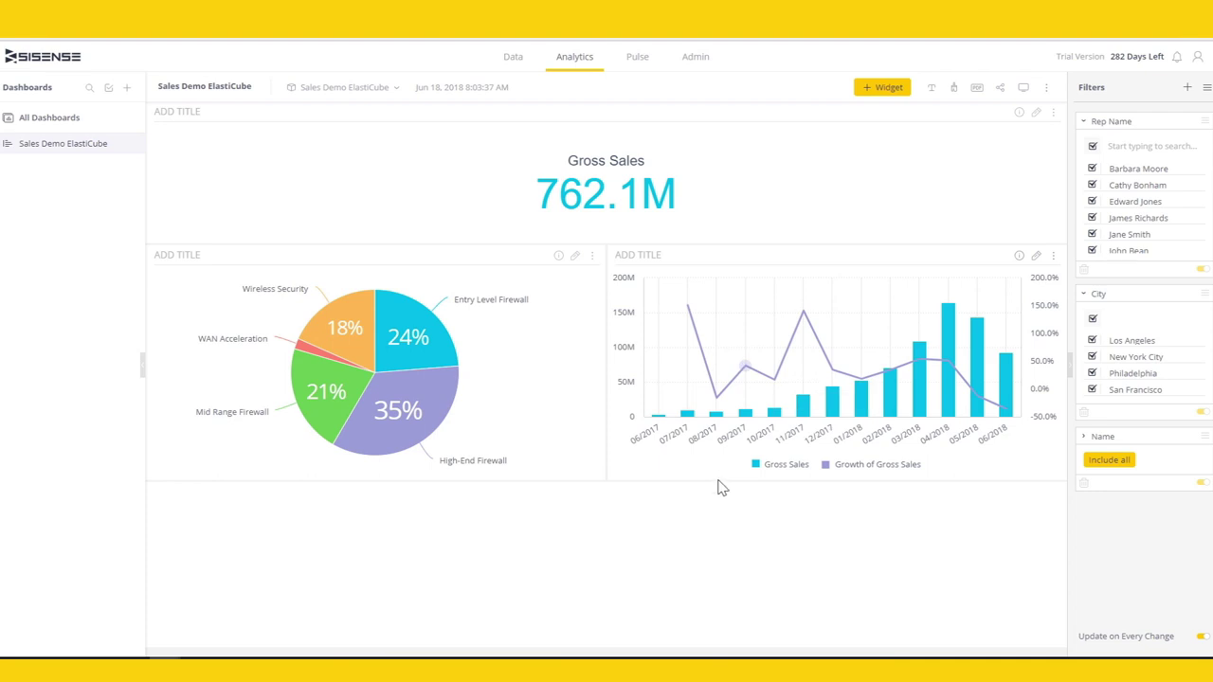
- Shorten the chart row and move the date range start to Aug 6, 2017
drag(716, 482, 716, 453)
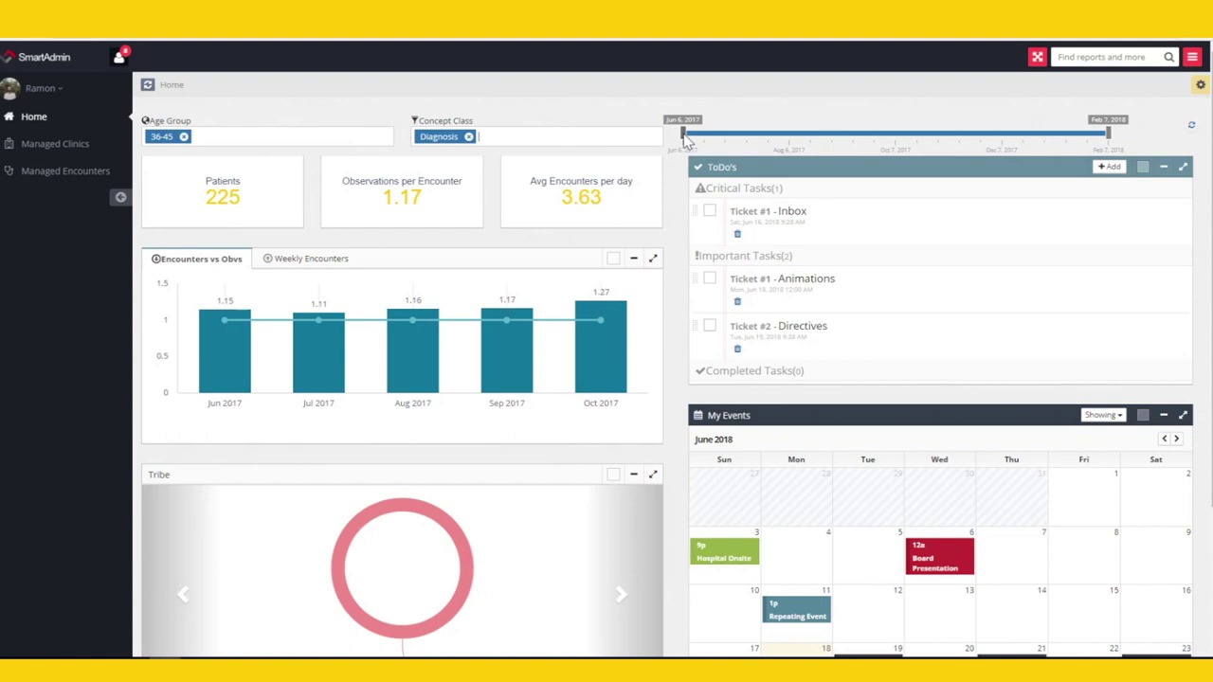
drag(712, 138, 789, 140)
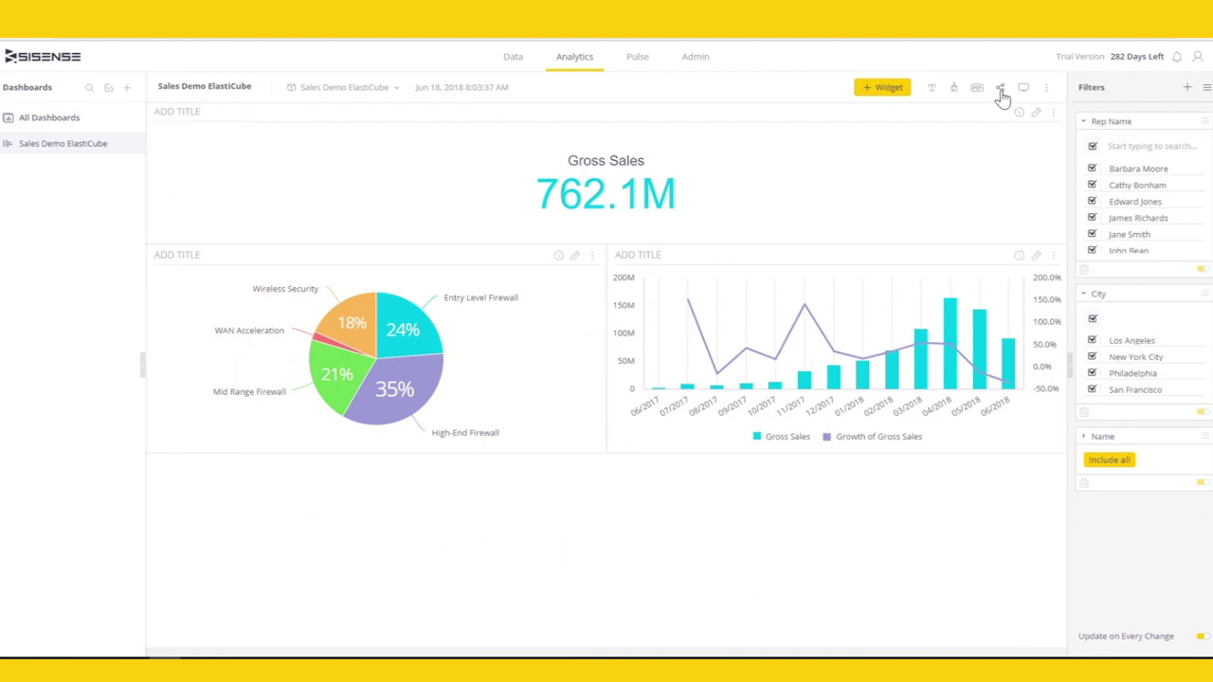
- Share the dashboard with the suggested user, keep the daily email report schedule, and save
click(1000, 88)
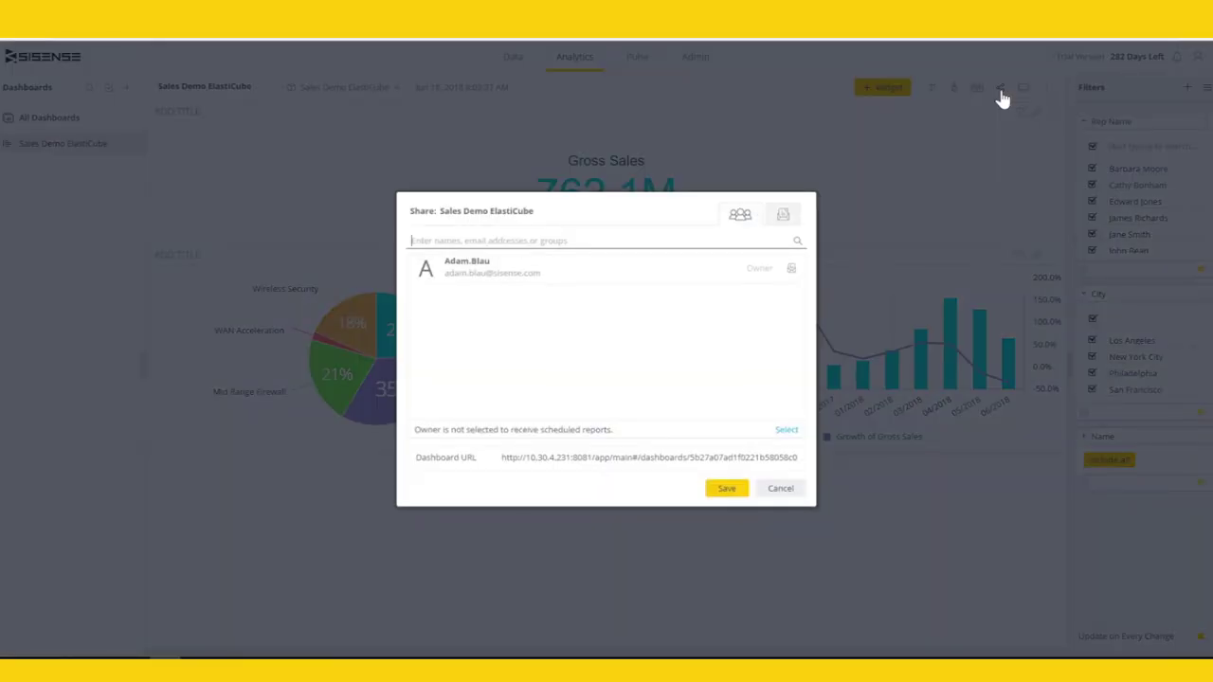
text(nata)
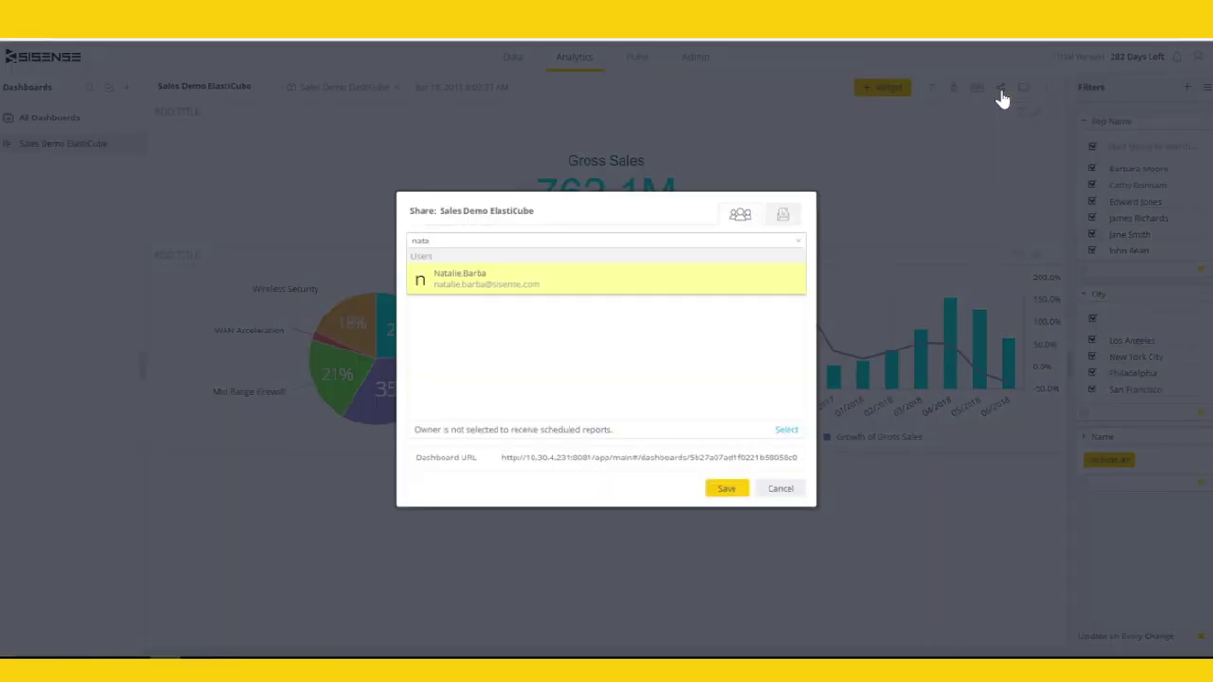
click(576, 287)
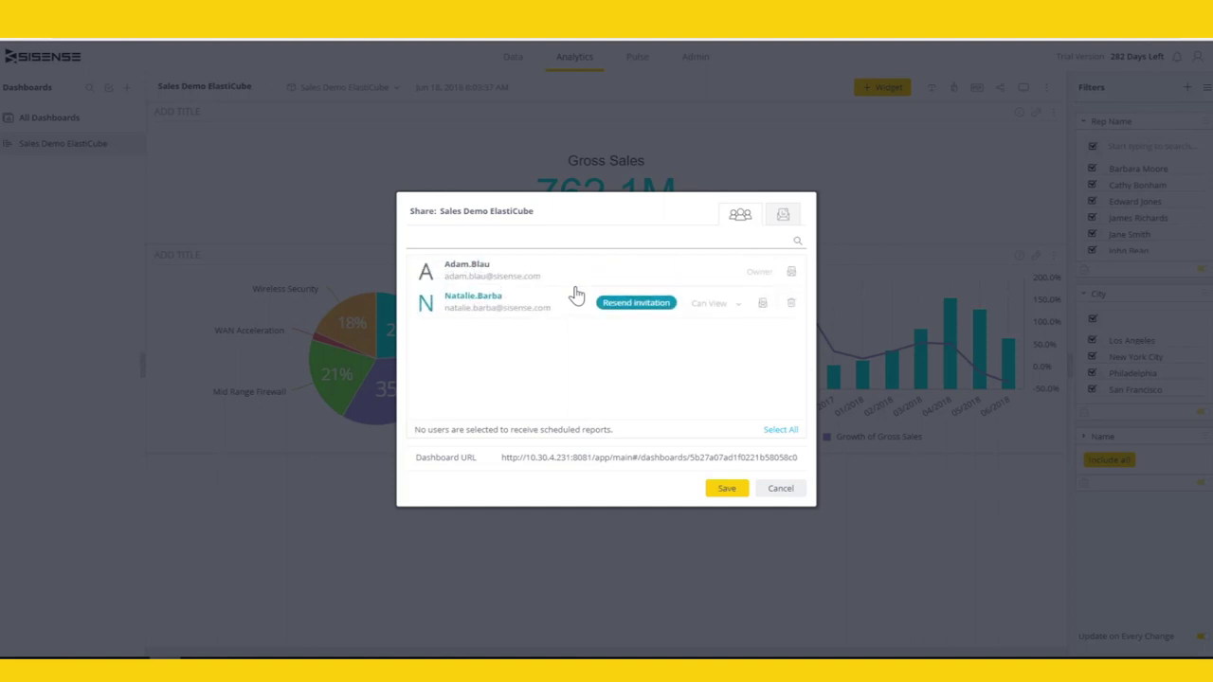
click(787, 217)
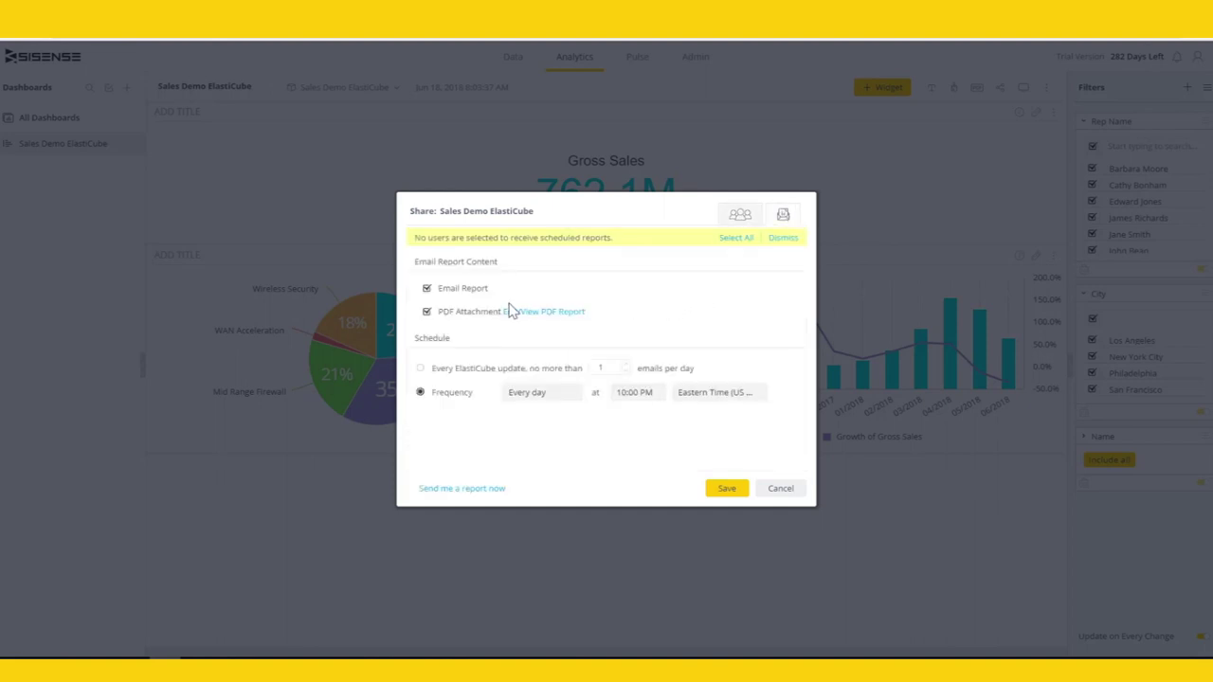
click(559, 400)
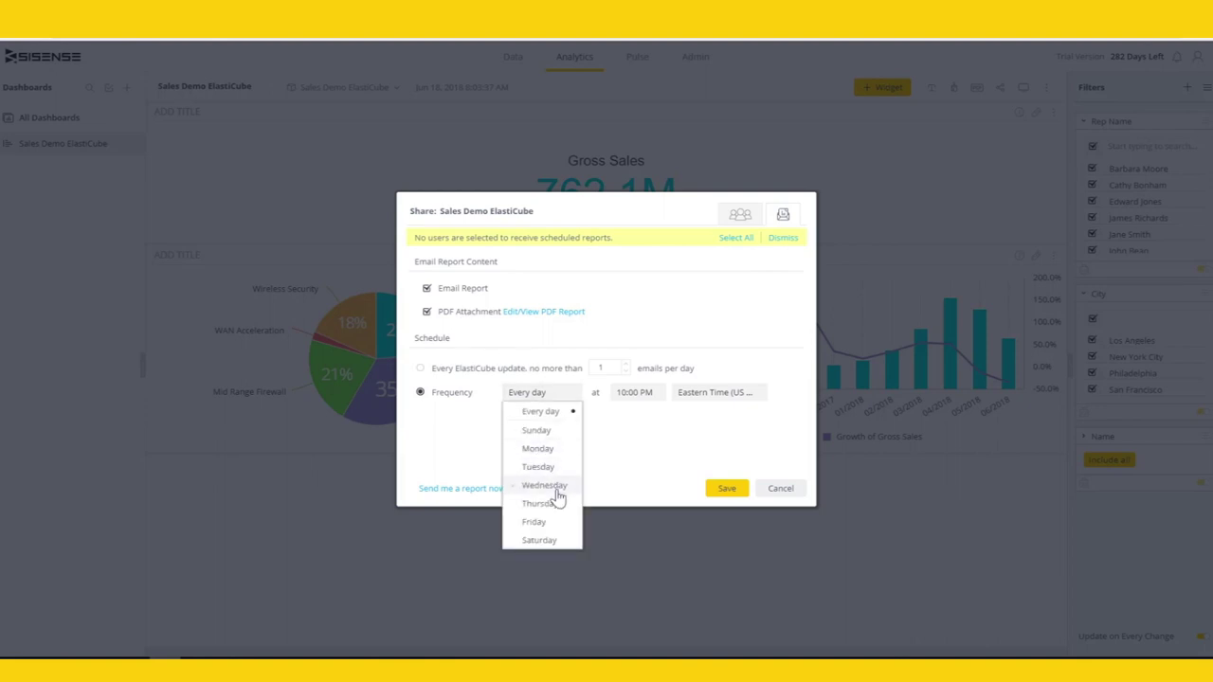
click(706, 440)
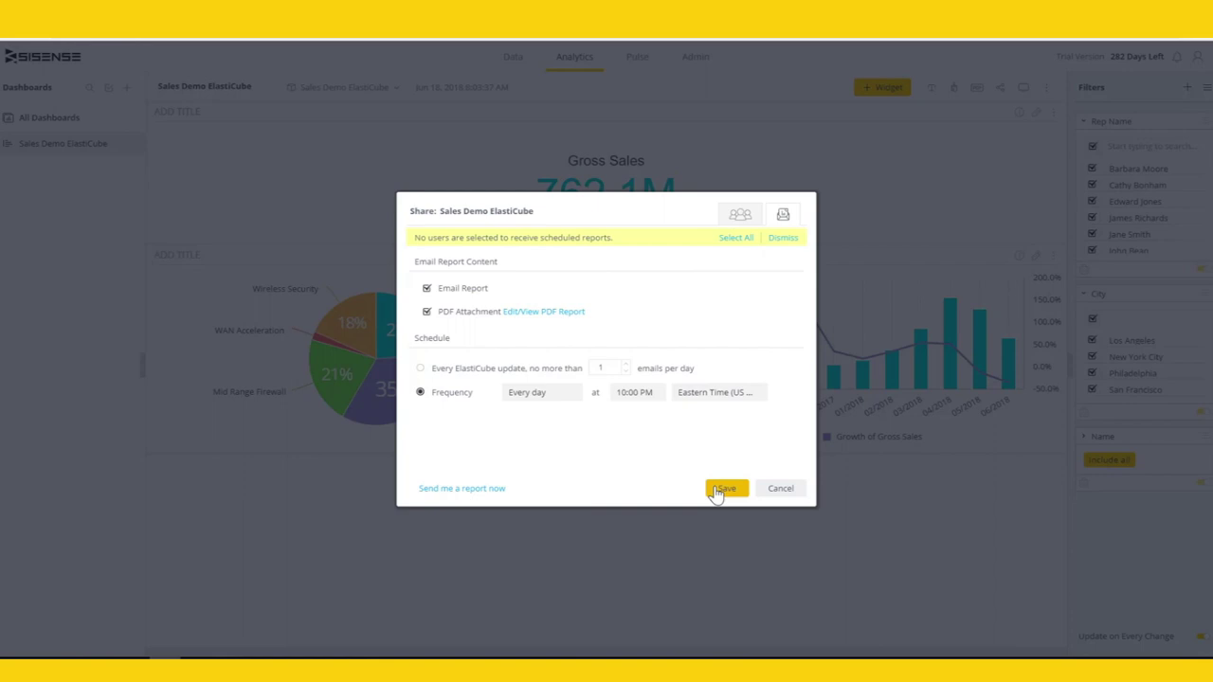
click(723, 489)
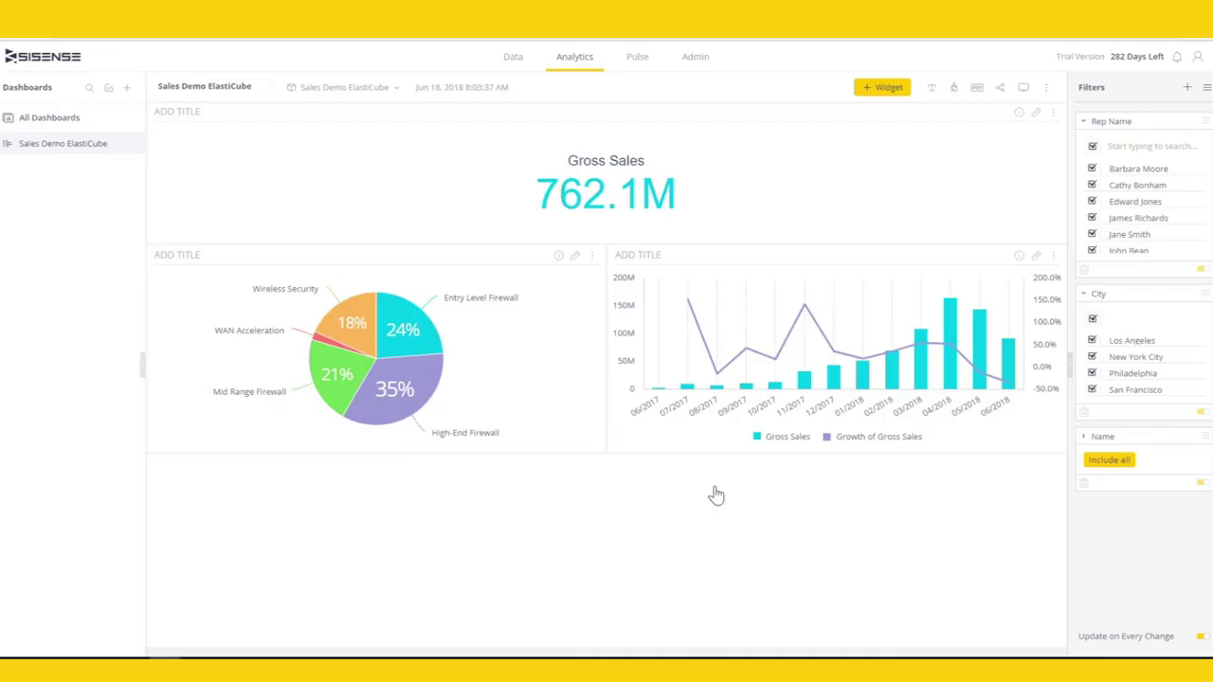
- Go to the Admin section to reach the Data page of ElastiCubes
click(699, 62)
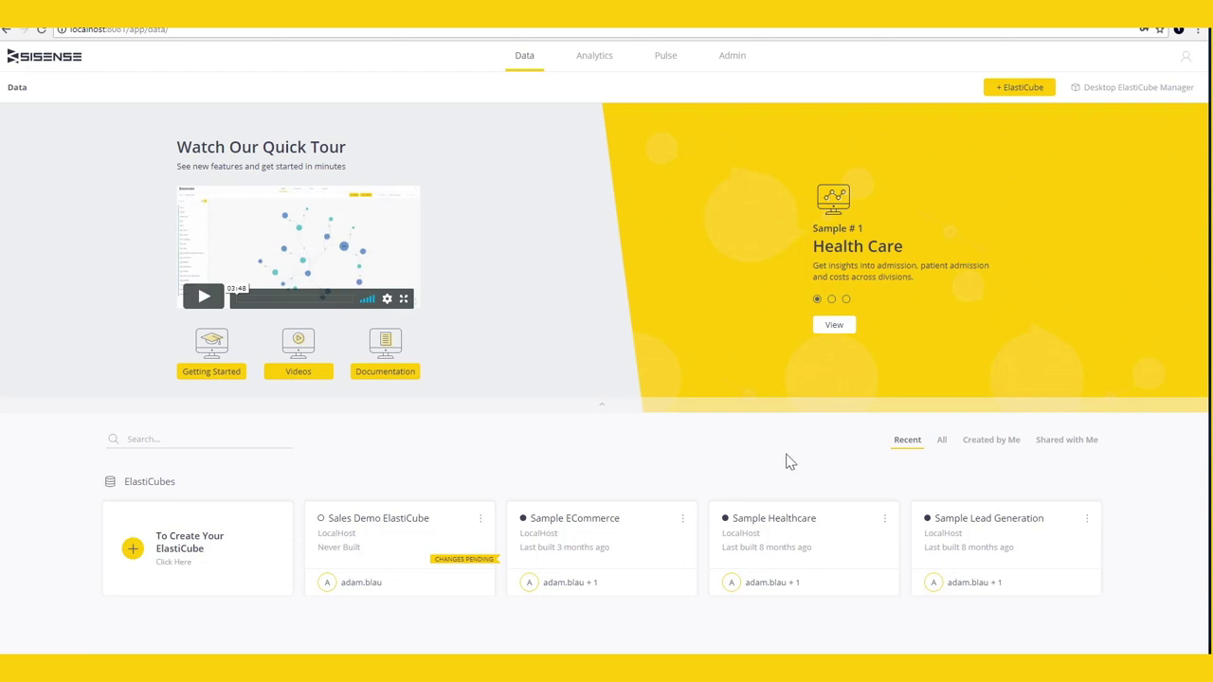
- Browse the All, Created by Me and Shared with Me ElastiCube lists and Sample ECommerce actions
click(939, 448)
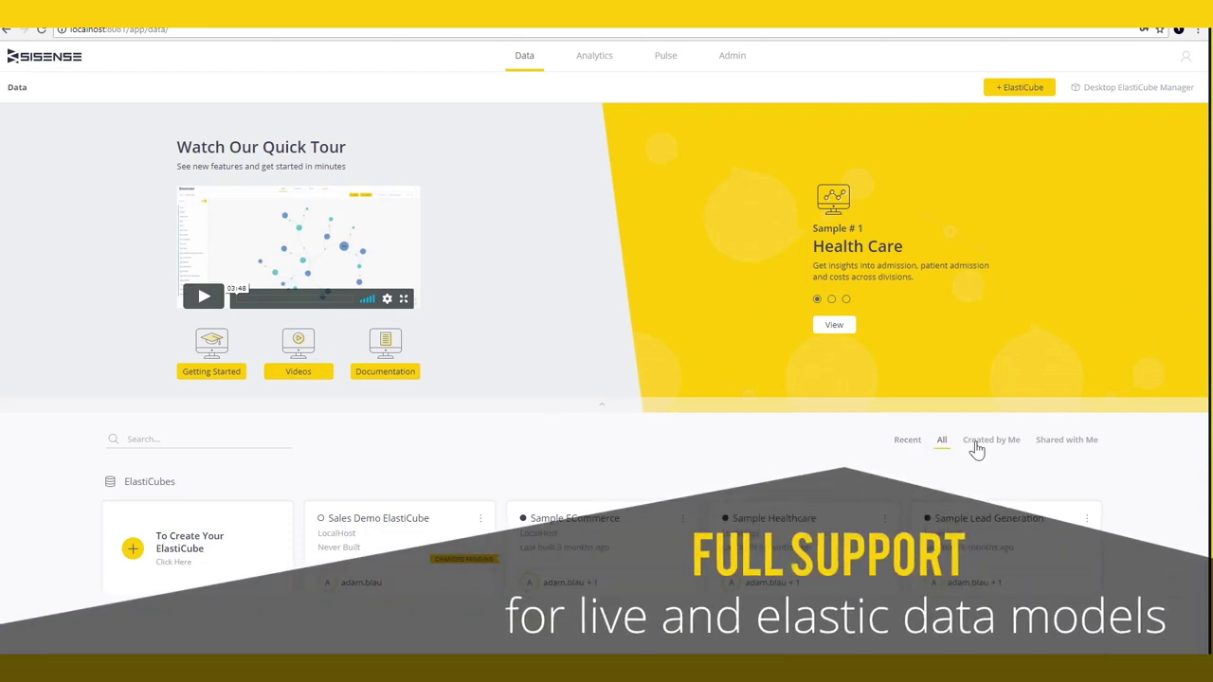
click(975, 446)
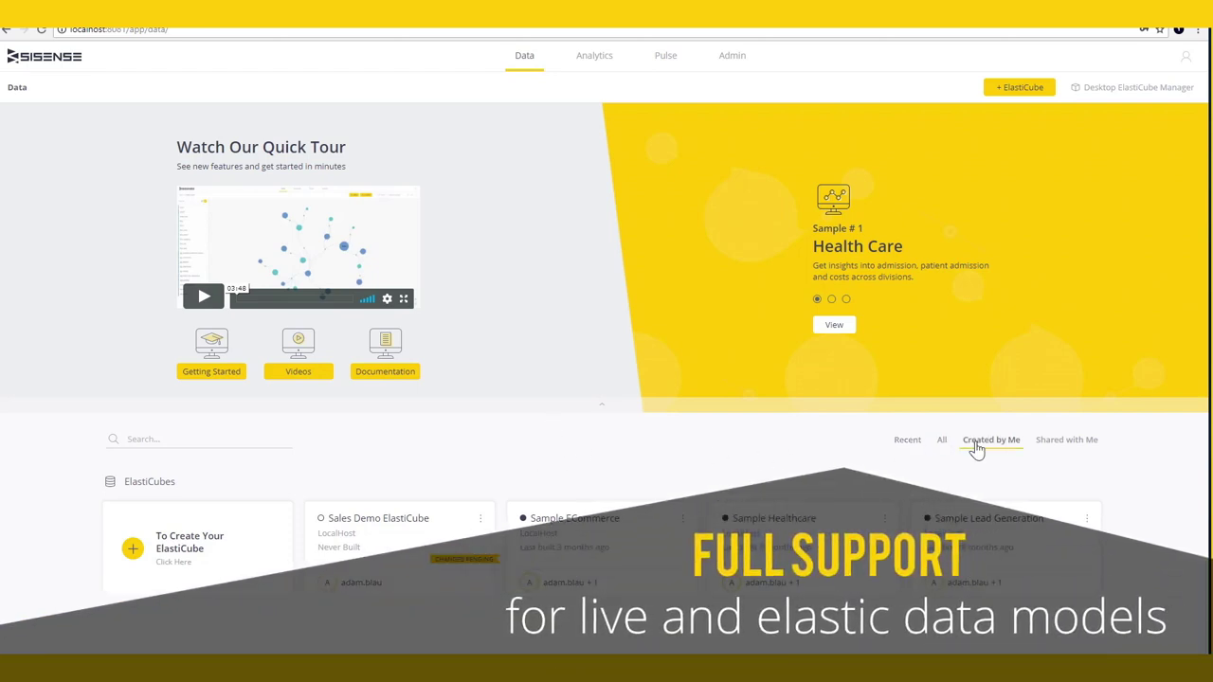
click(1065, 450)
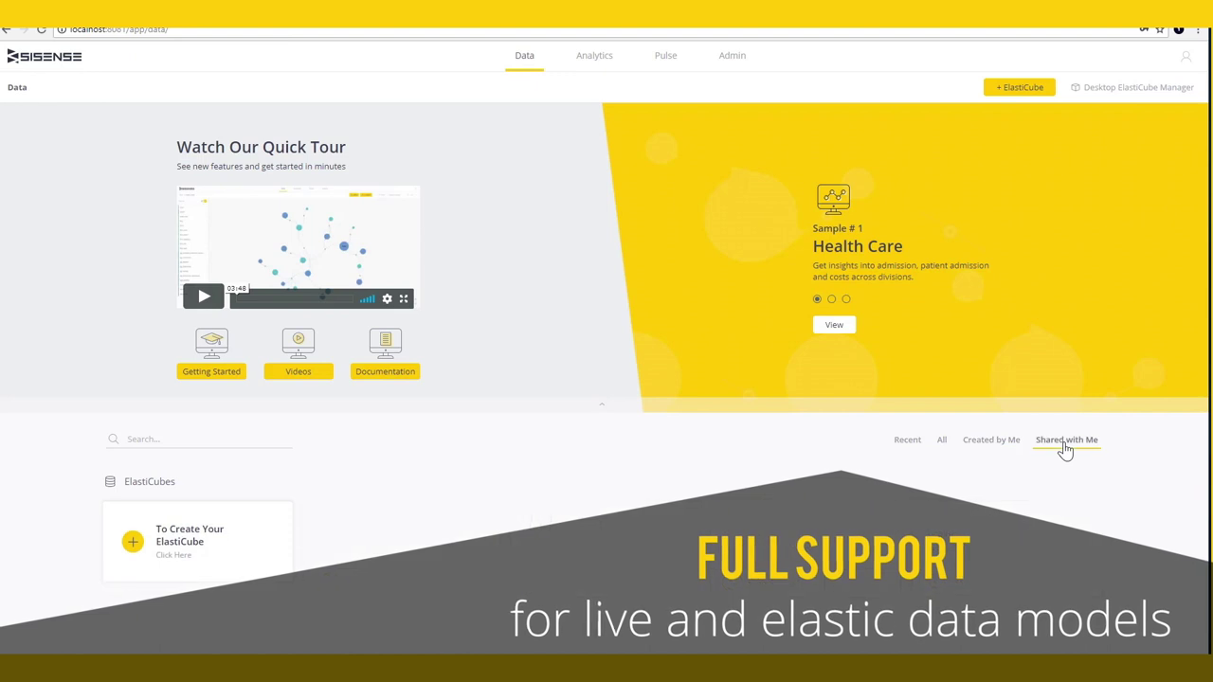
click(940, 444)
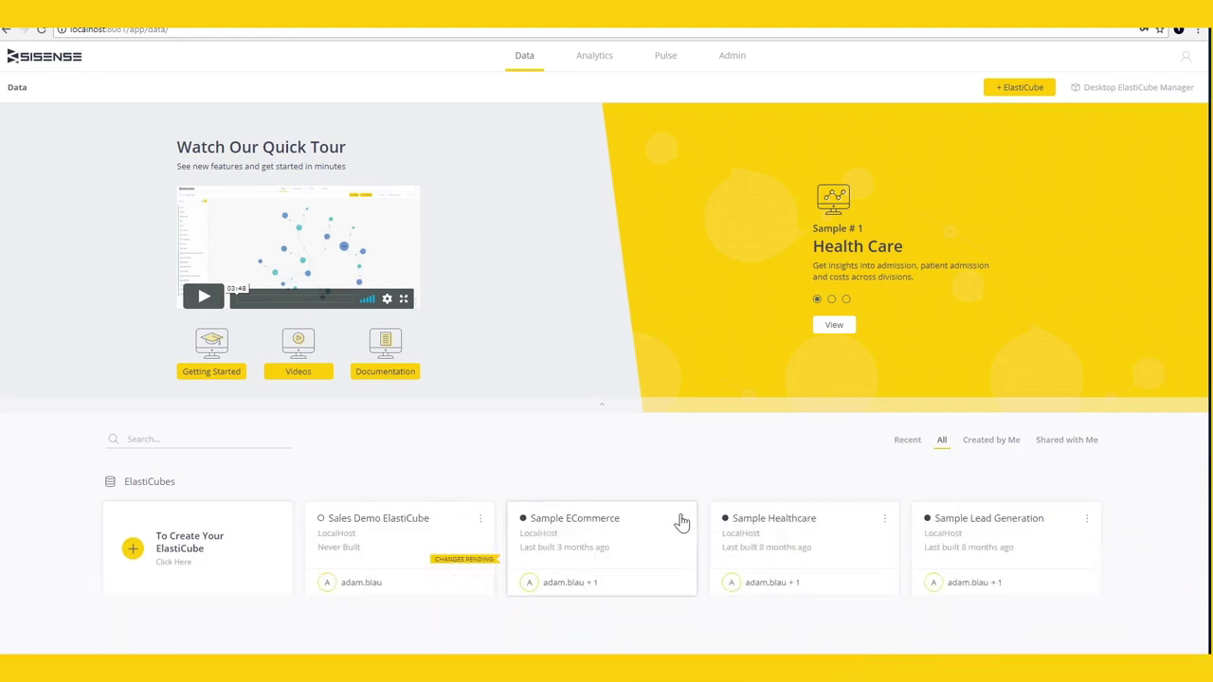
click(681, 519)
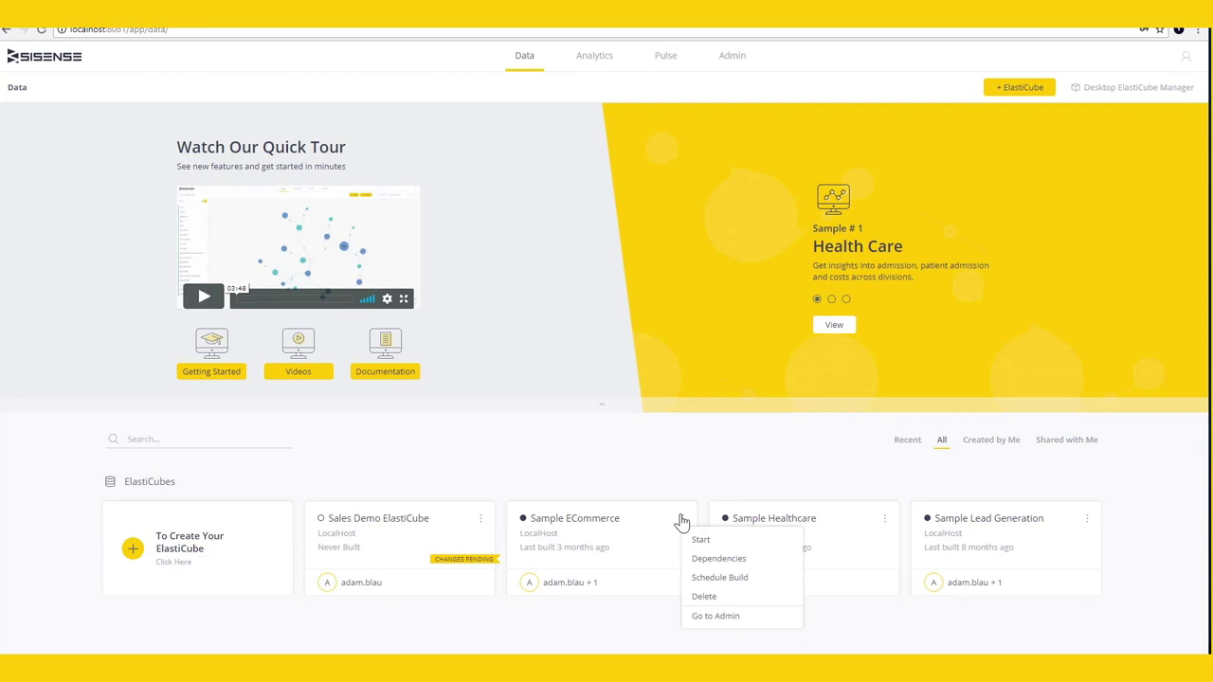
click(687, 484)
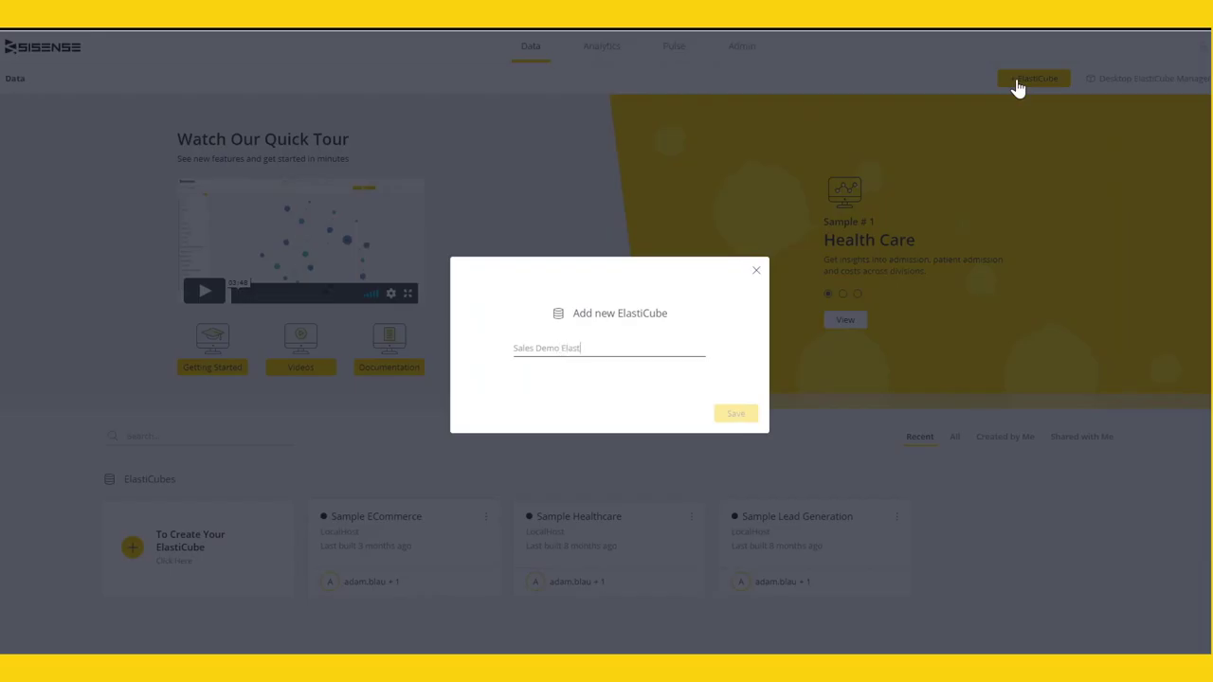
- Name the new cube 'Sales Demo ElastiCube' and start adding data to it
text(Cube)
key(Return)
click(988, 84)
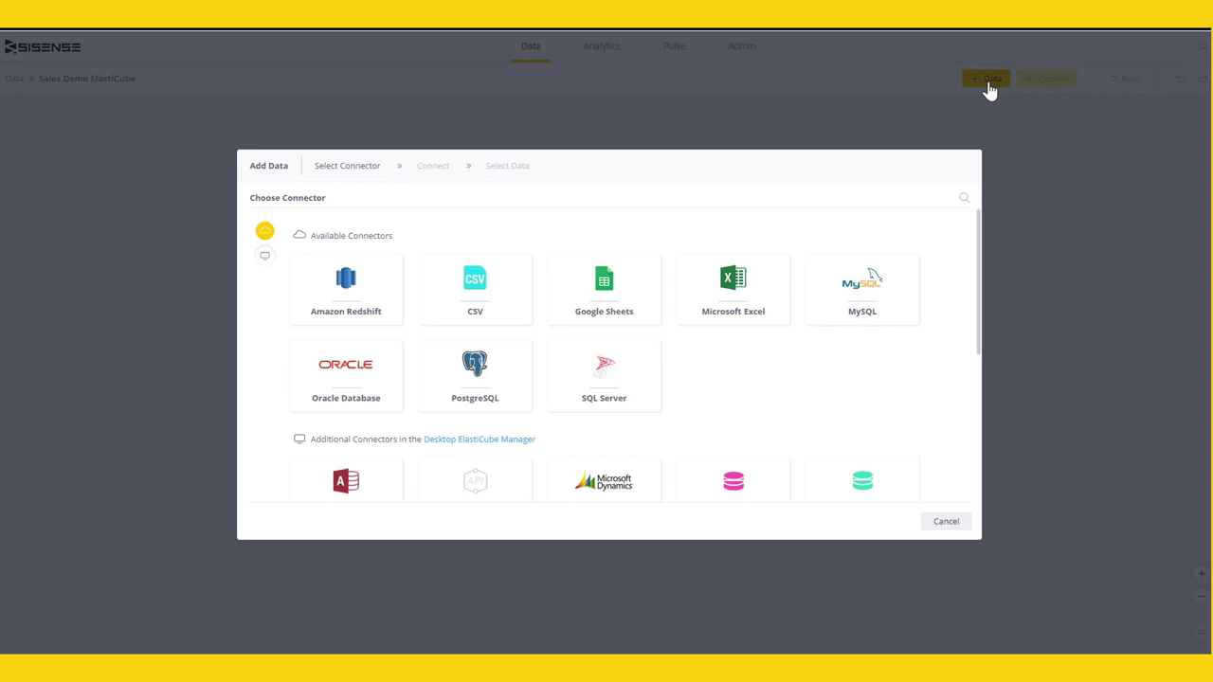
- Connect to SQL Server with the database login user name and password
click(618, 377)
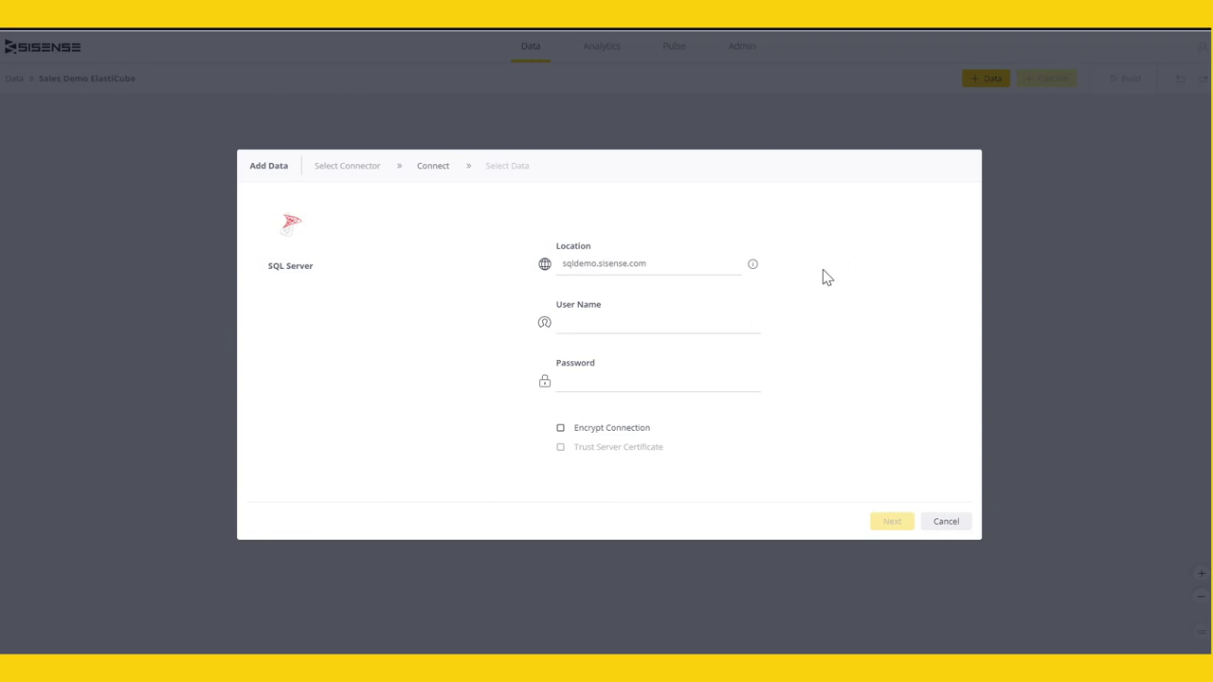
click(712, 330)
text(demoscript)
key(Tab)
text(demoscript)
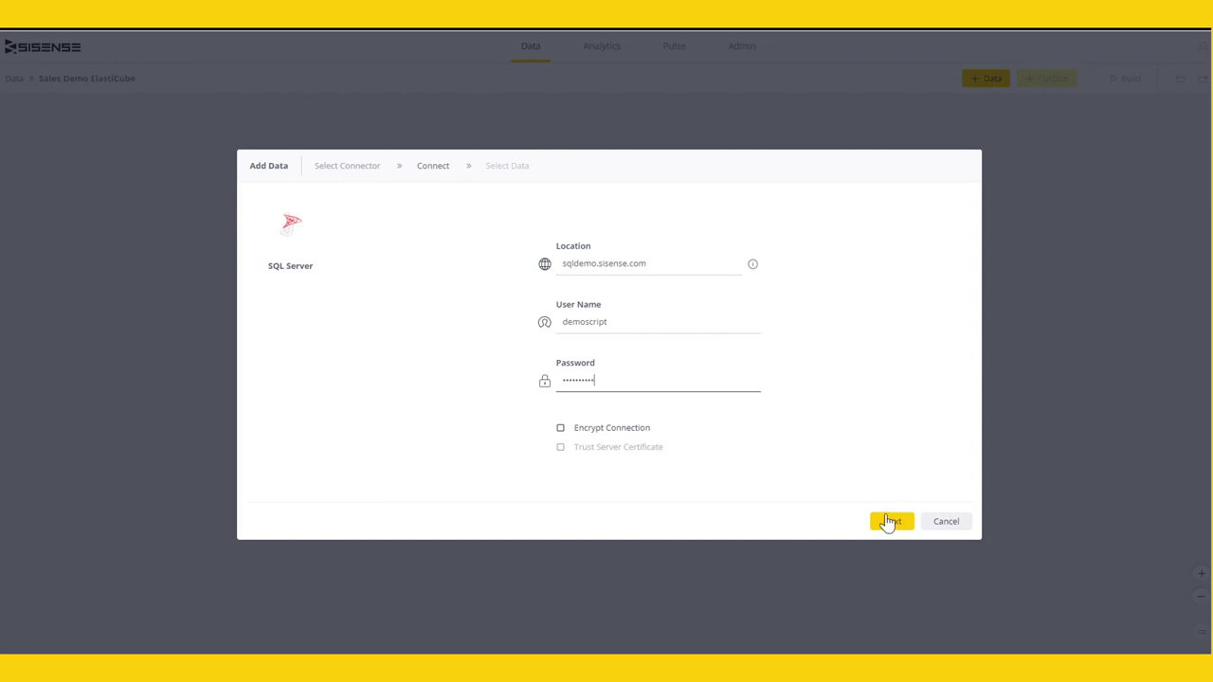
click(892, 524)
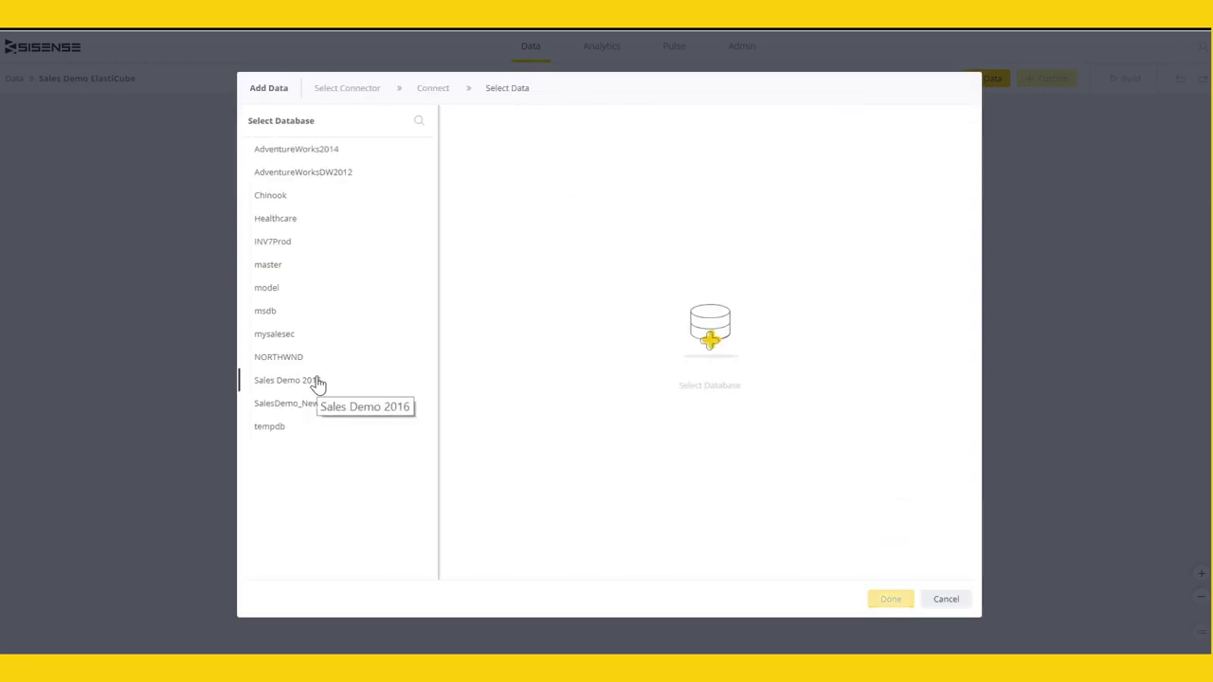
- From SalesDemo_New, add the orderline, Orders and SalesEmp tables after previewing SalesEmp
click(317, 406)
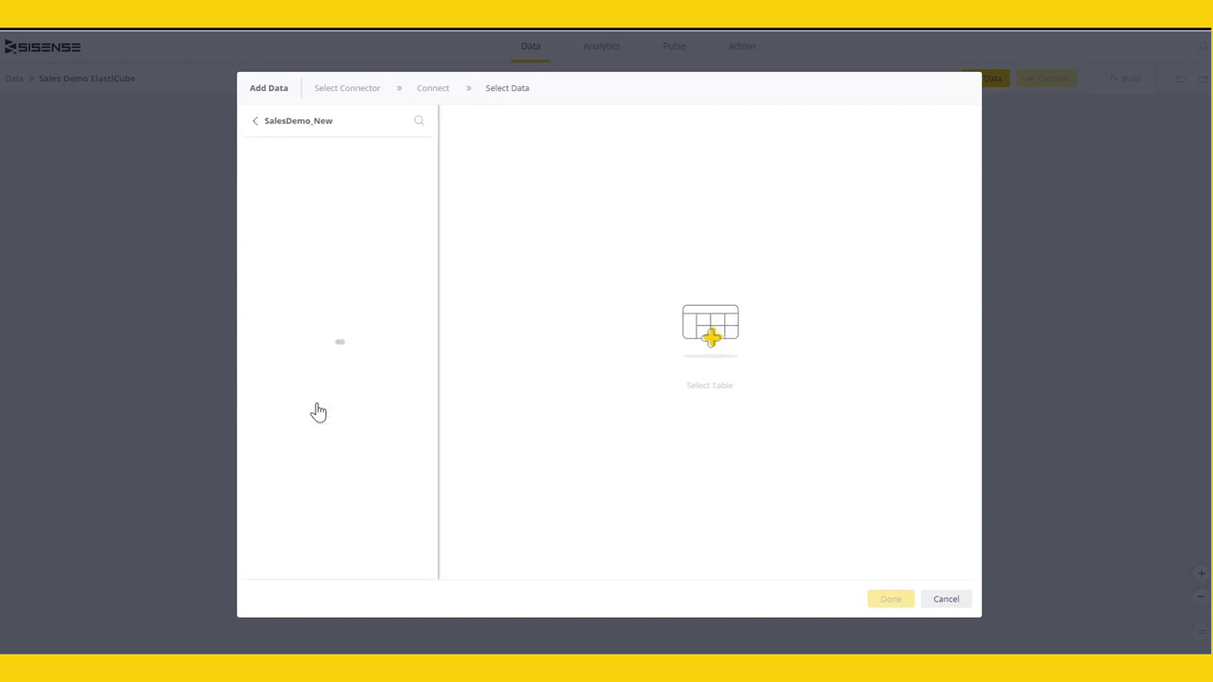
click(252, 172)
click(252, 219)
click(252, 266)
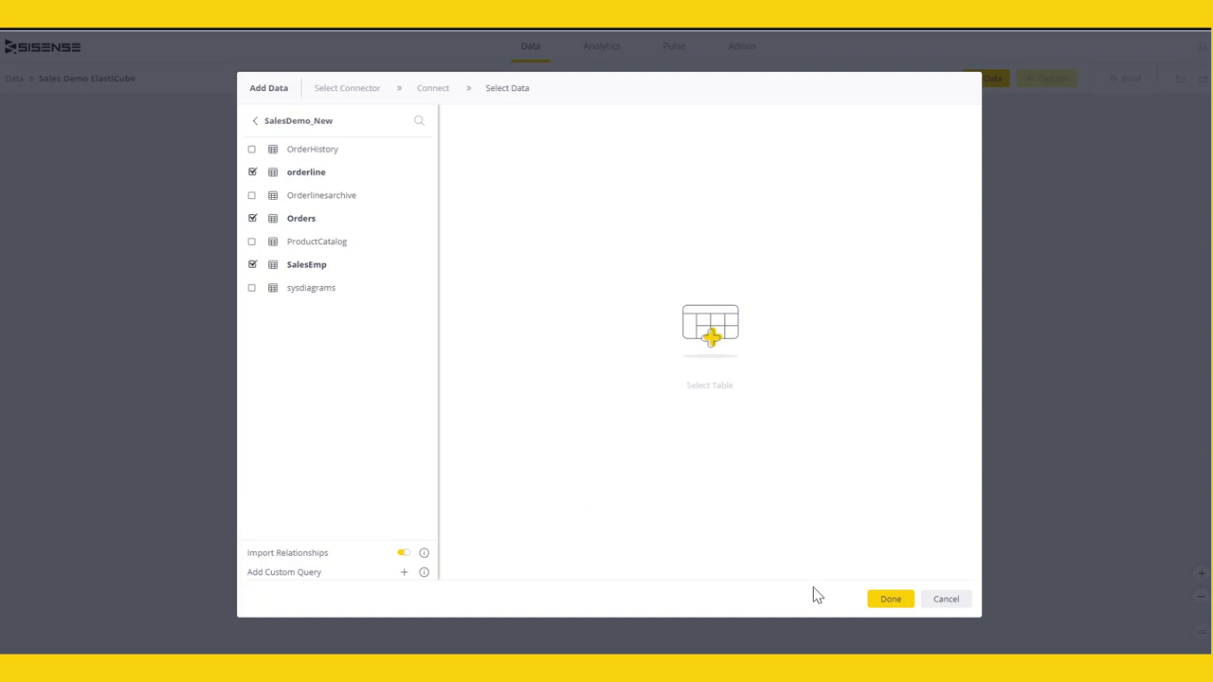
click(421, 267)
scroll(920, 379, right, 5)
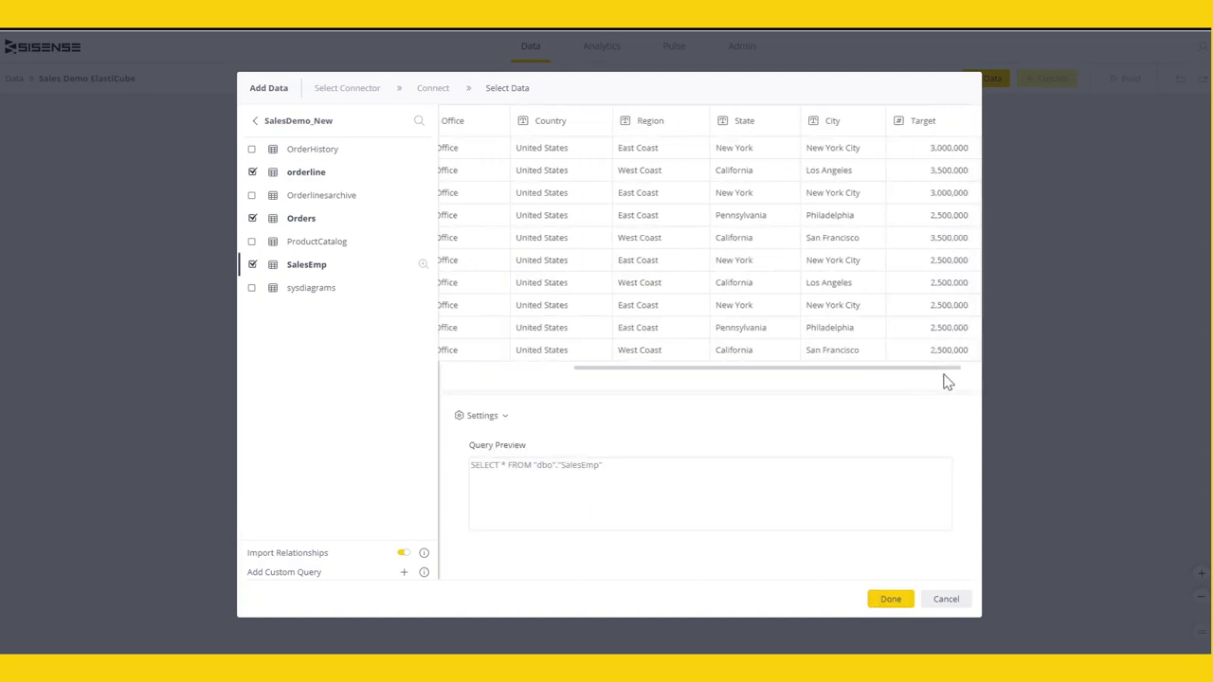
scroll(939, 380, left, 5)
click(891, 600)
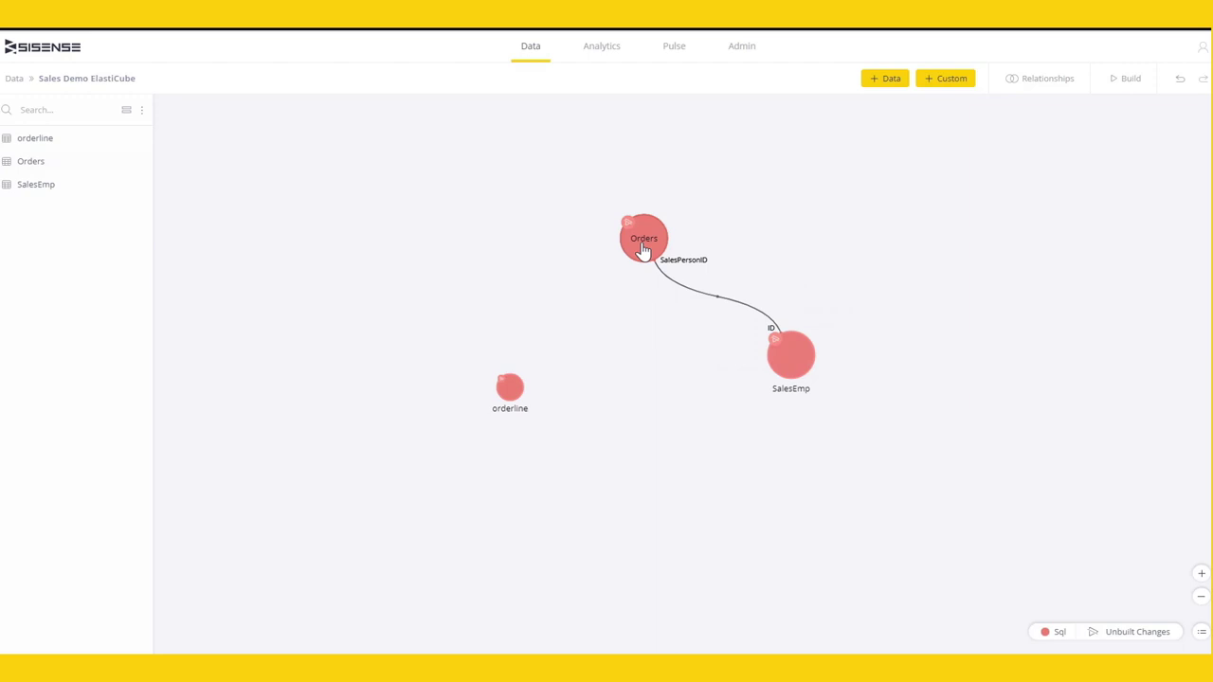
- Expand Orders to list its columns and check SalesPersonID's link to SalesEmp ID
mouse_move(644, 248)
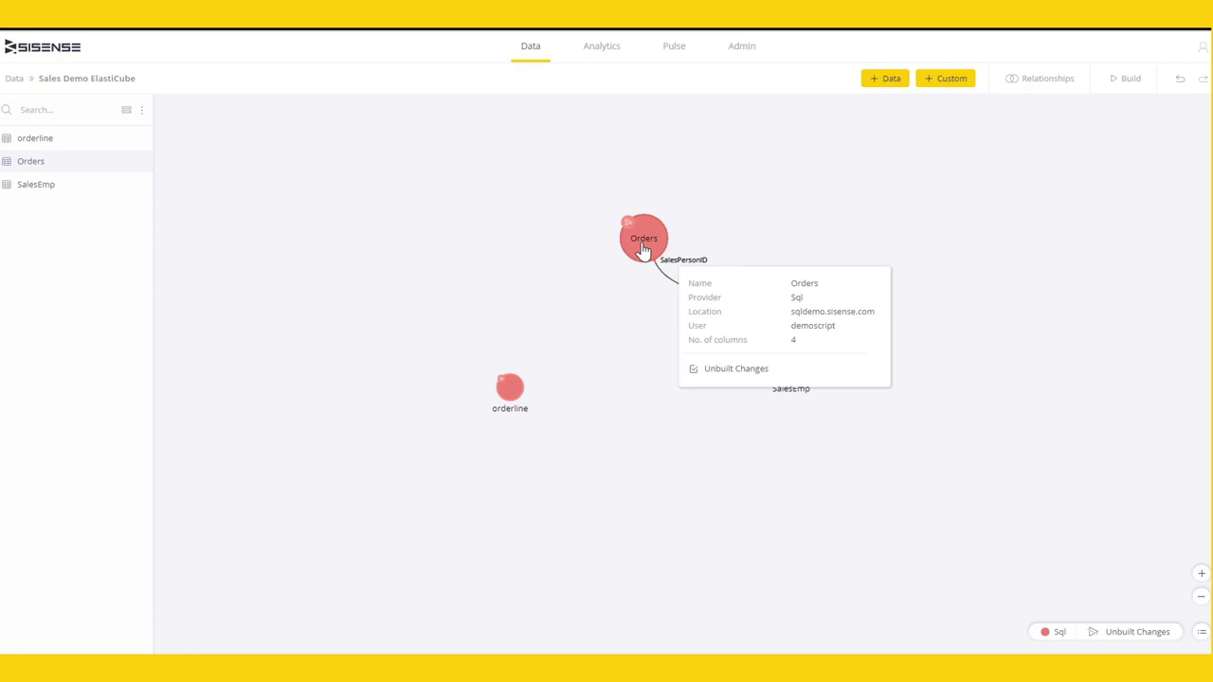
click(643, 246)
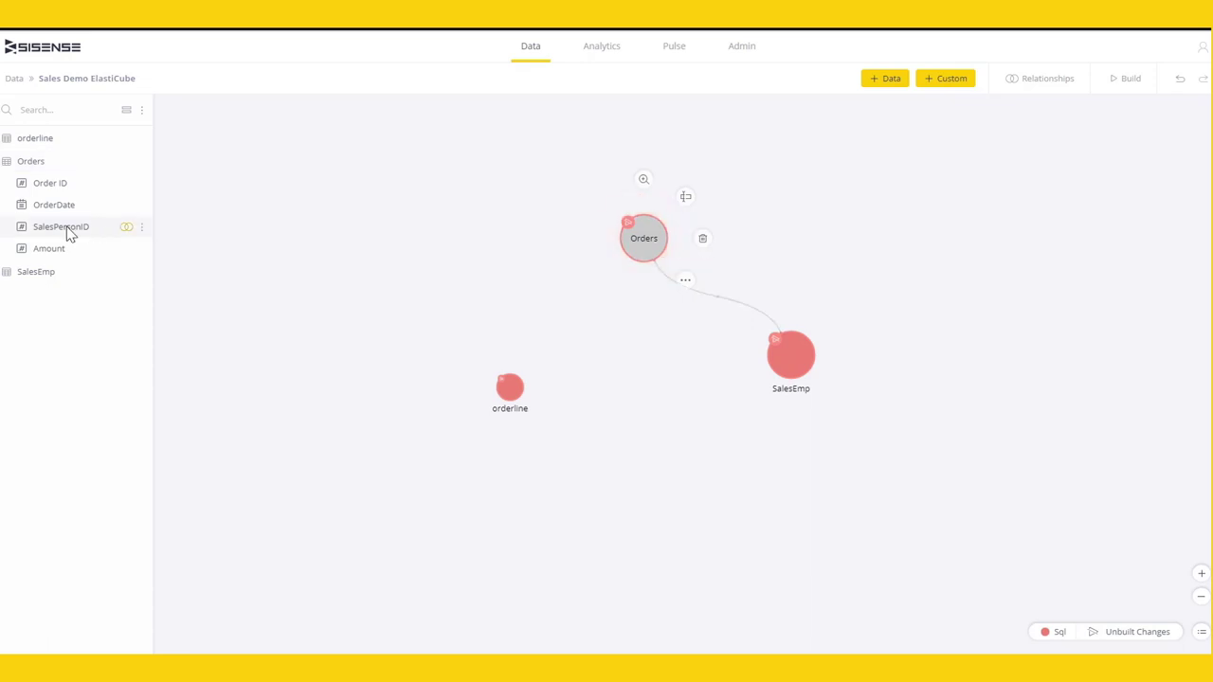
mouse_move(68, 236)
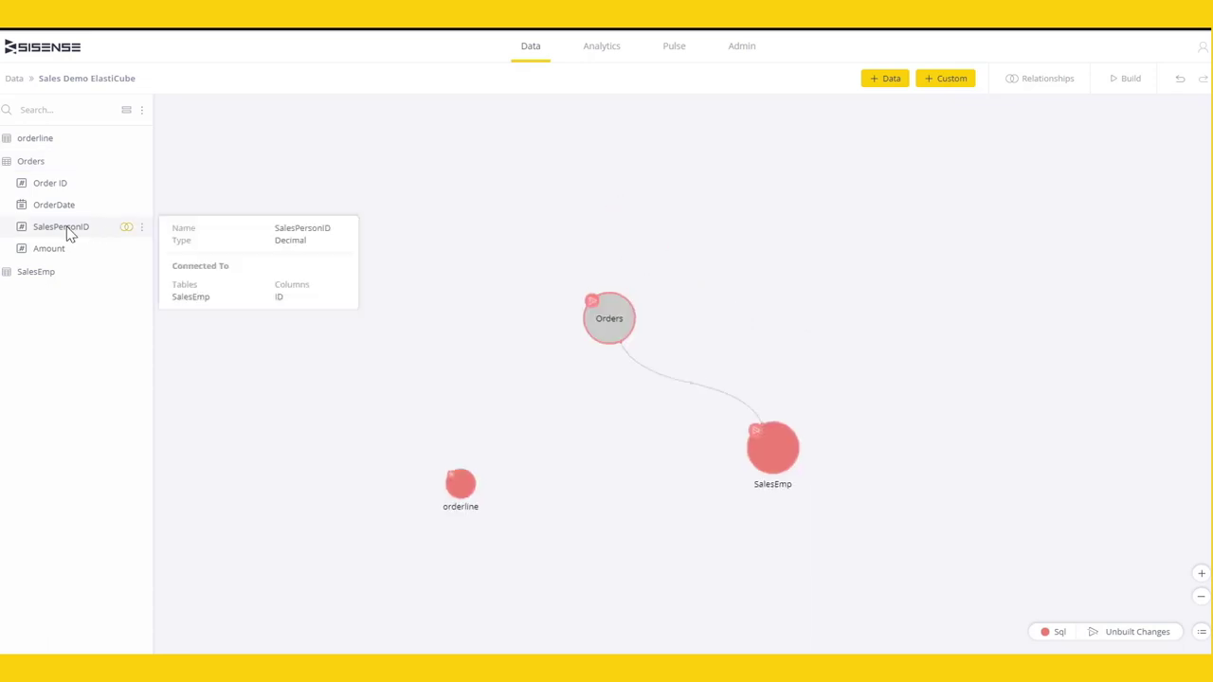
- Link orderline's OrderID to the Order ID column of Orders
click(143, 231)
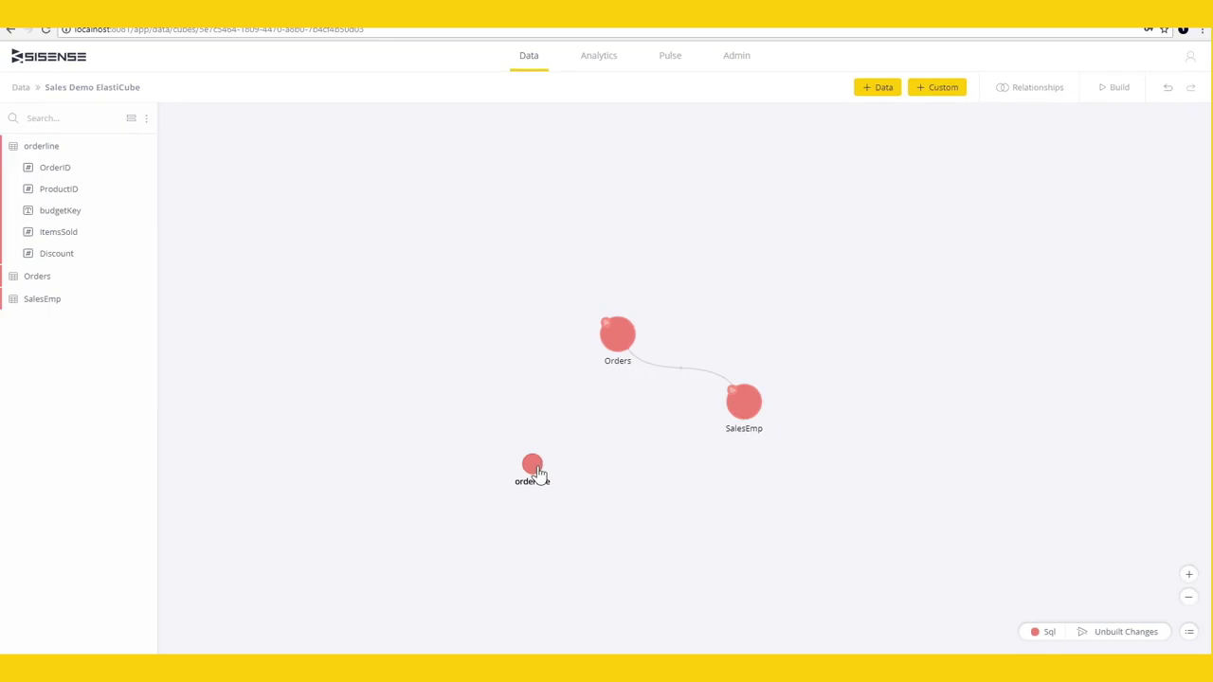
drag(536, 471, 614, 350)
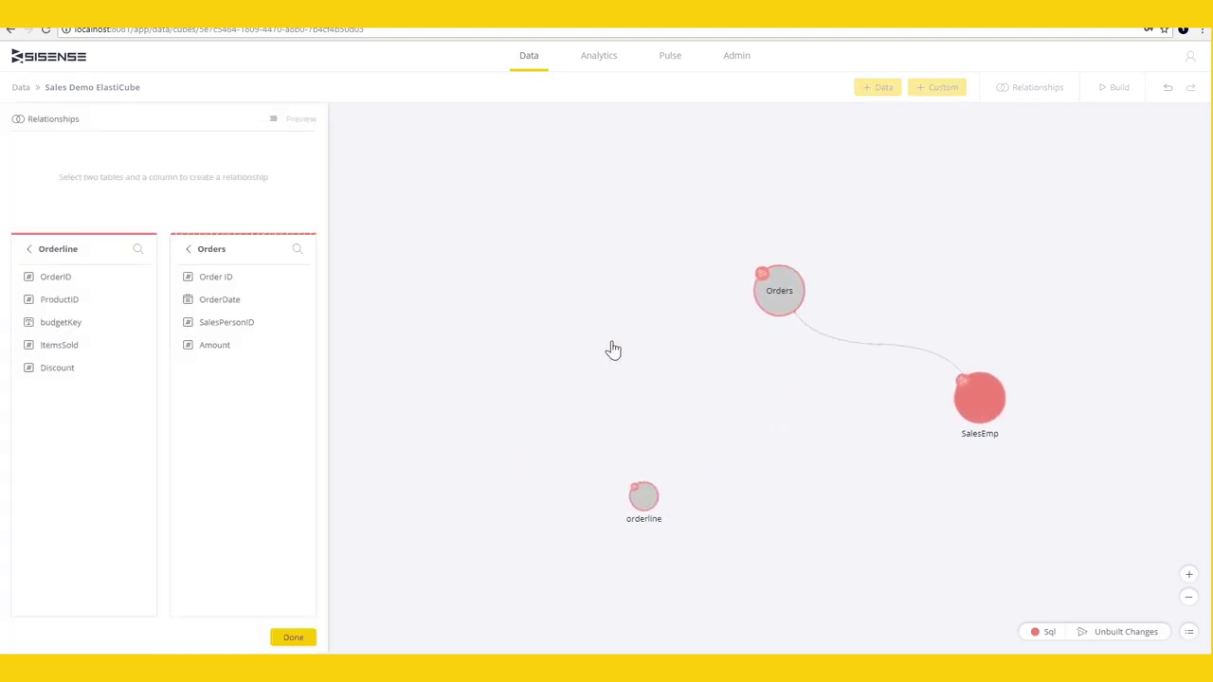
click(70, 279)
click(220, 283)
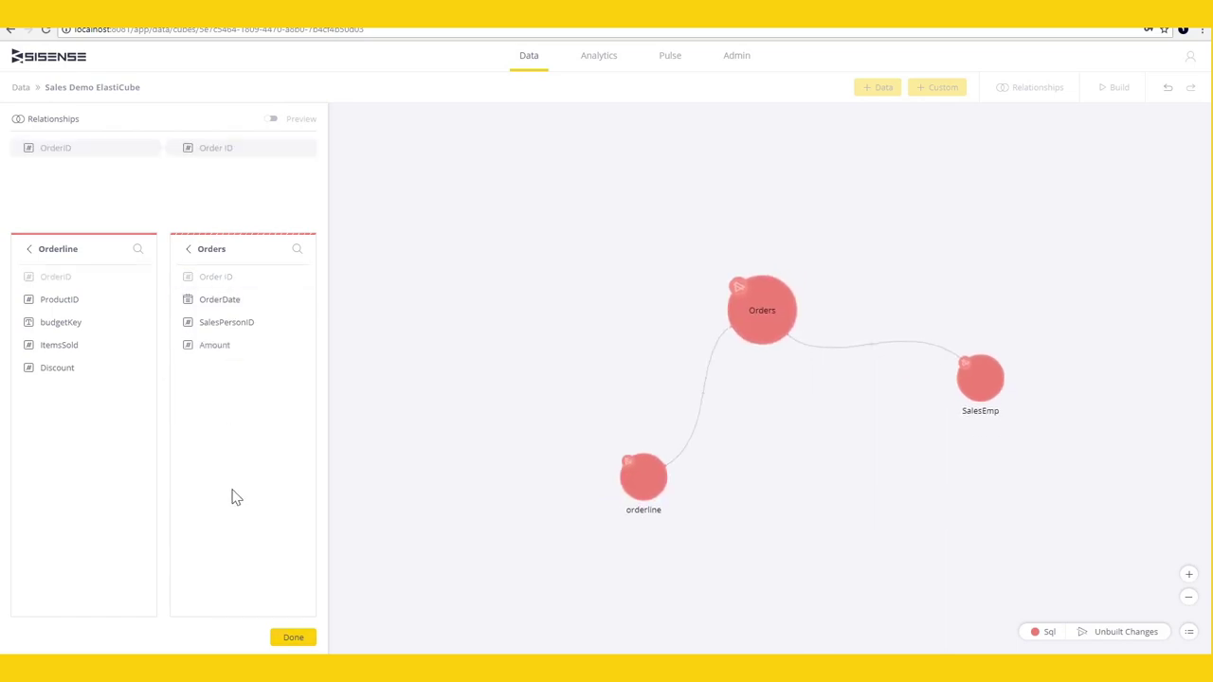
- Add the previewed Marketing budget sheet from Google Sheets, then pick the CSV connector
click(291, 642)
click(889, 87)
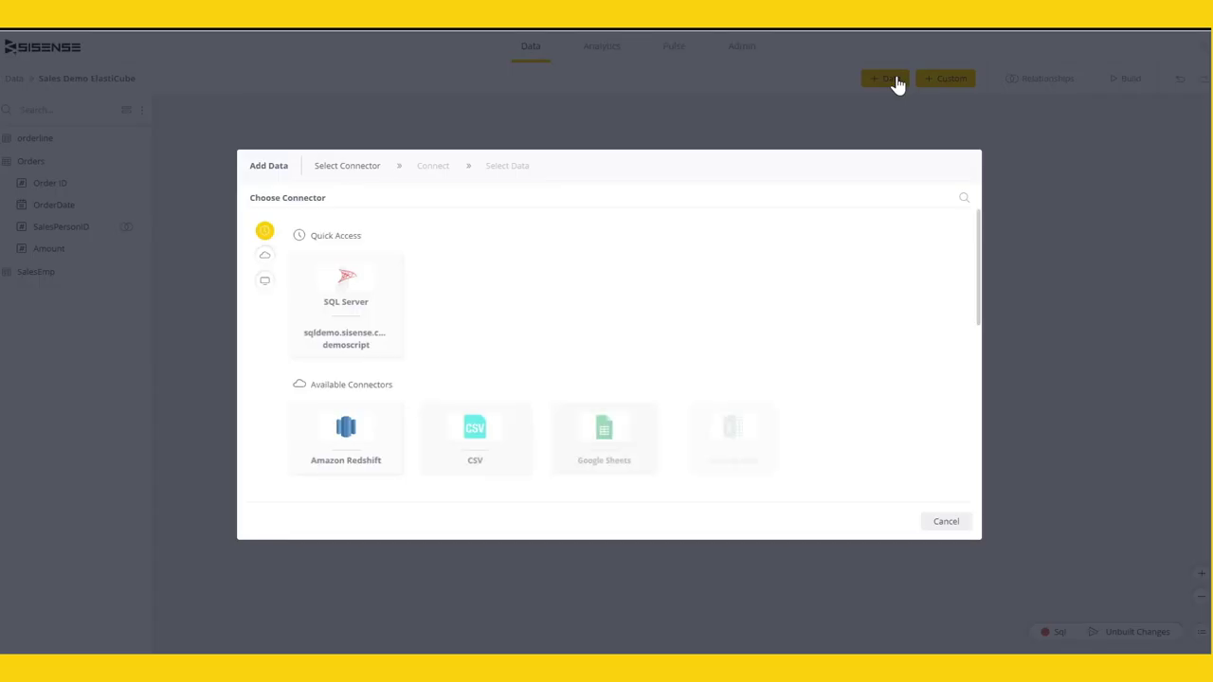
click(612, 433)
click(319, 398)
click(253, 152)
click(423, 152)
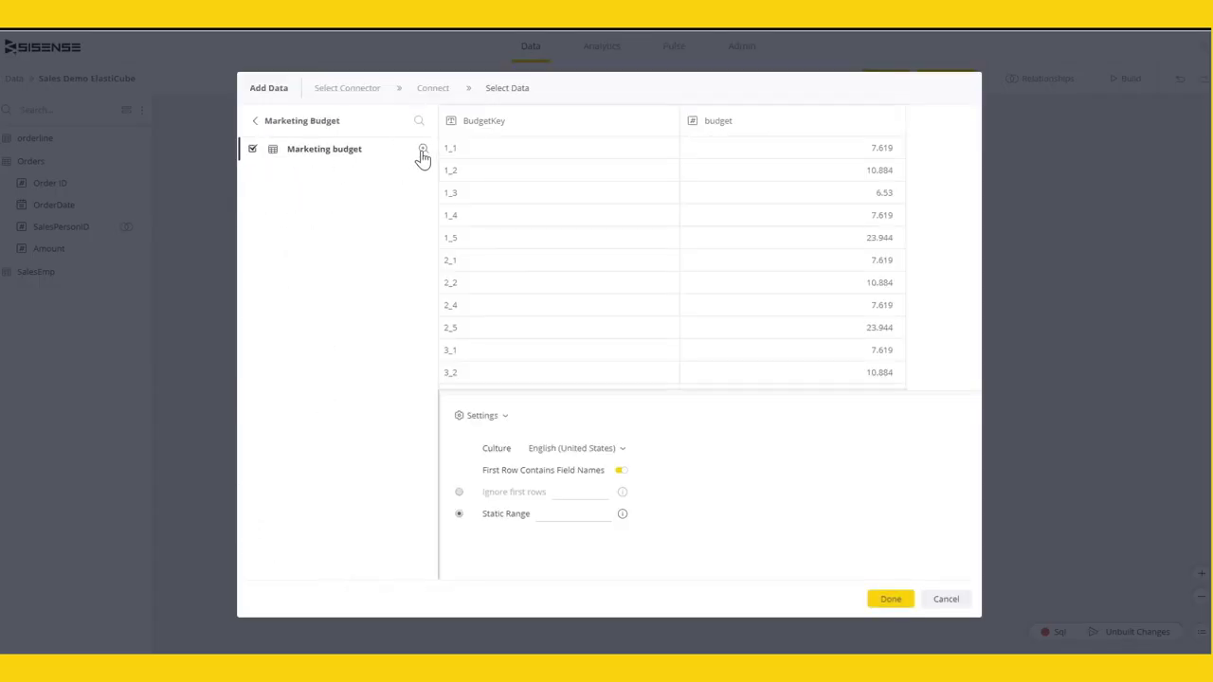
click(891, 600)
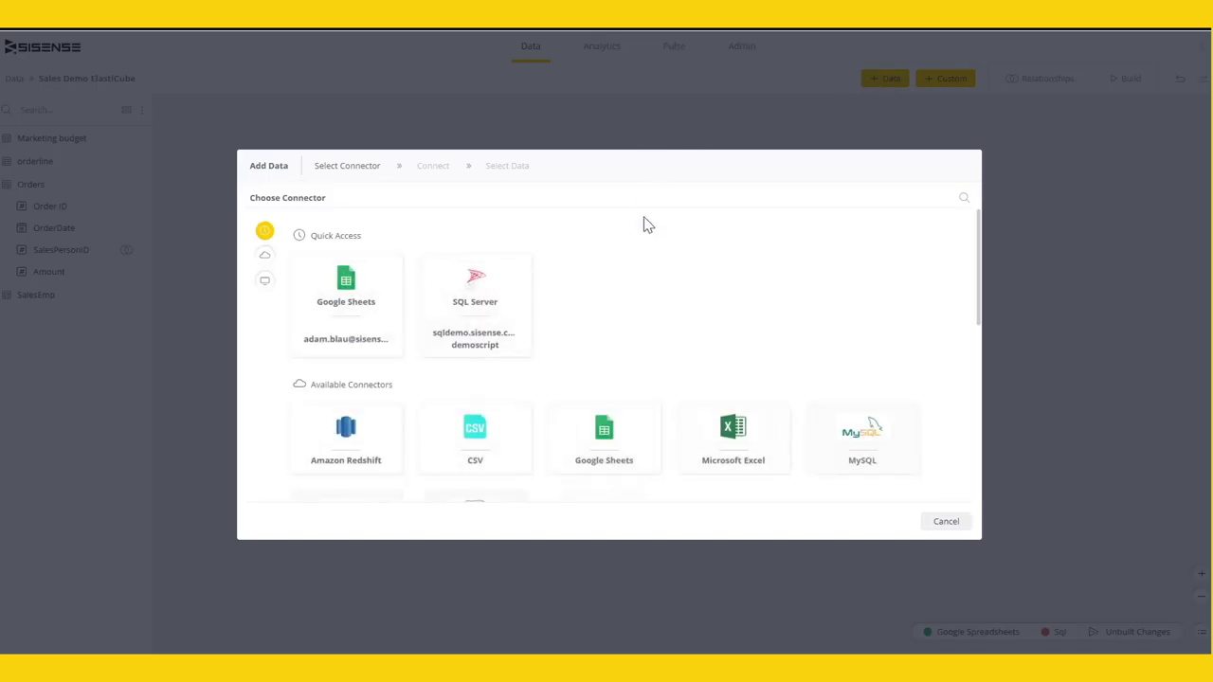
scroll(606, 341, down, 1)
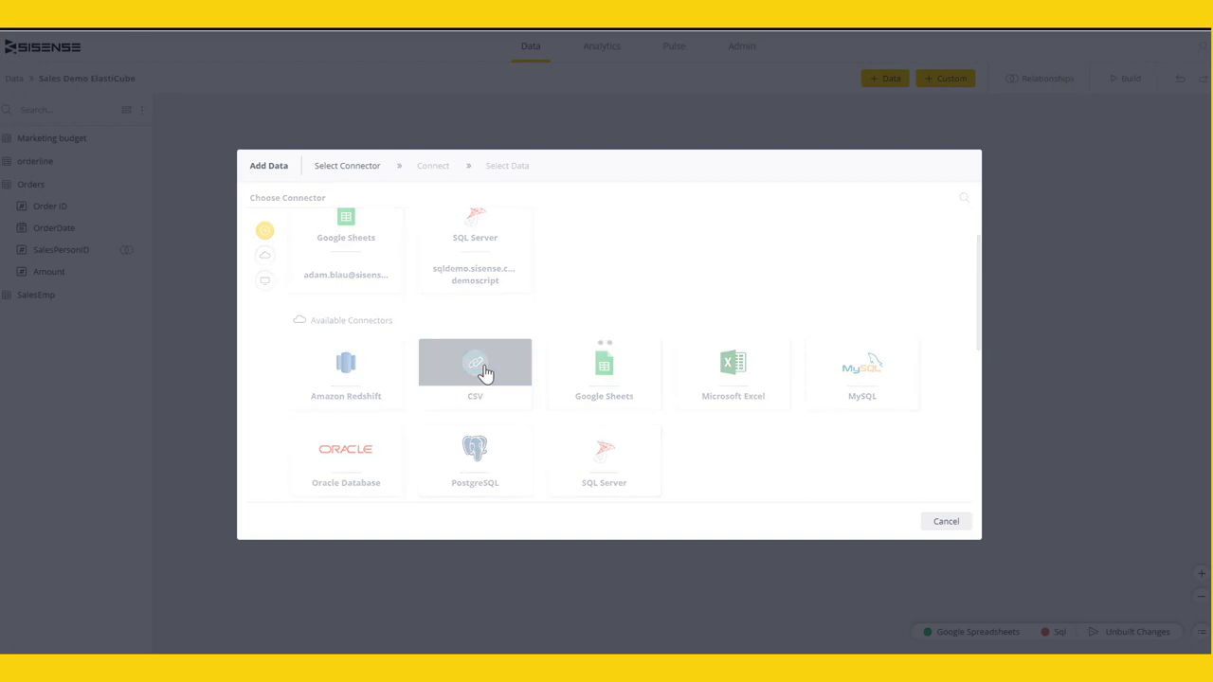
click(482, 372)
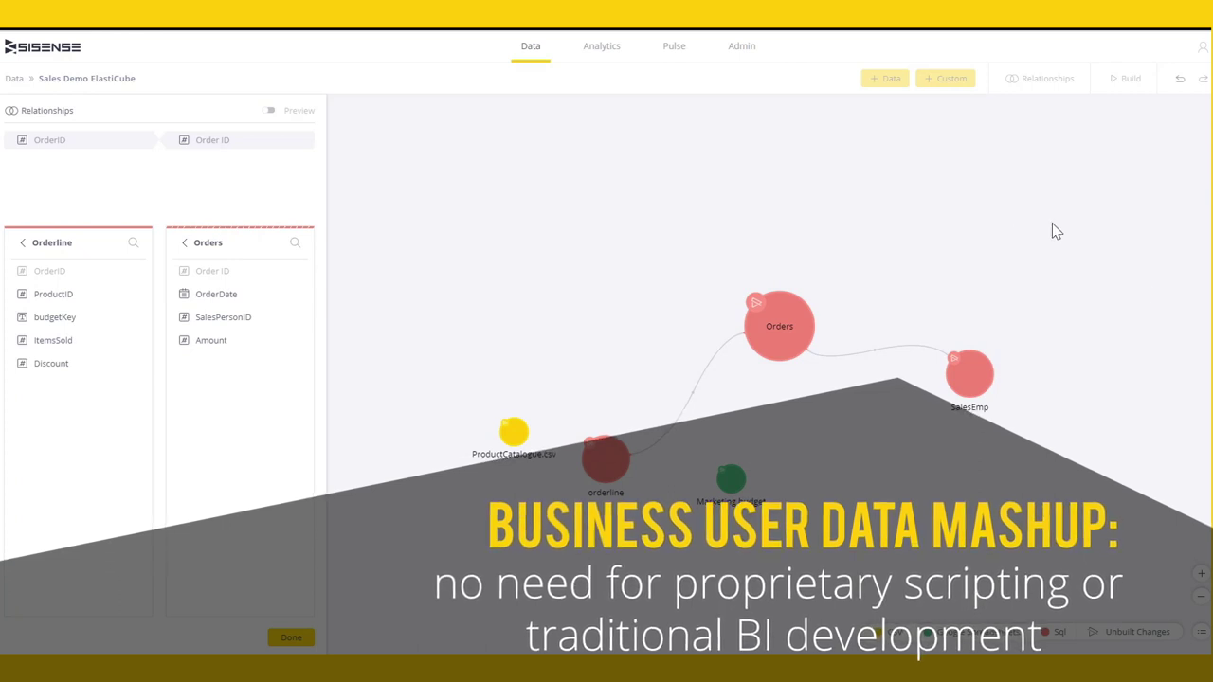
- Join Marketing budget's BudgetKey to orderline's budgetKey
drag(748, 487, 625, 476)
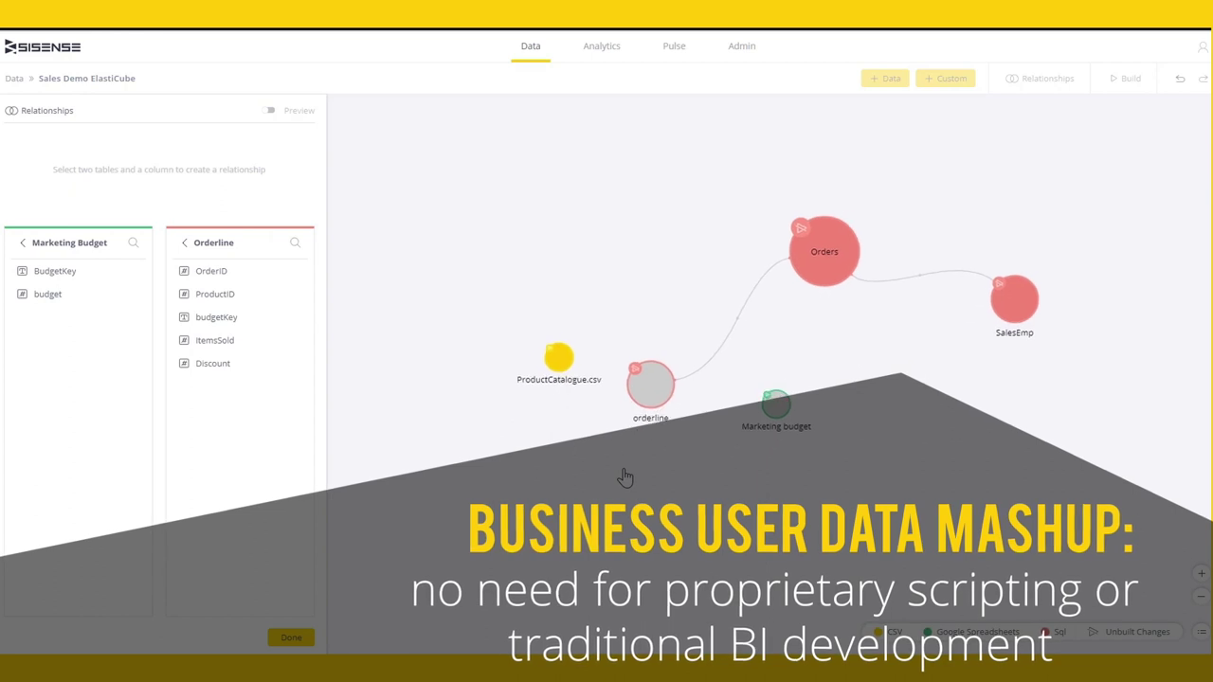
click(211, 320)
click(22, 243)
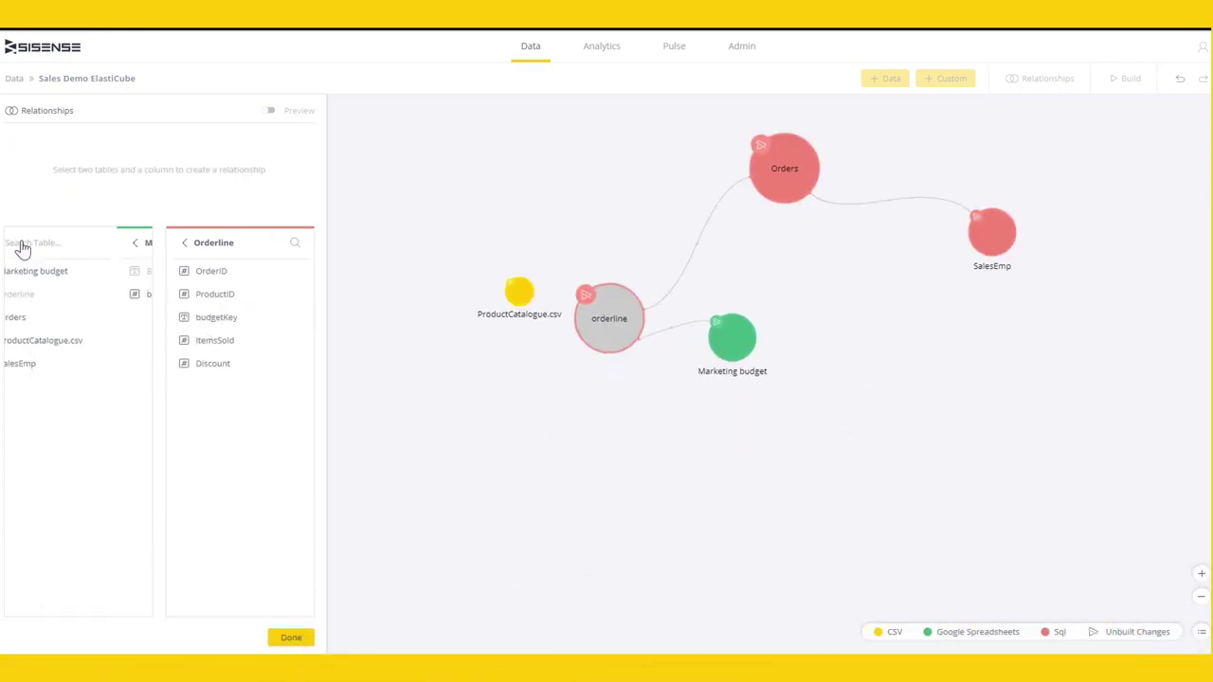
- Join ProductCatalogue.csv's ID to orderline's ProductID and finish the relationships
click(61, 344)
click(52, 275)
click(214, 295)
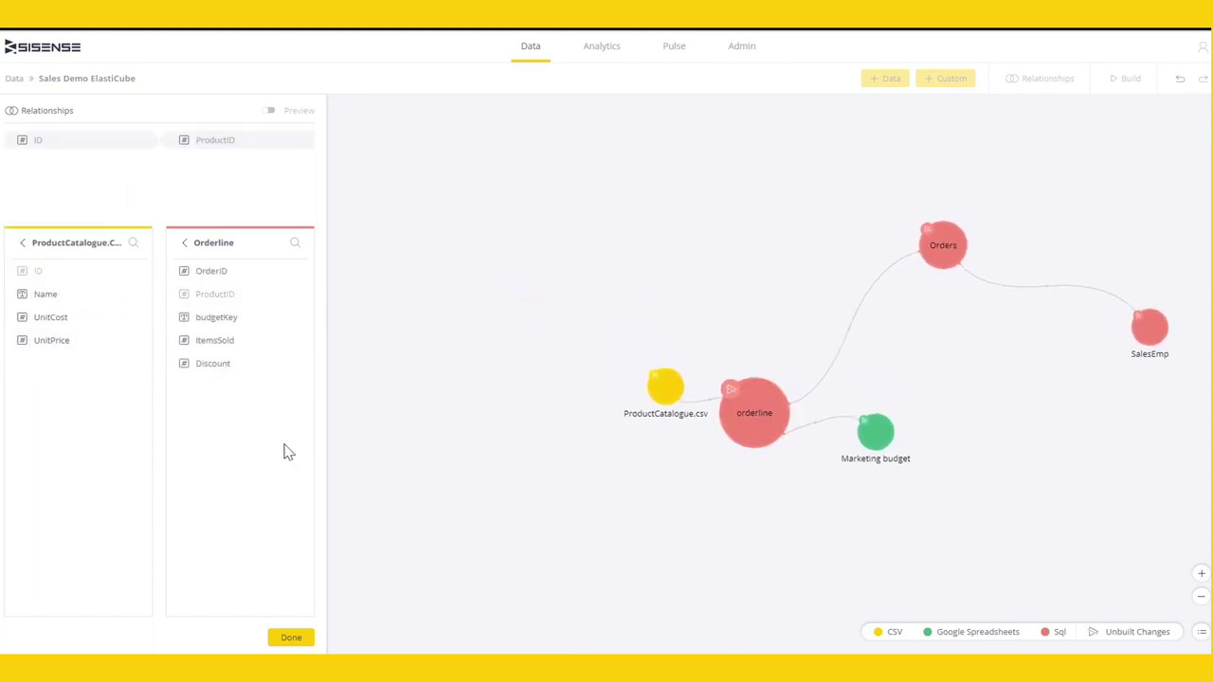
click(291, 637)
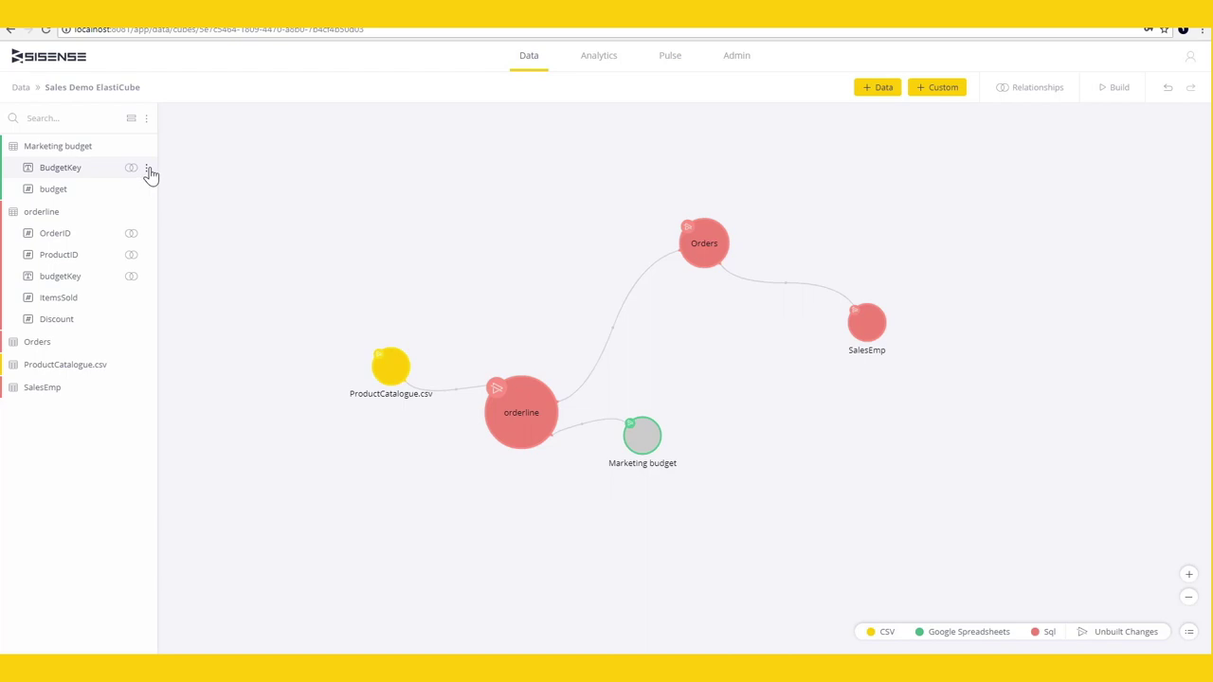
click(148, 170)
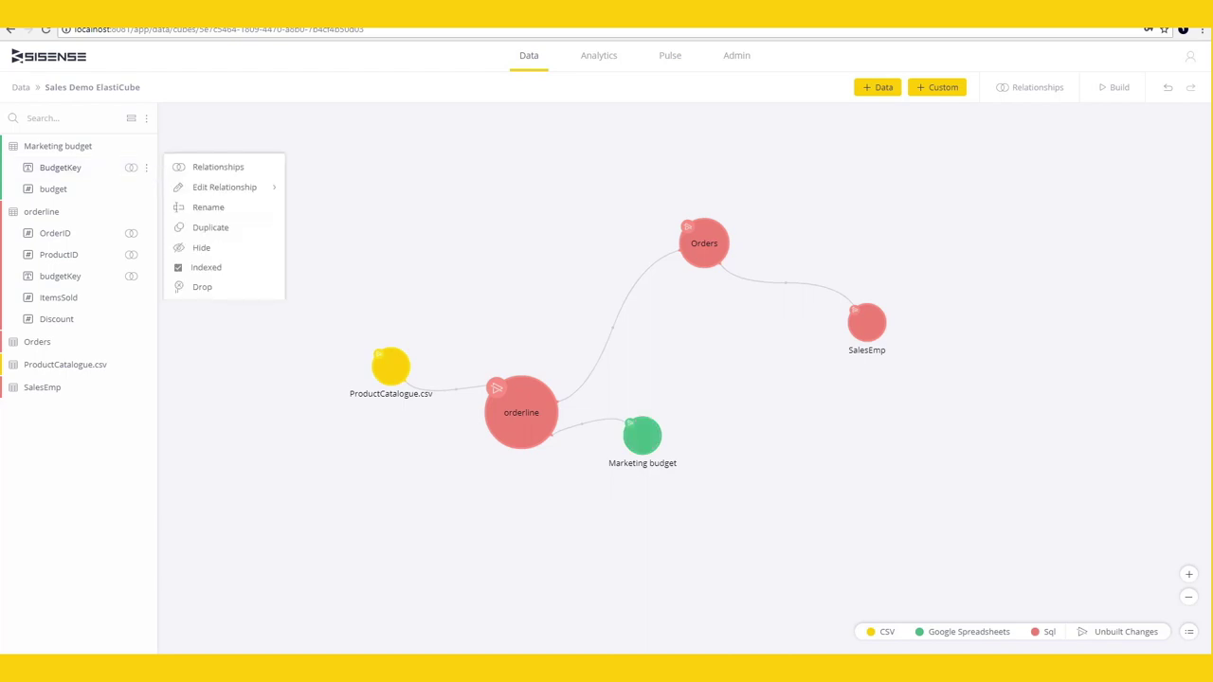
- Build the cube, loading 16,648 orderline, 4,773 Orders and 16,598 Marketing budget rows
key(Escape)
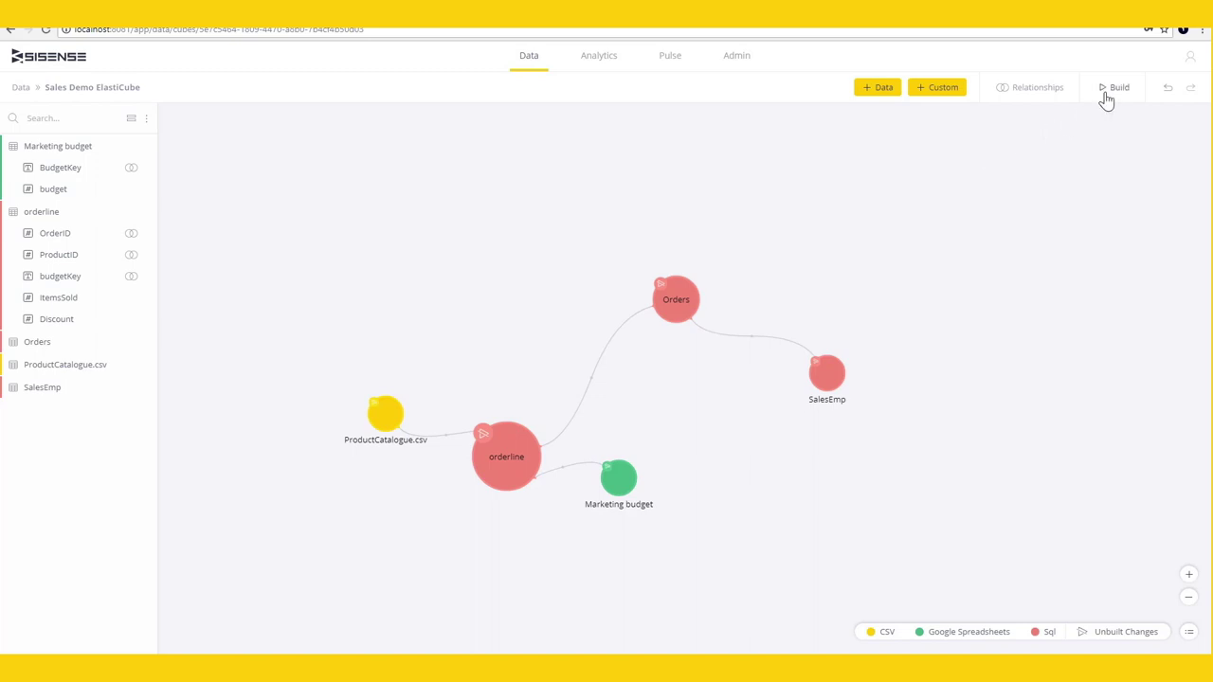
click(1106, 95)
click(1117, 330)
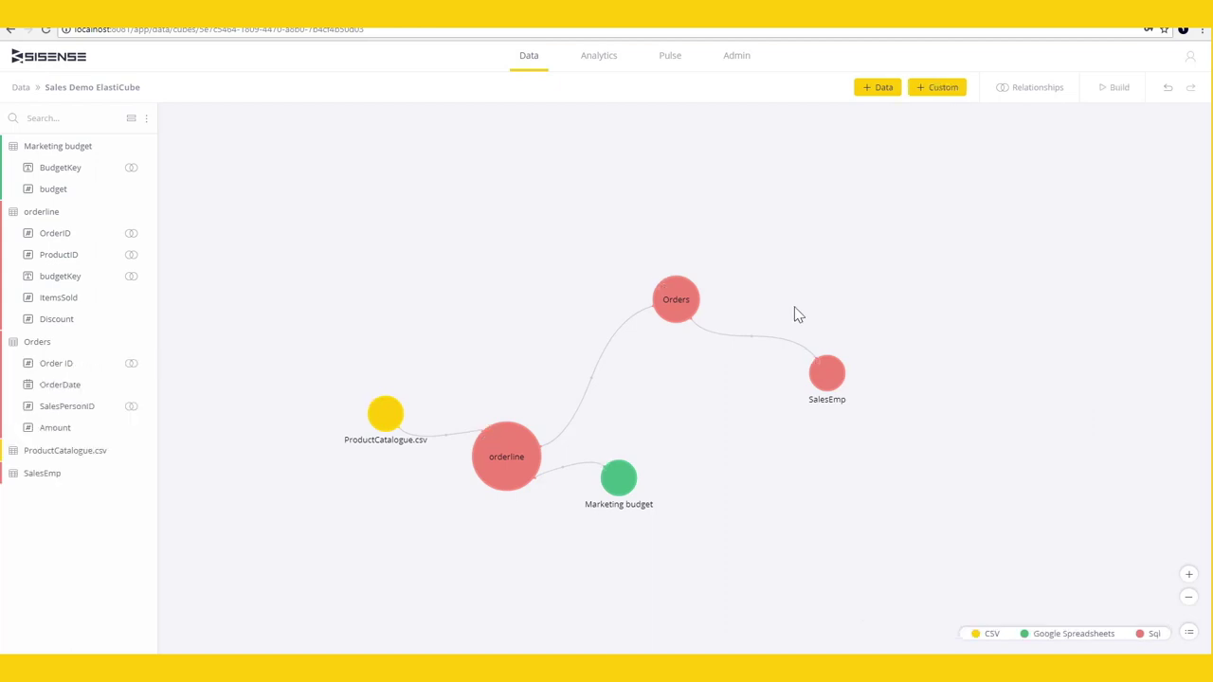
- Preview Orders filtered to Amount > 400, leaving 4,297 of 4,773 rows, and scroll them
click(678, 299)
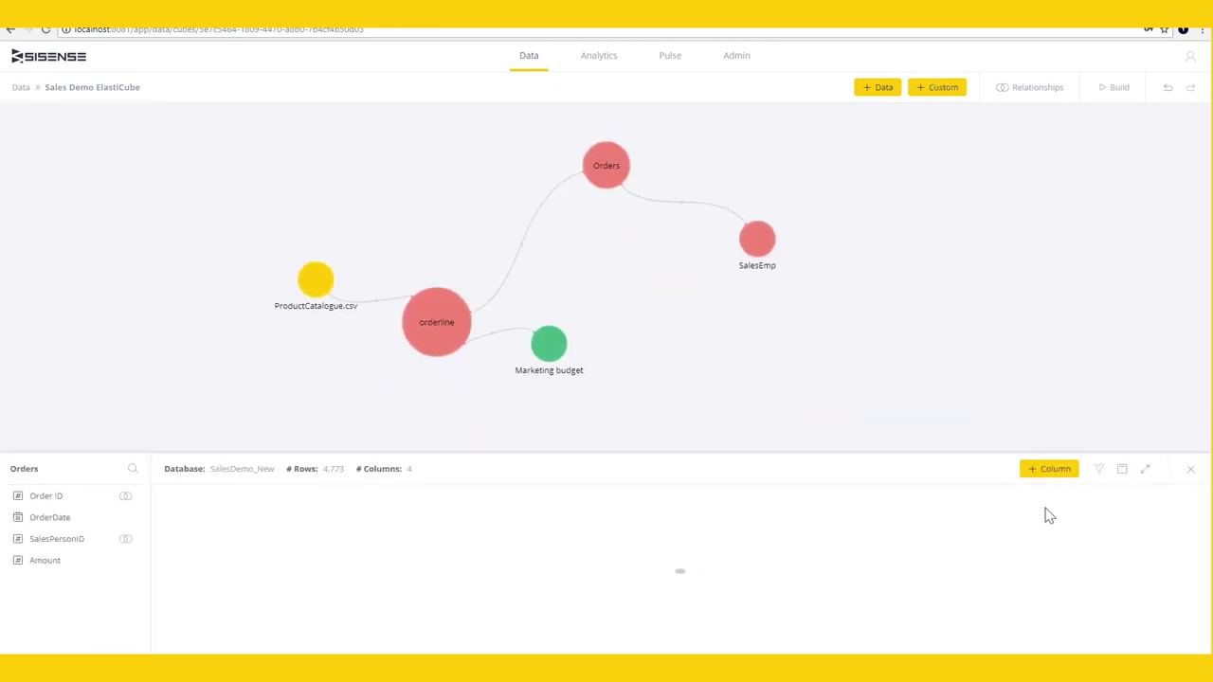
click(1124, 471)
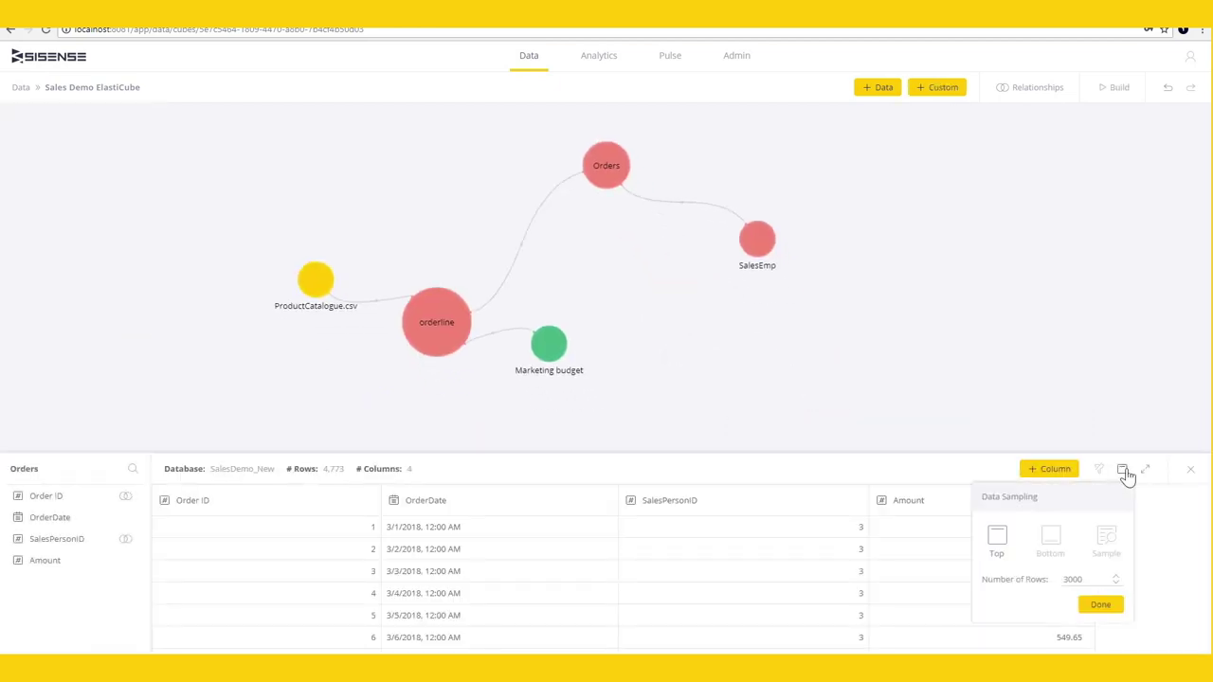
click(1082, 503)
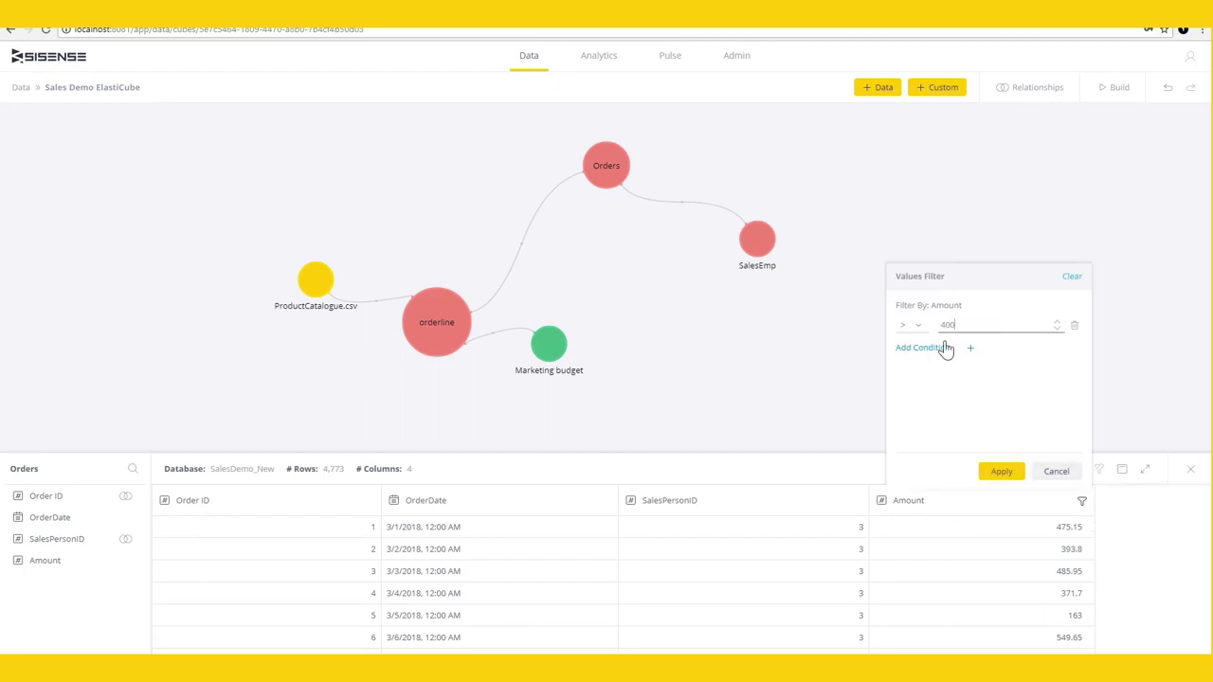
click(1002, 471)
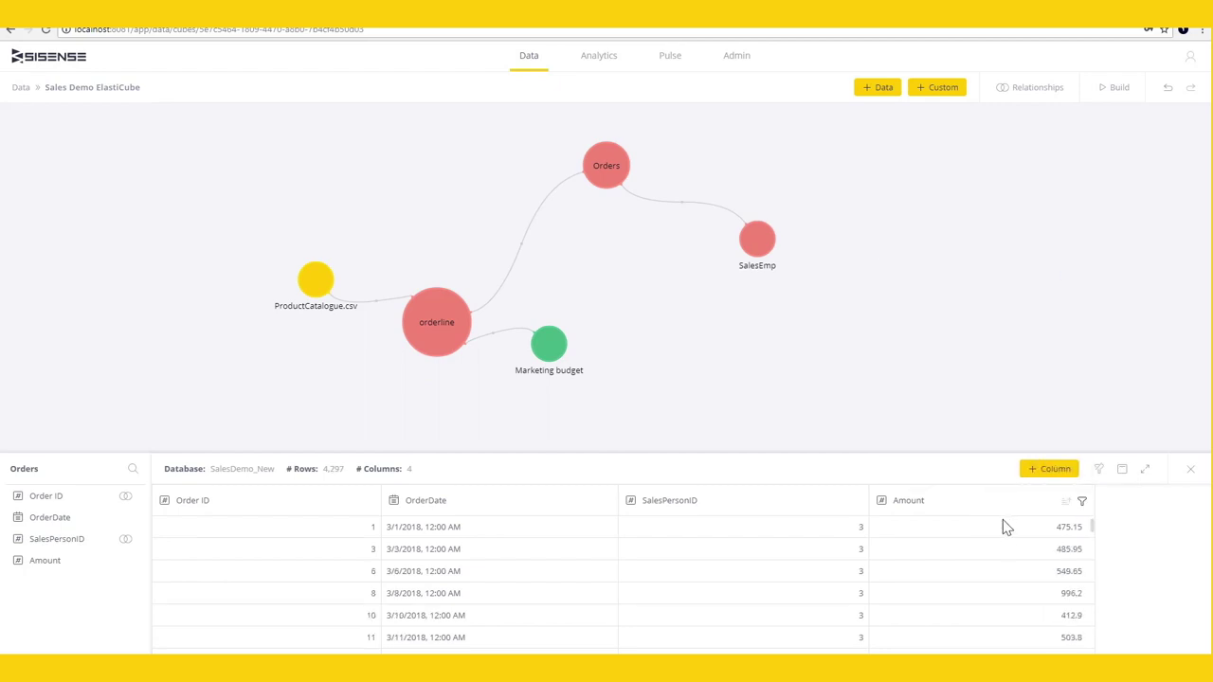
scroll(1008, 541, down, 1)
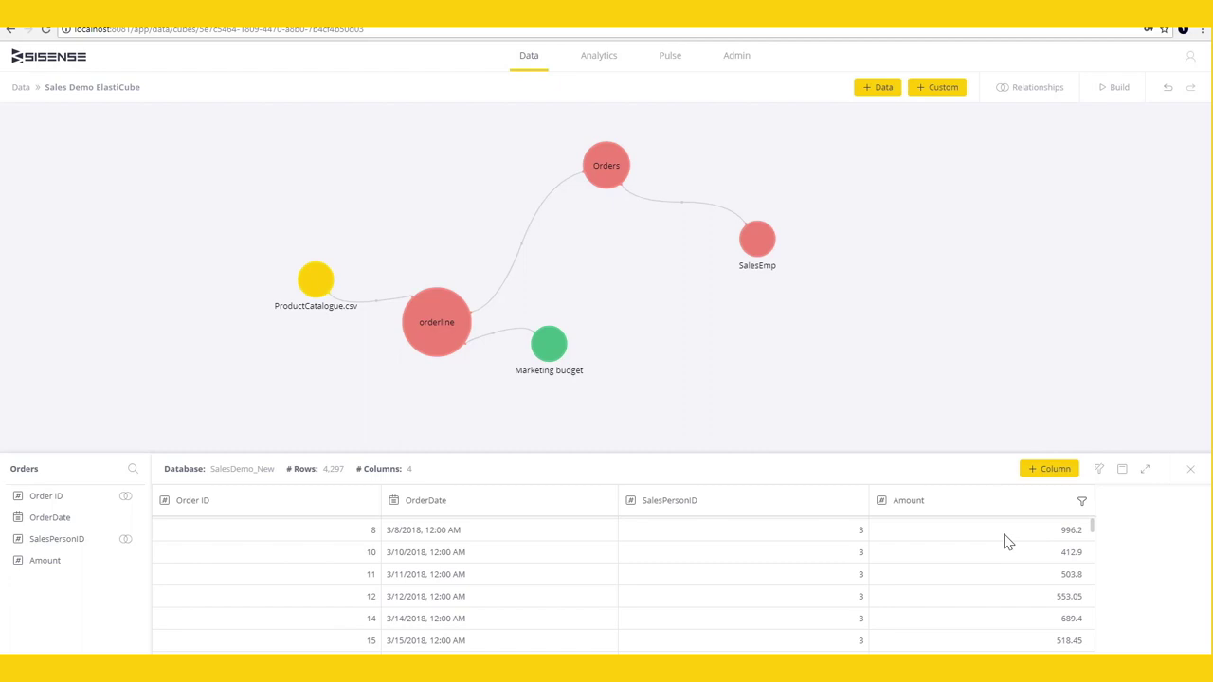
scroll(1008, 541, down, 4)
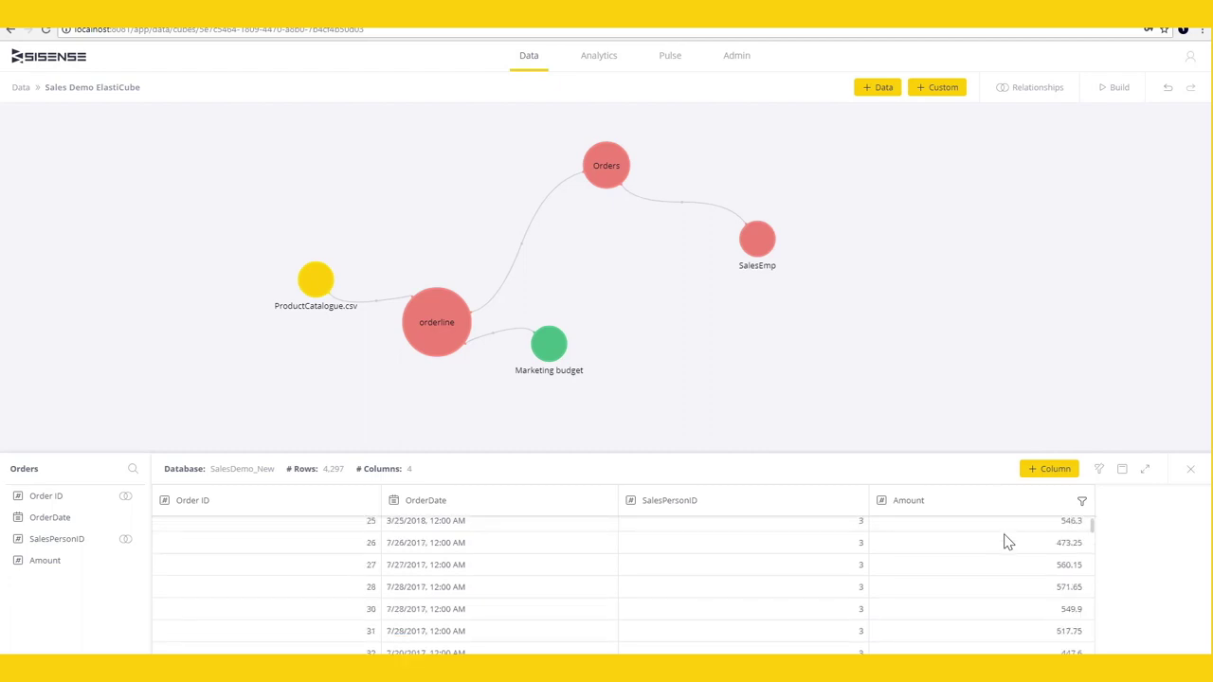
scroll(1007, 541, down, 2)
scroll(1007, 541, down, 5)
scroll(1007, 541, down, 2)
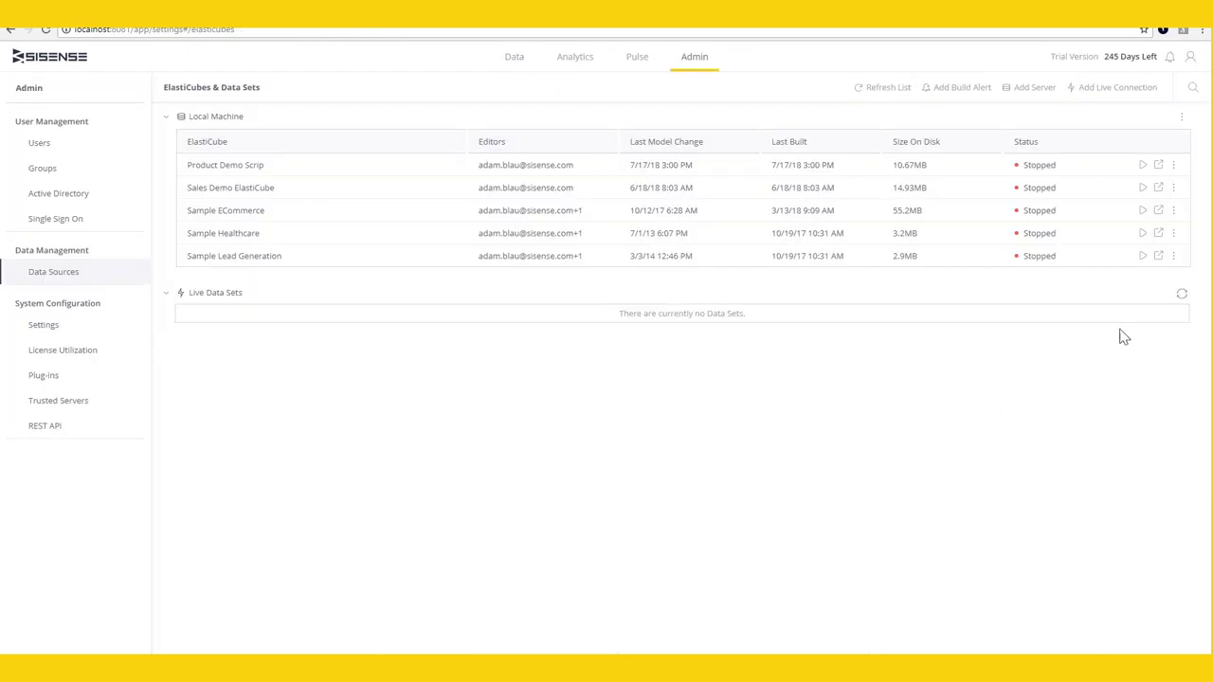
- Secure the ProductCatalogue.CSV Name field so the user sees only WAN Acceleration
click(1174, 188)
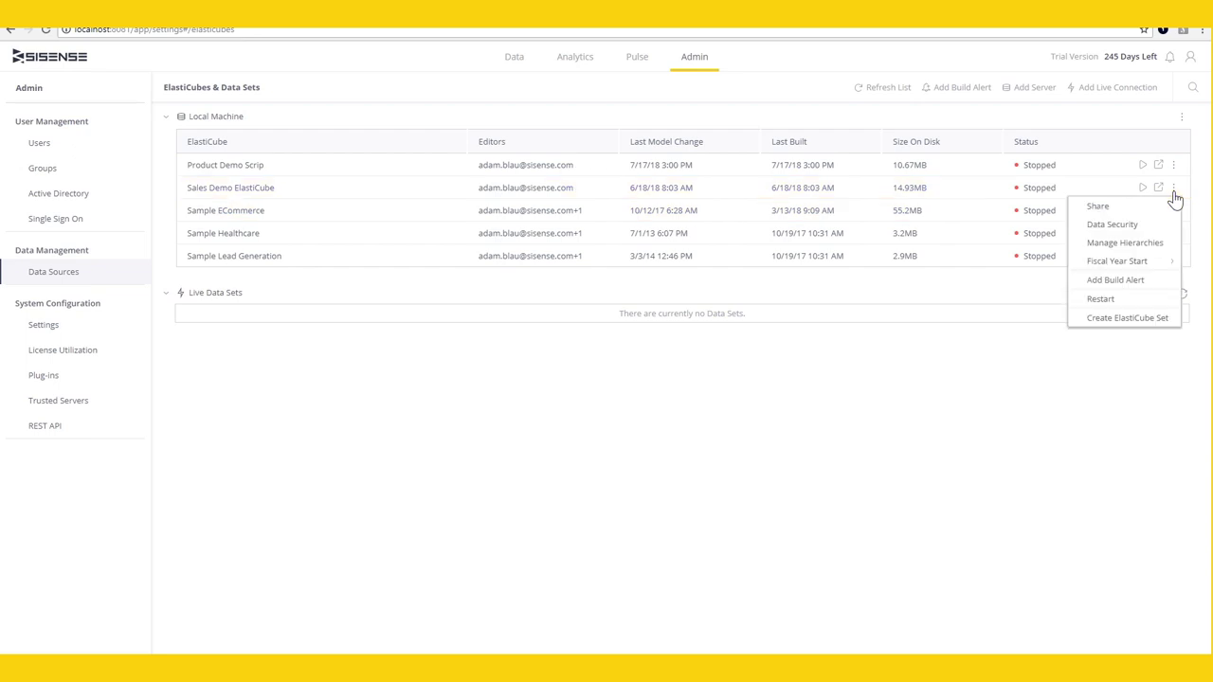
click(1165, 227)
click(681, 244)
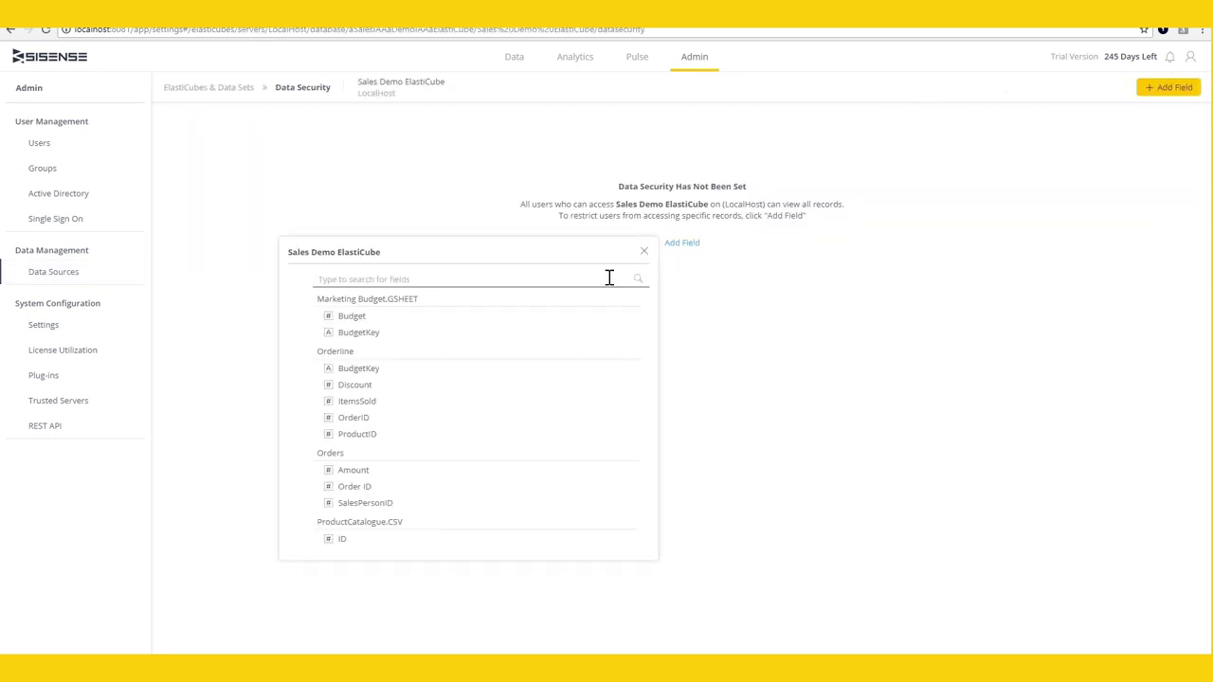
scroll(473, 379, down, 3)
click(359, 431)
click(251, 170)
text(adam)
click(249, 207)
text(wi)
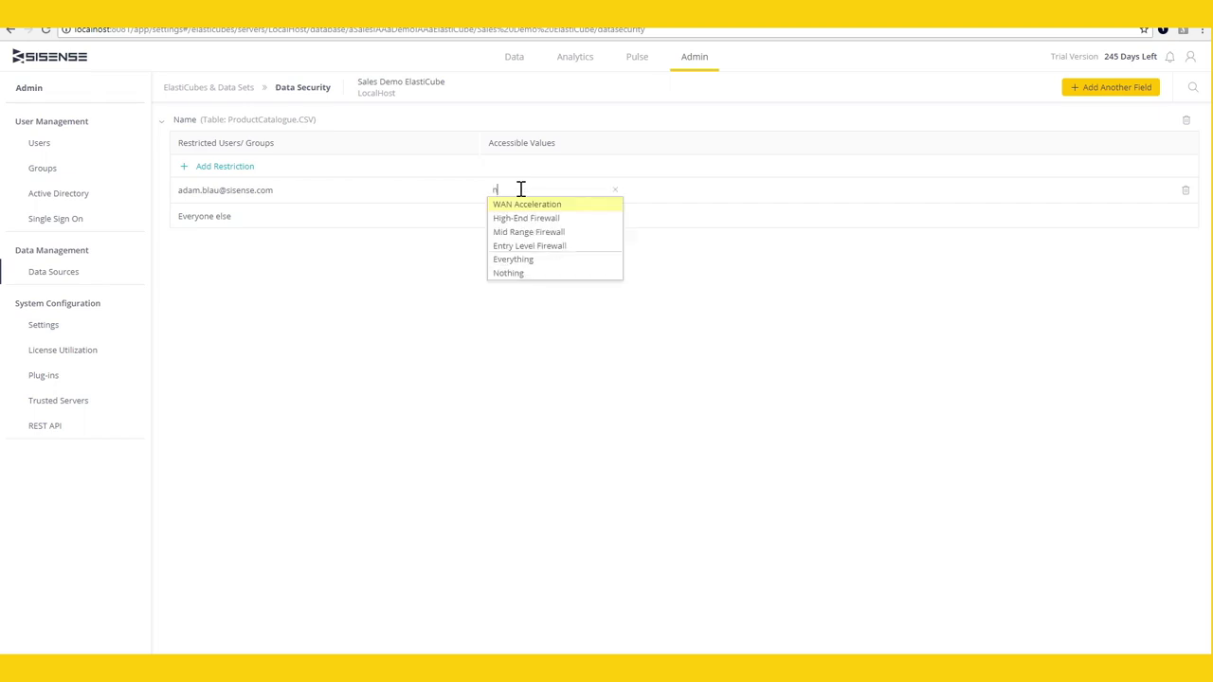
key(Return)
- Add a SalesEmp Office rule restricting the same user to NY Office
click(1115, 90)
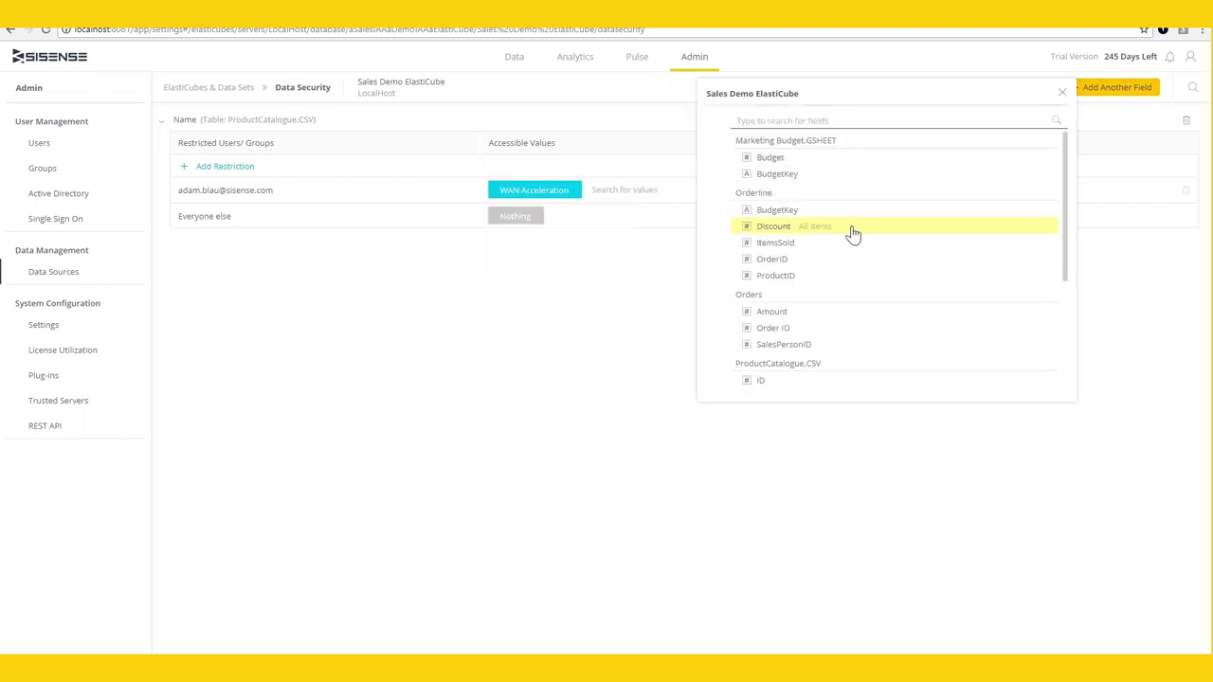
text(off)
click(731, 174)
click(242, 169)
click(237, 192)
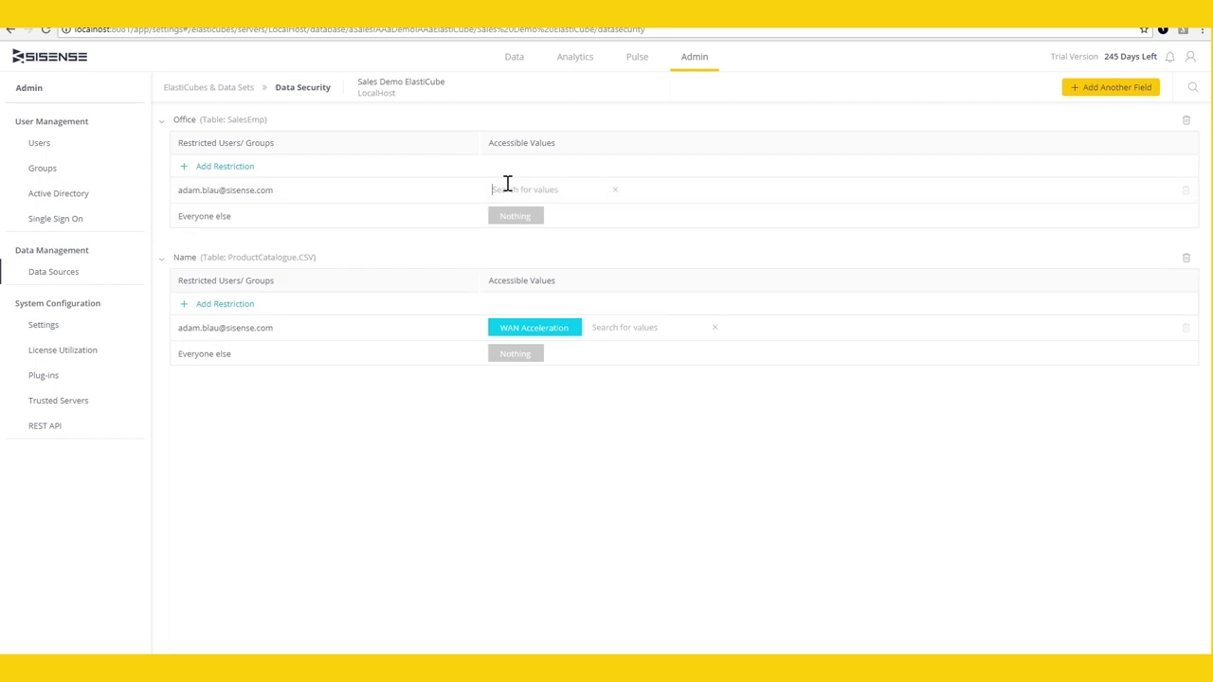
text(n)
key(Return)
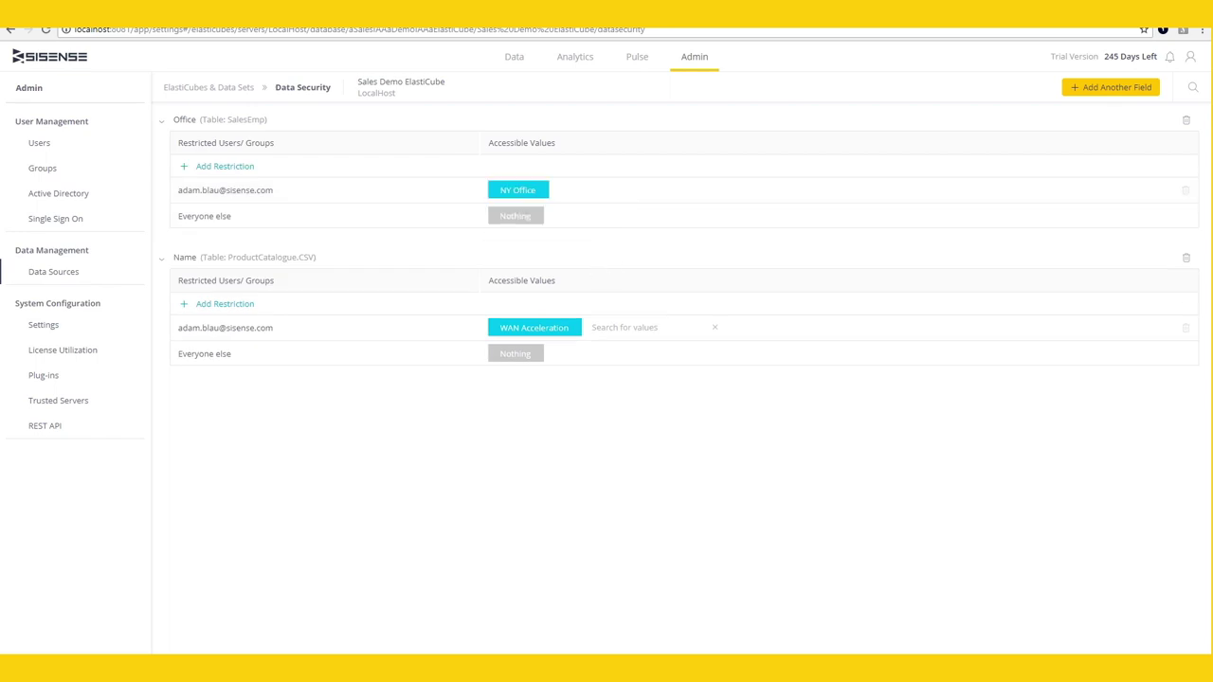